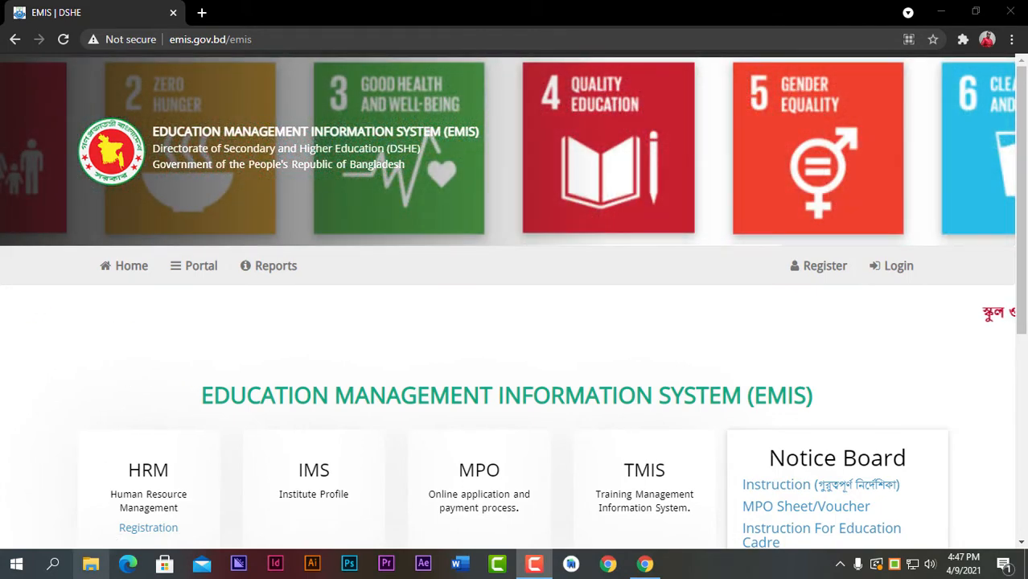
Switch to File Explorer and open the 3333 folder inside Documents.
left_click(90, 564)
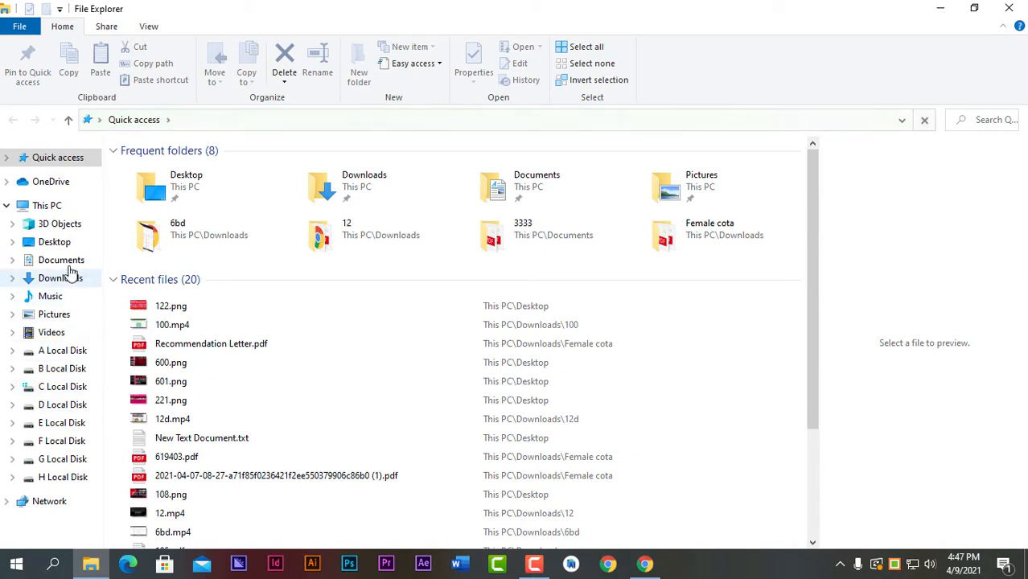
left_click(55, 278)
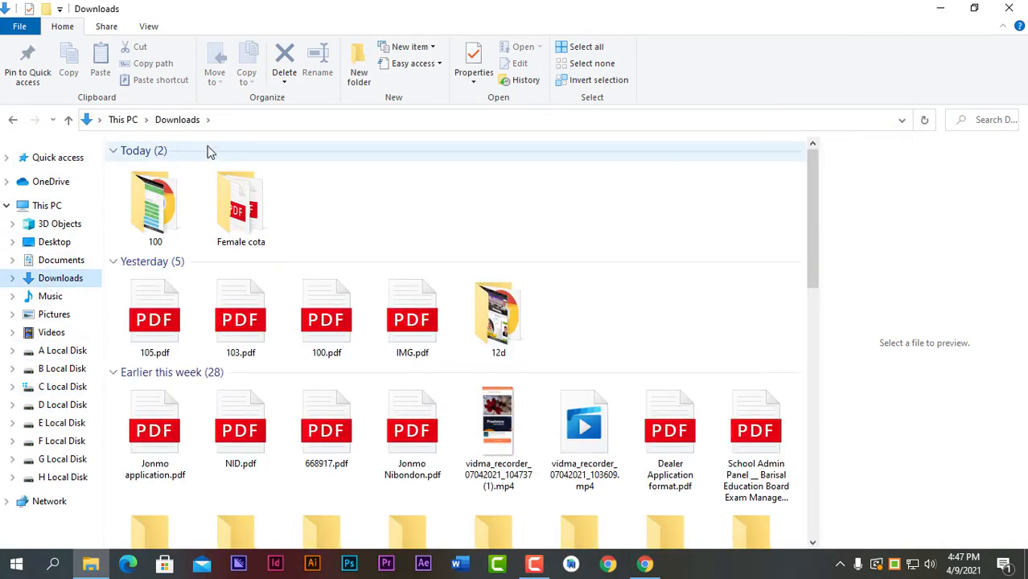
left_click(63, 265)
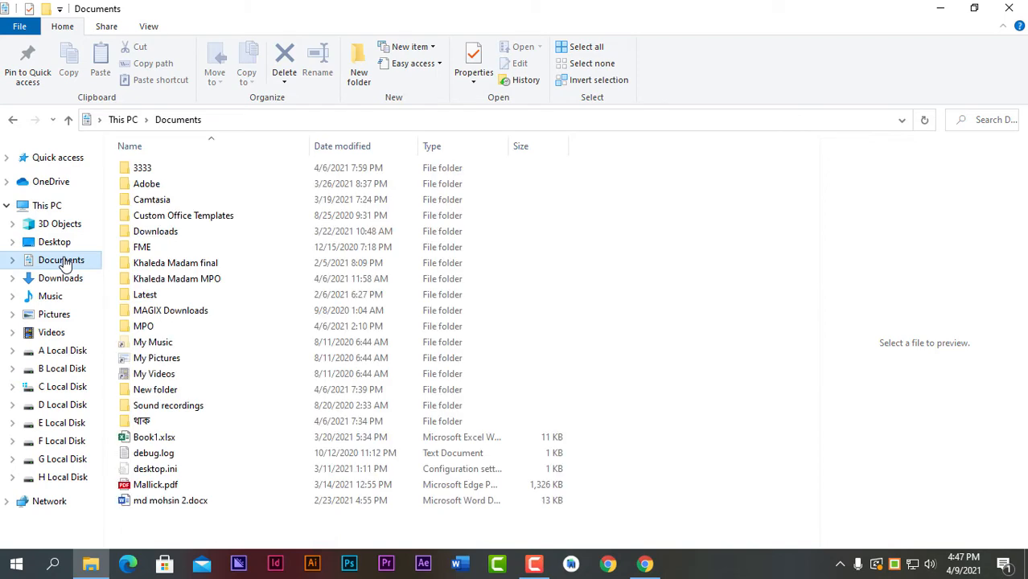
left_click(160, 172)
double_click(160, 173)
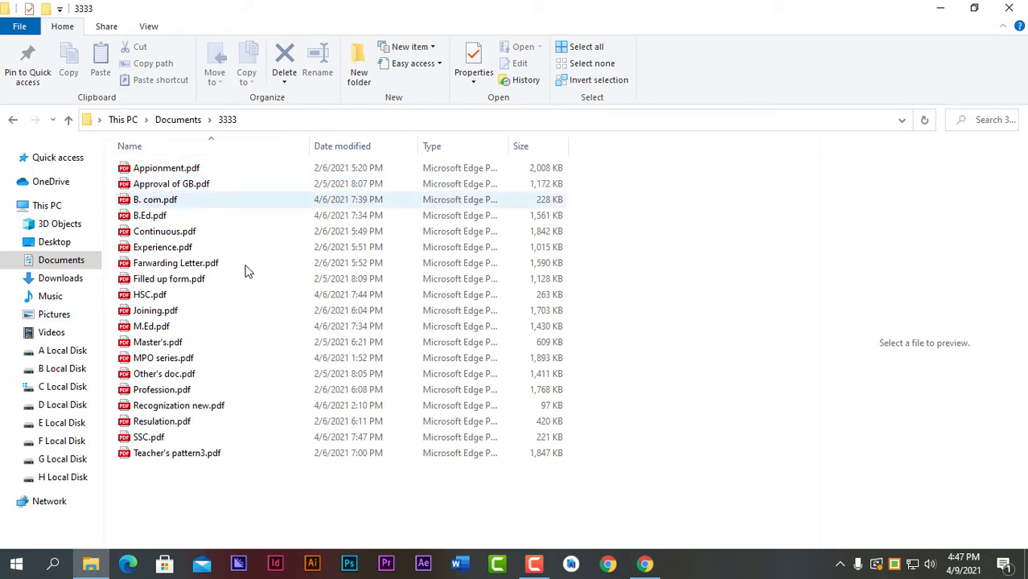
Display the PDF files in the 3333 folder as large icons.
right_click(690, 192)
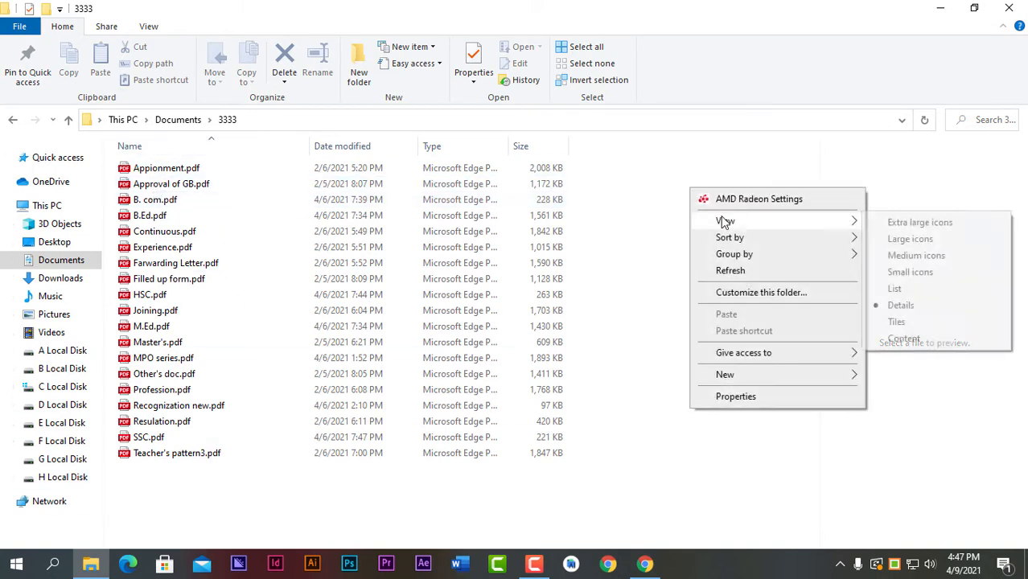
mouse_move(742, 223)
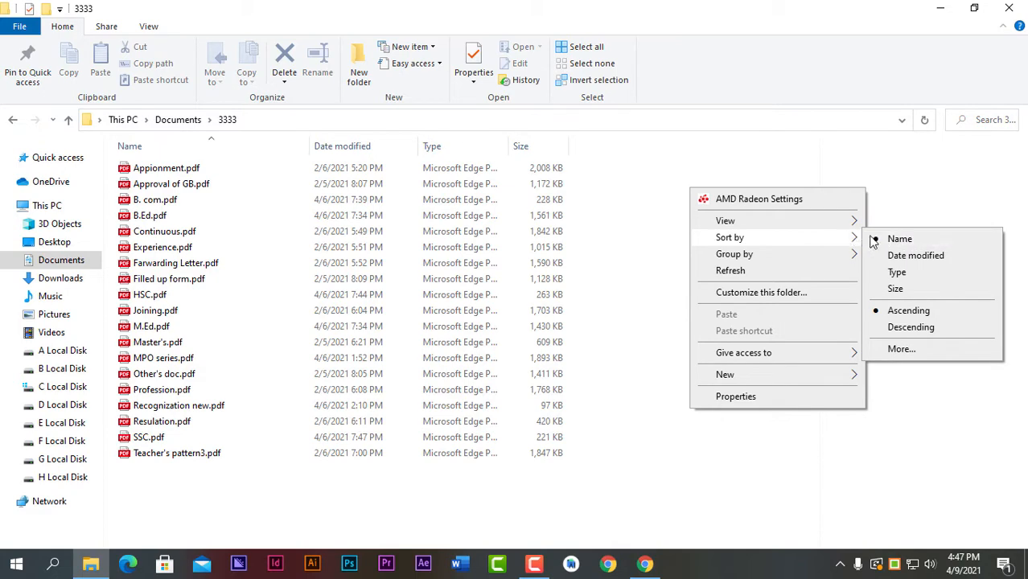
mouse_move(787, 223)
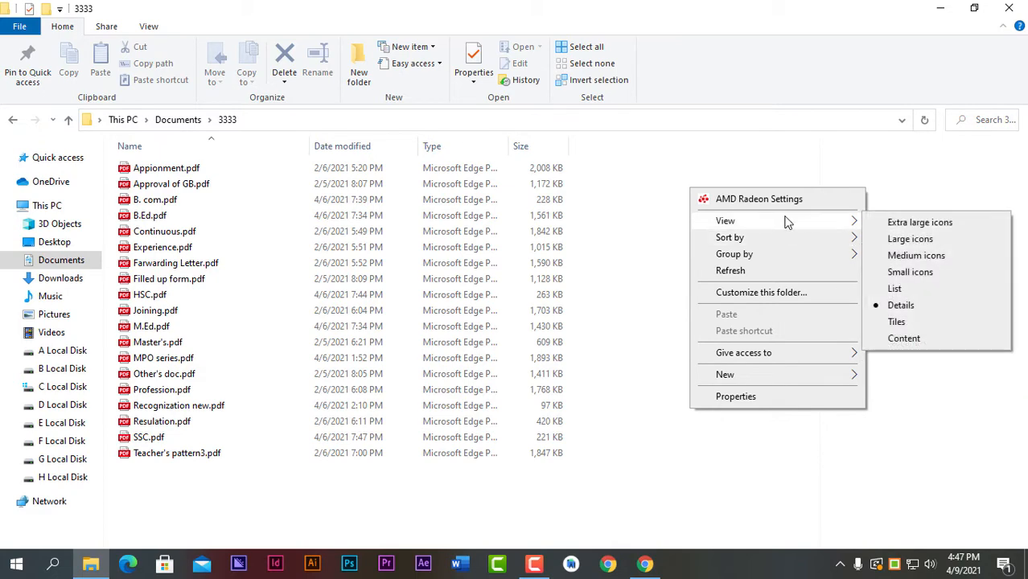
left_click(917, 239)
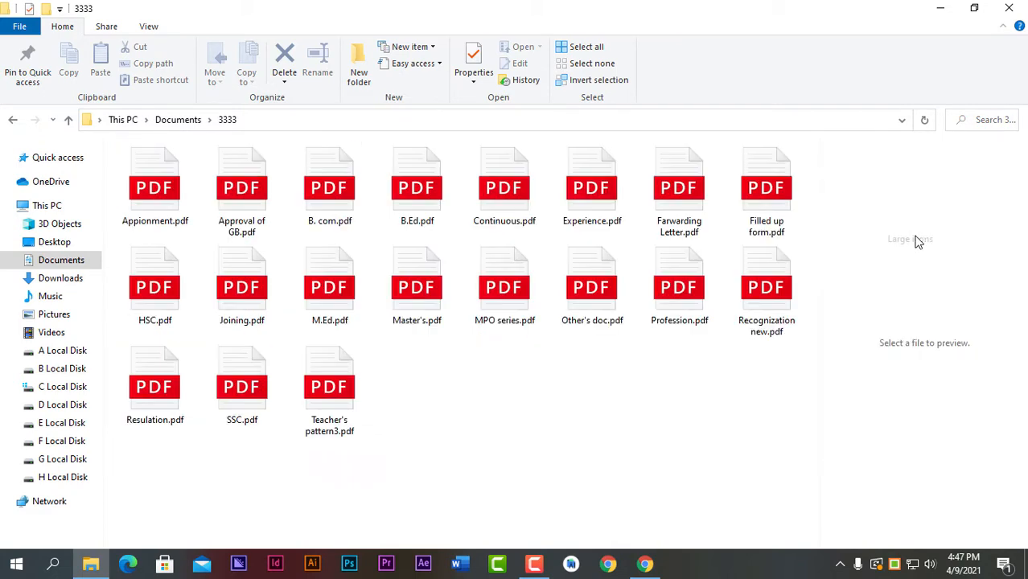
Check the file size of Teacher's pattern3.pdf in its properties, then close them.
right_click(322, 389)
left_click(375, 538)
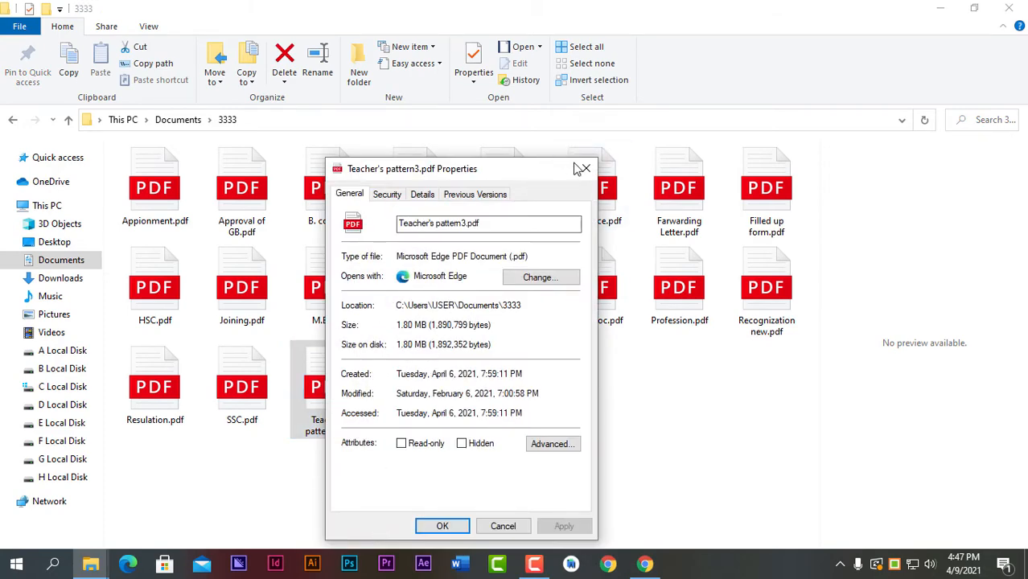
left_click(583, 170)
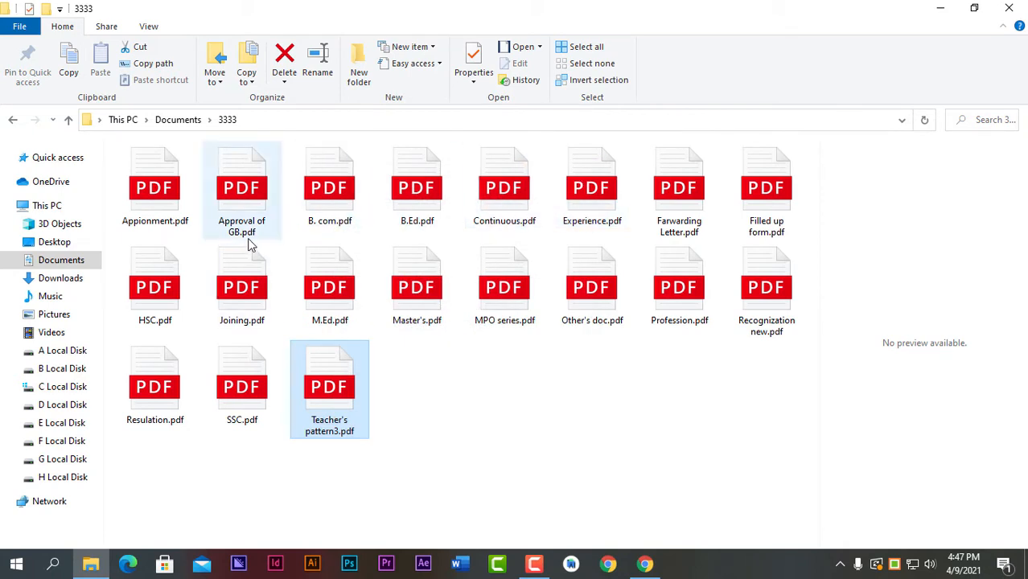
right_click(336, 401)
left_click(365, 535)
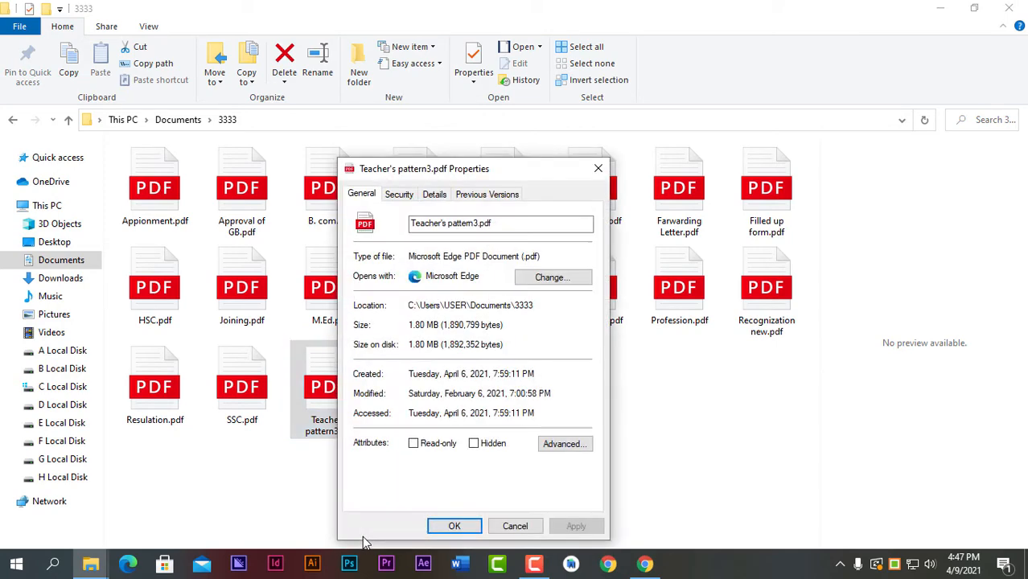
left_click(599, 169)
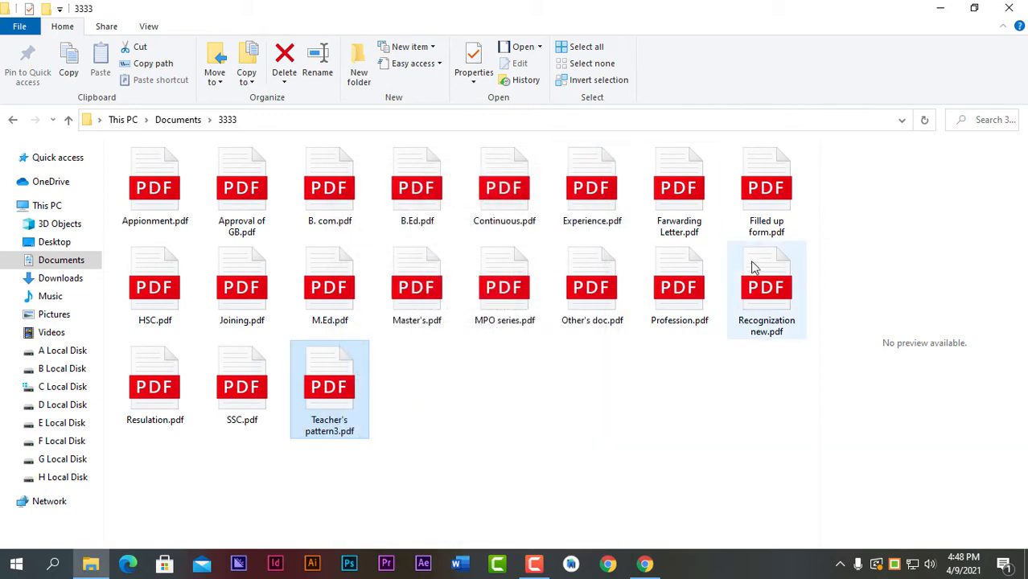
Check the file size of Recognization new.pdf in its properties, then close them.
right_click(762, 288)
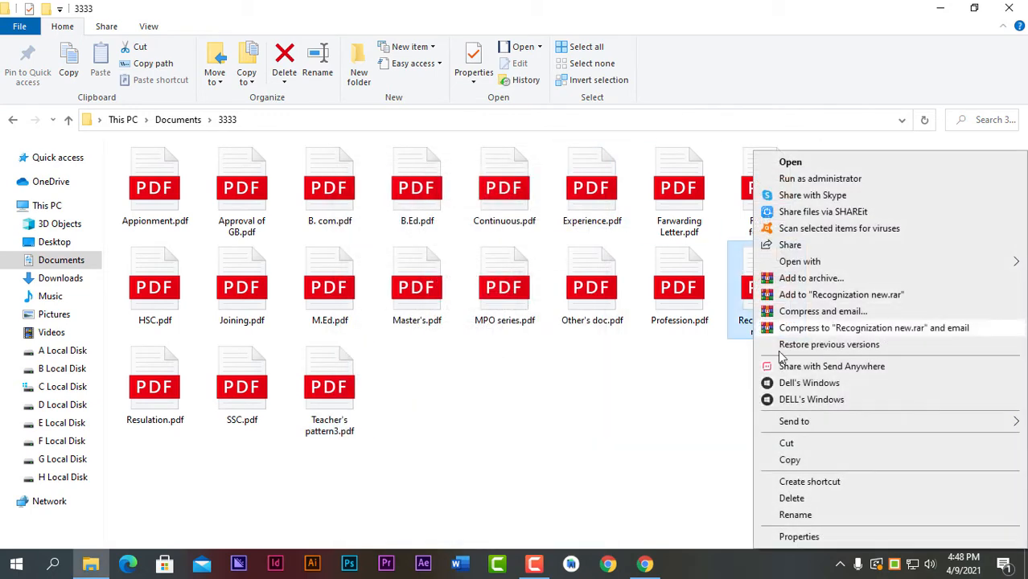
left_click(805, 535)
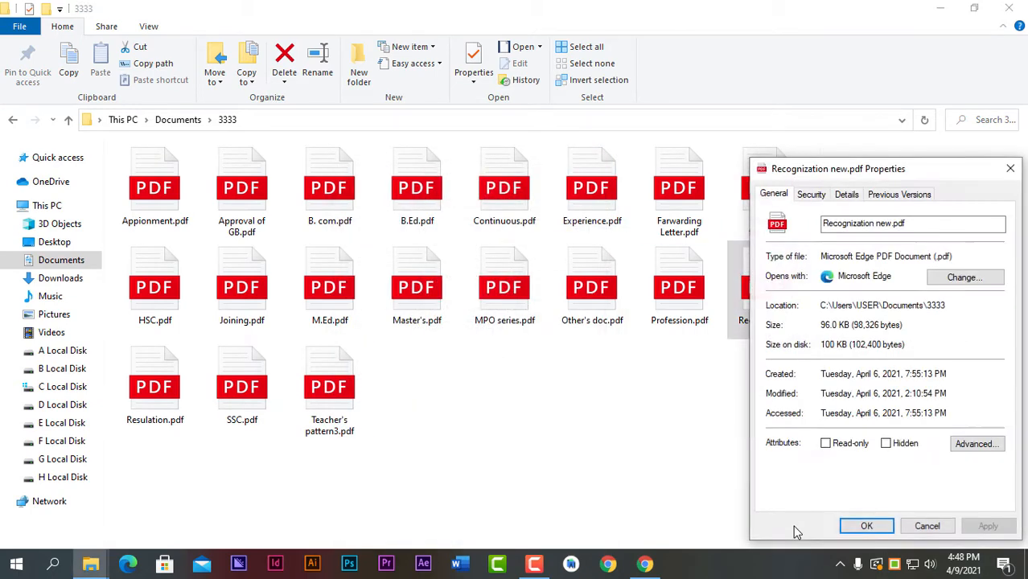
left_click(1010, 167)
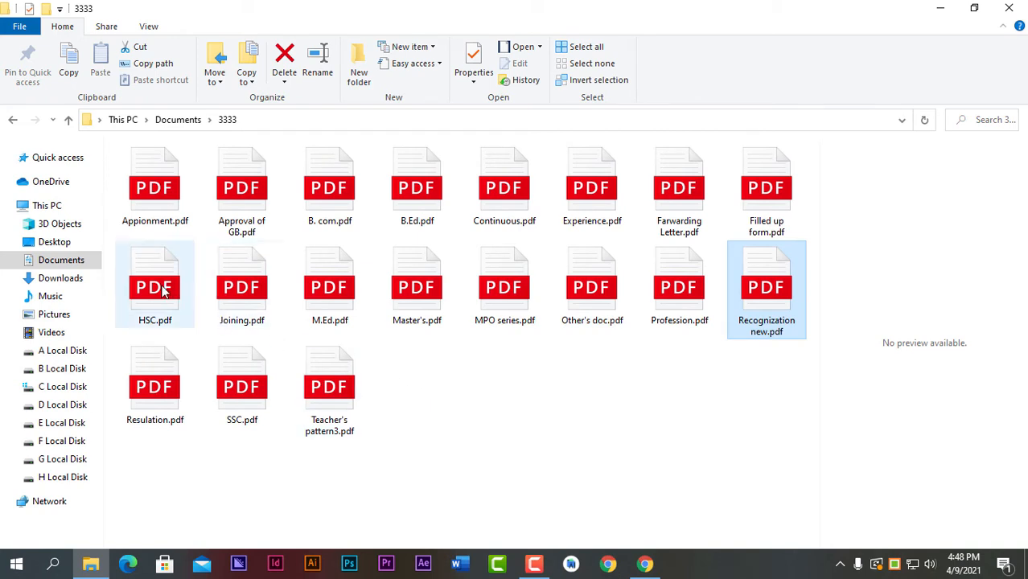
Open Farwarding Letter.pdf, review the table and signatures in the letter, and close the document.
left_click(688, 201)
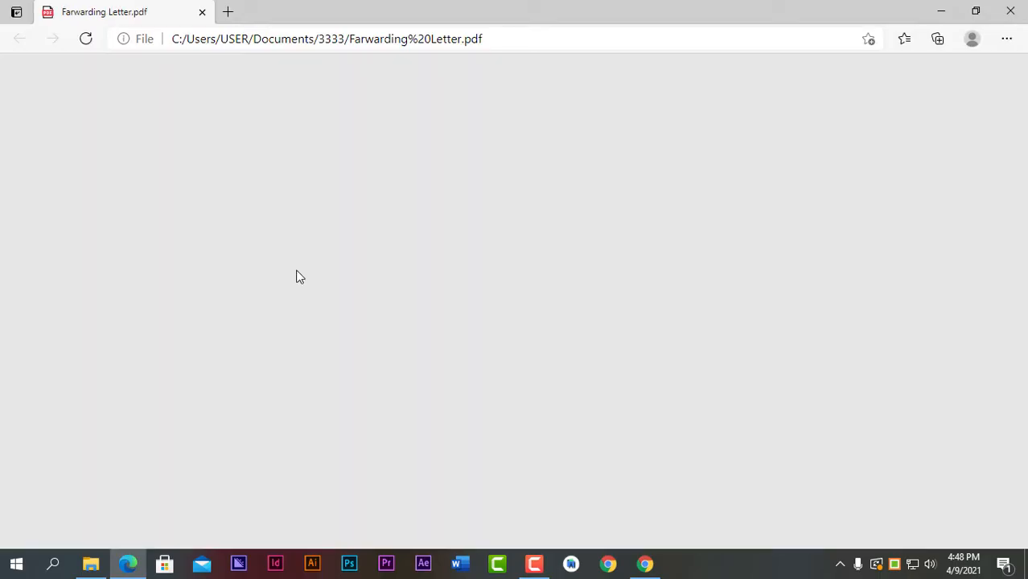
scroll(281, 267, "down", 10)
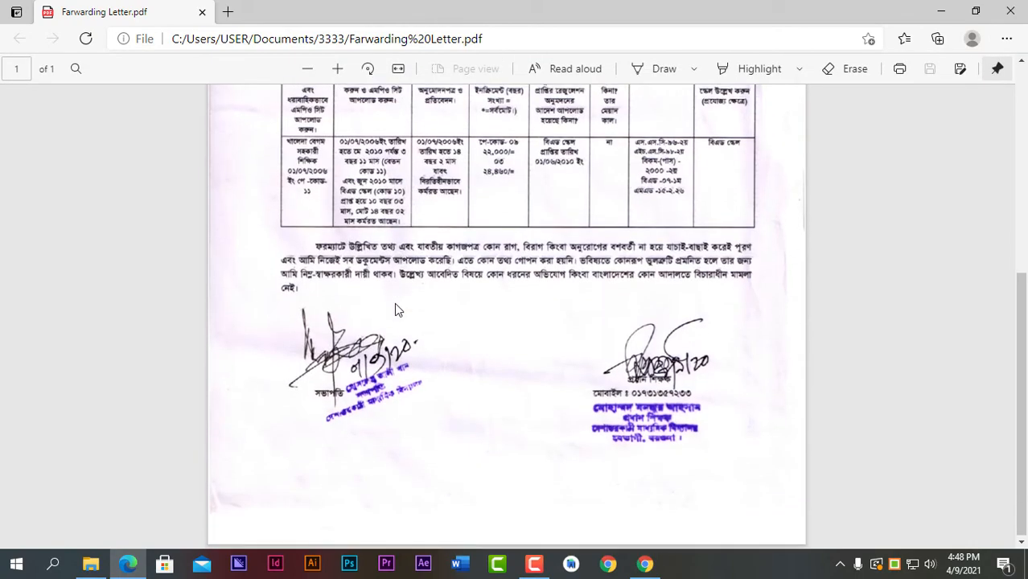
scroll(394, 302, "up", 10)
scroll(394, 303, "down", 3)
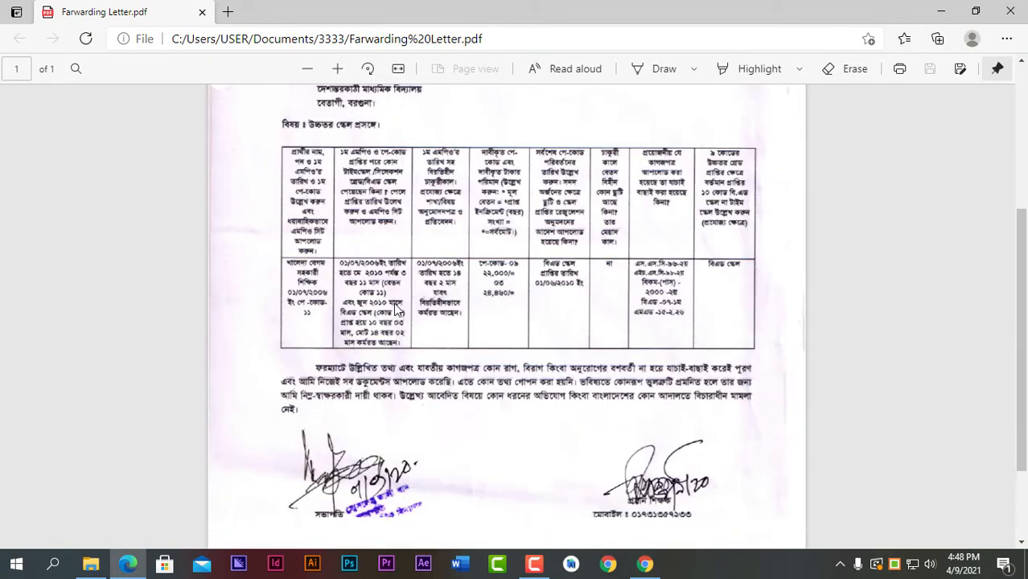
scroll(394, 302, "up", 2)
left_click(1010, 11)
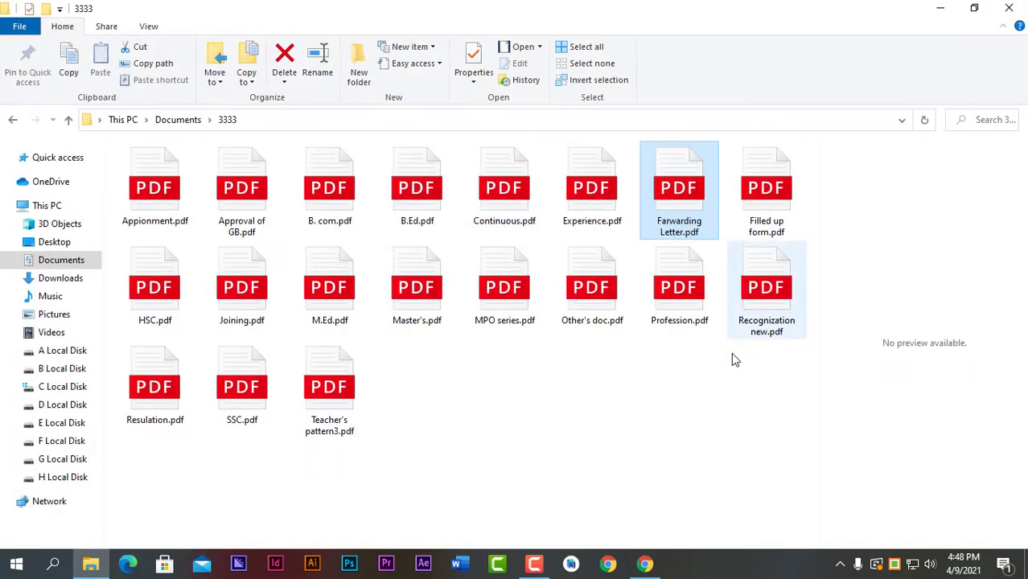
Open MPO series.pdf, look through its monthly pay order pages, and close the document.
left_click(497, 298)
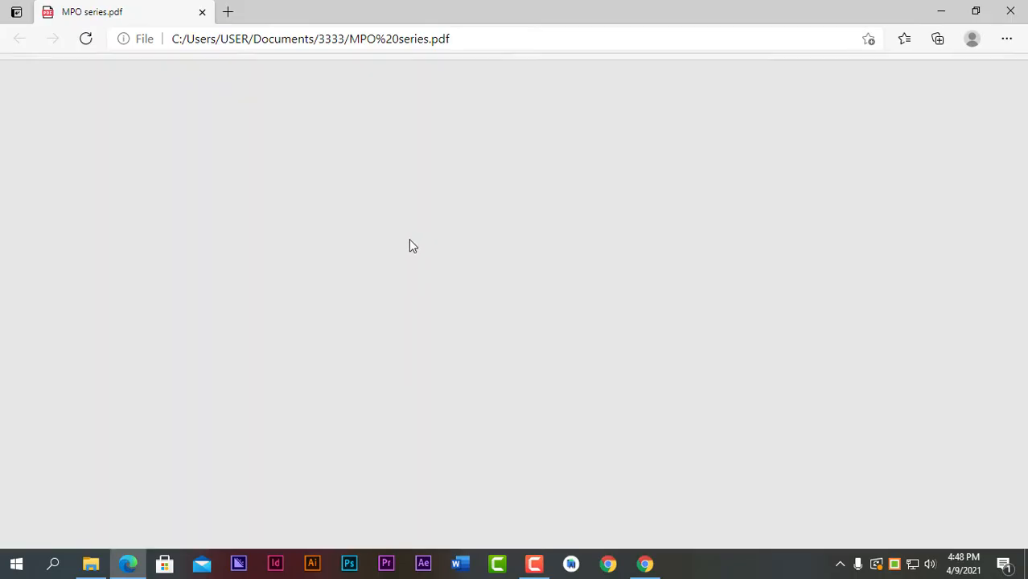
scroll(473, 246, "down", 15)
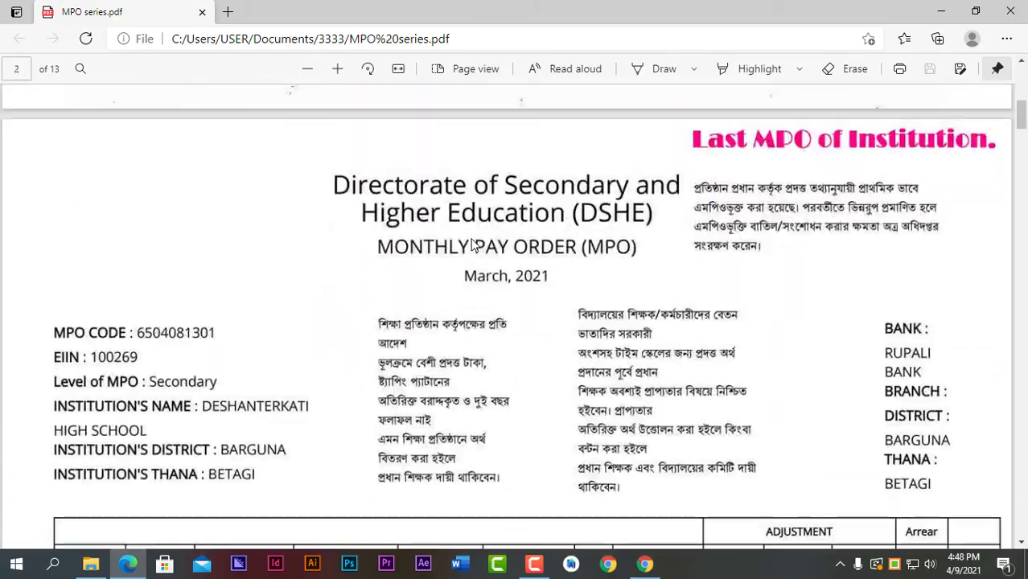
scroll(473, 246, "down", 20)
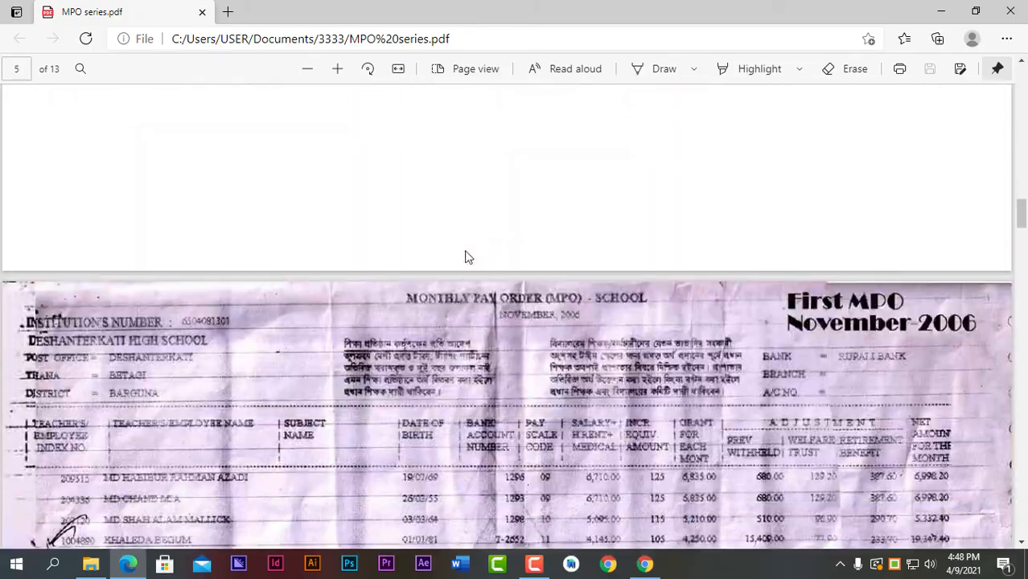
scroll(414, 295, "down", 20)
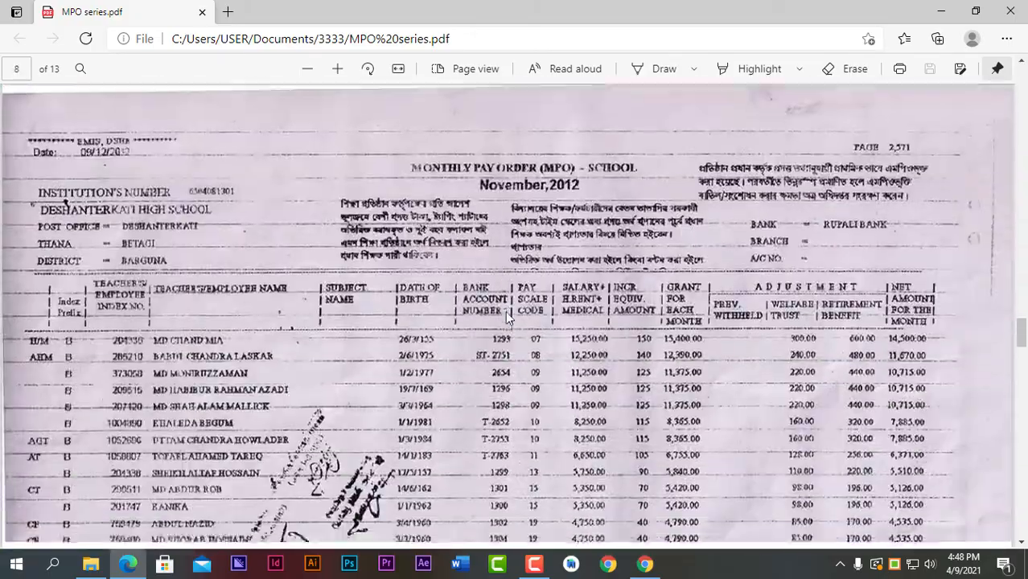
scroll(511, 319, "down", 20)
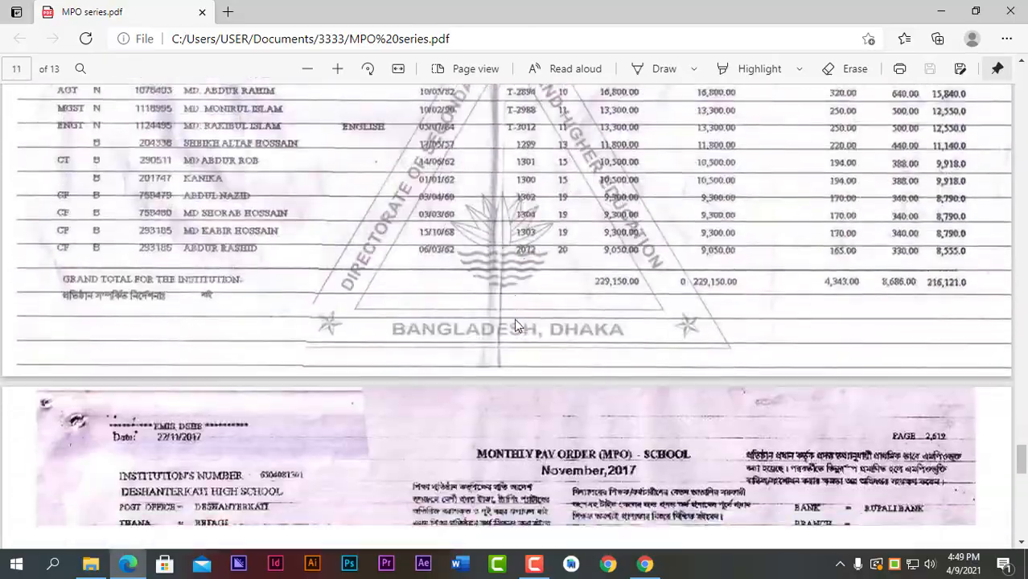
scroll(522, 251, "up", 12)
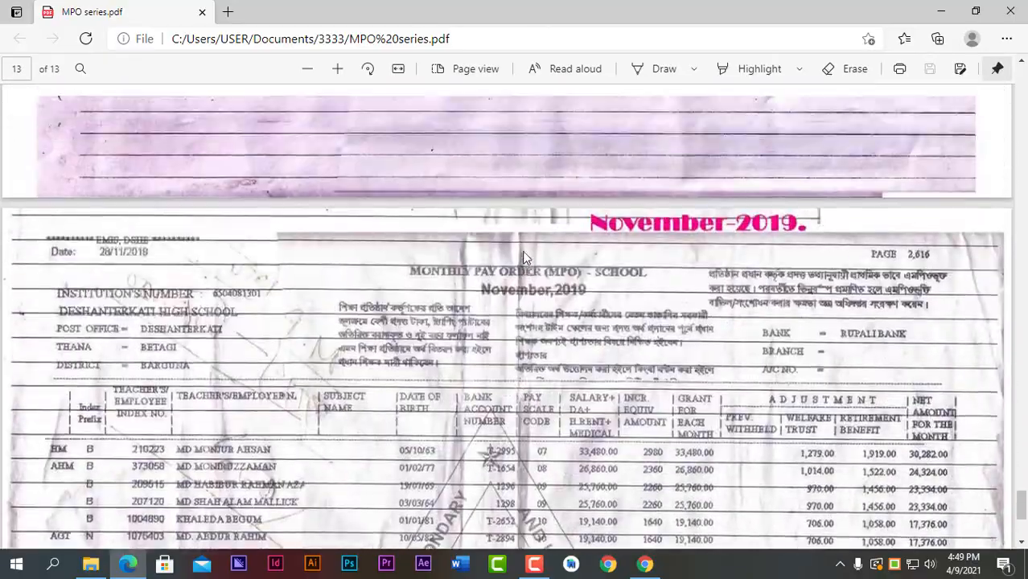
left_click(1025, 6)
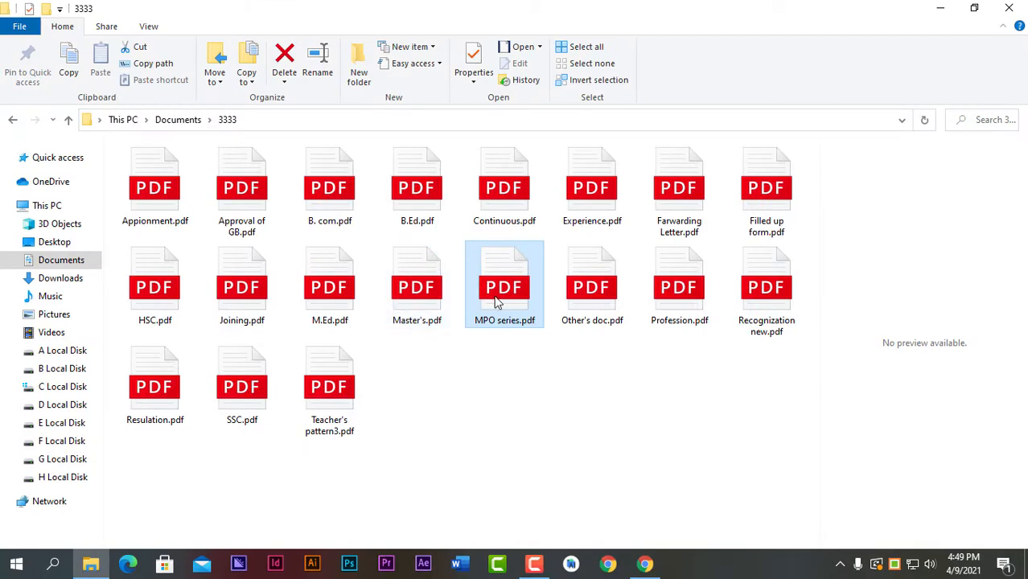
Check the file size of MPO series.pdf in its properties, then close them.
right_click(495, 296)
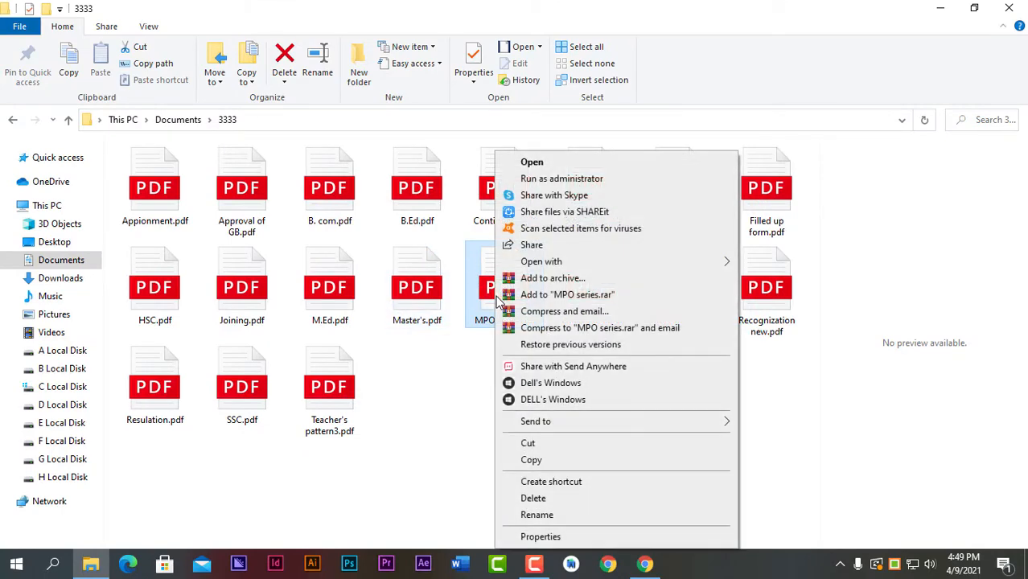
left_click(542, 536)
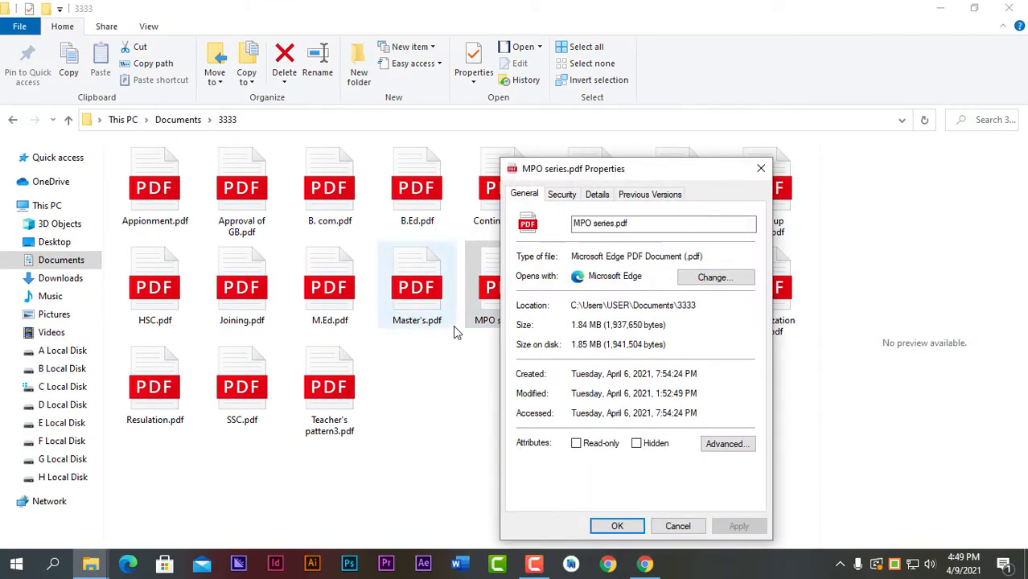
left_click(761, 168)
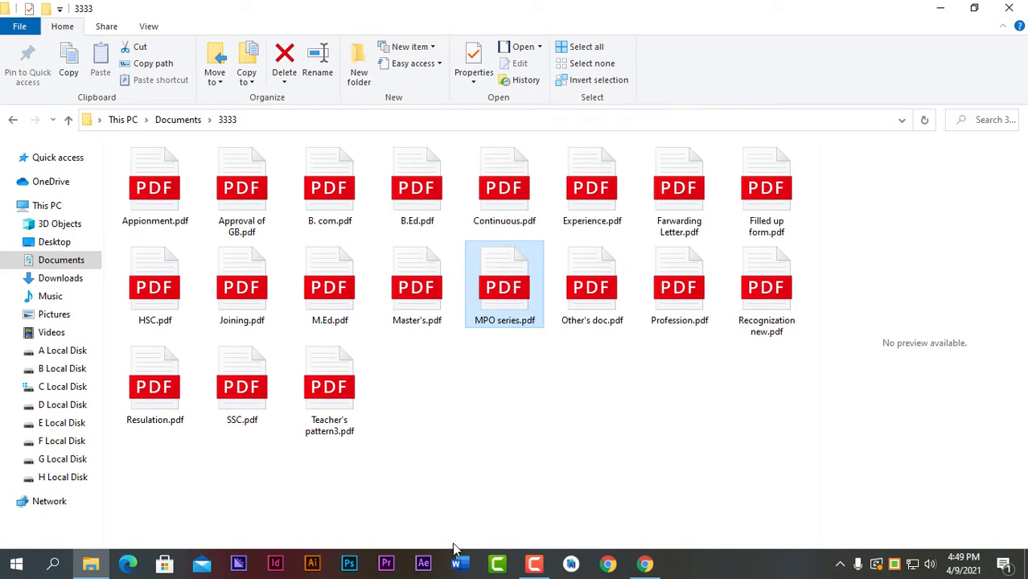
left_click(539, 560)
left_click(955, 495)
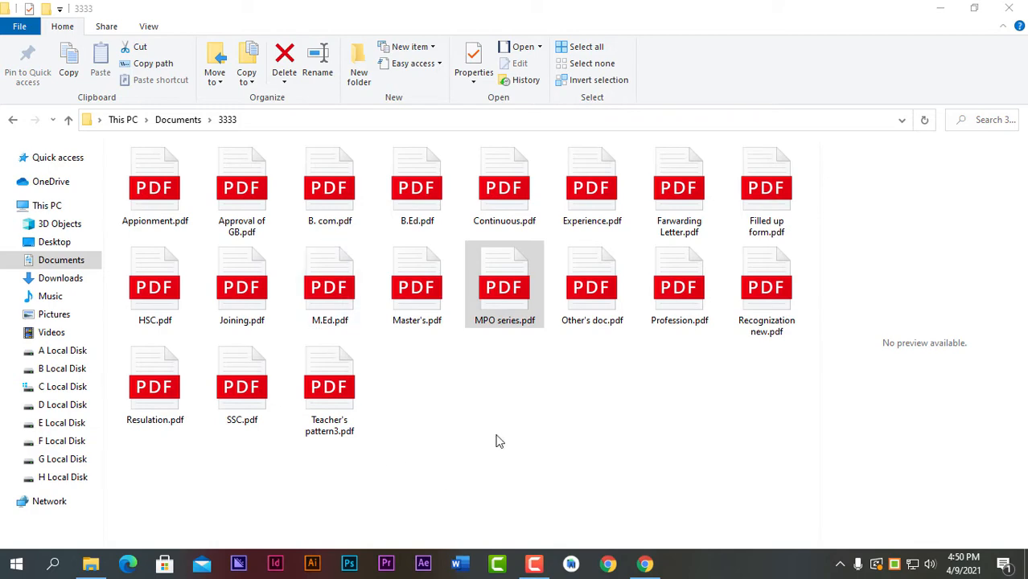
Switch to the EMIS website in Chrome, open its online registration page, and review the options for new and existing teachers and employees.
left_click(645, 564)
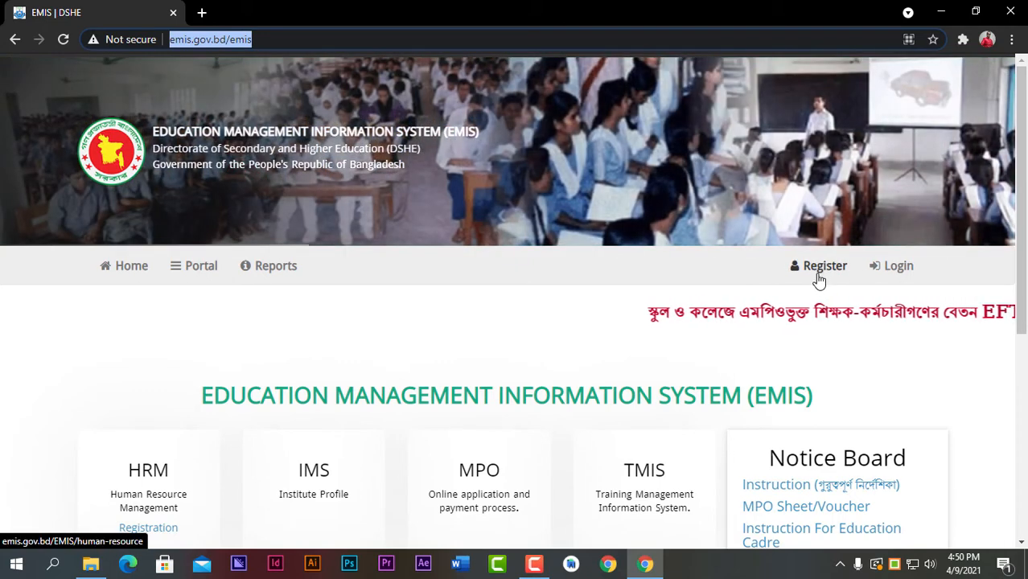
left_click(819, 278)
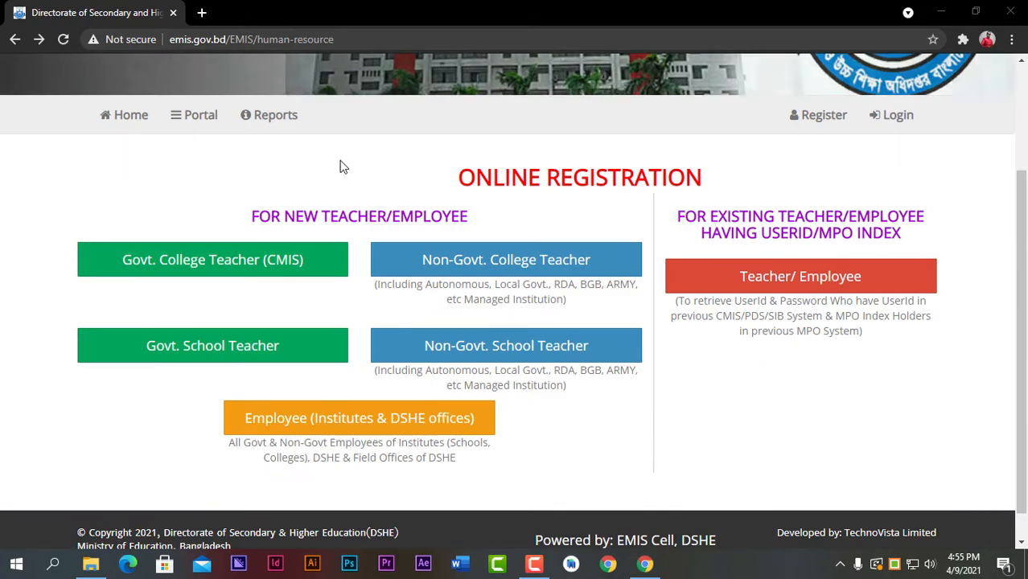
scroll(69, 294, "up", 1)
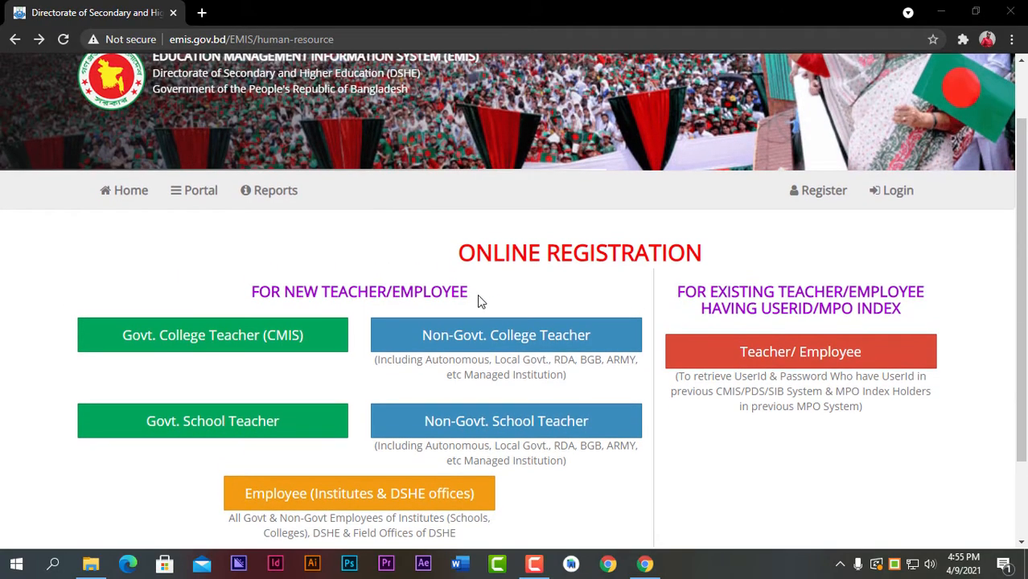
scroll(281, 291, "down", 2)
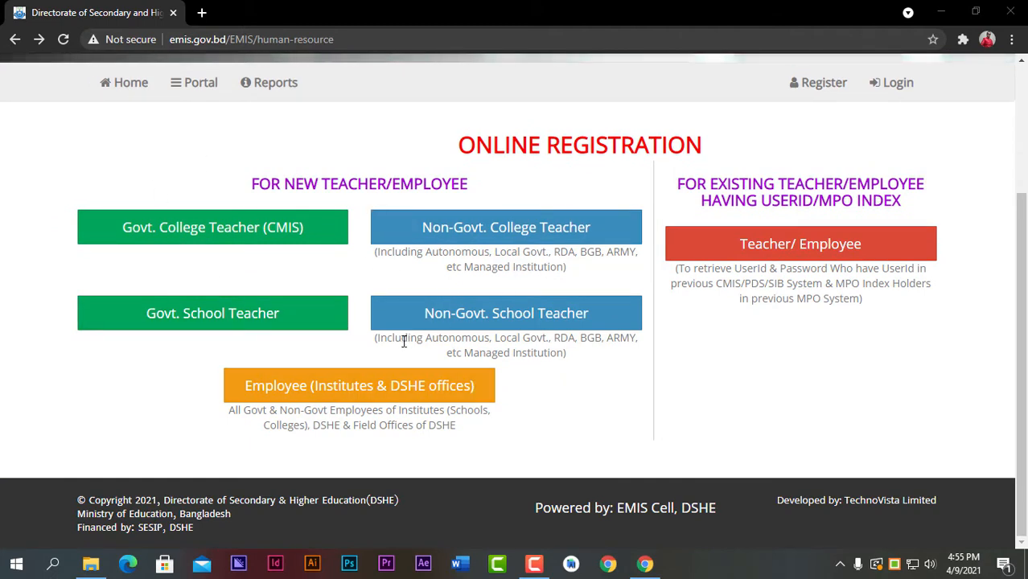
scroll(240, 274, "up", 1)
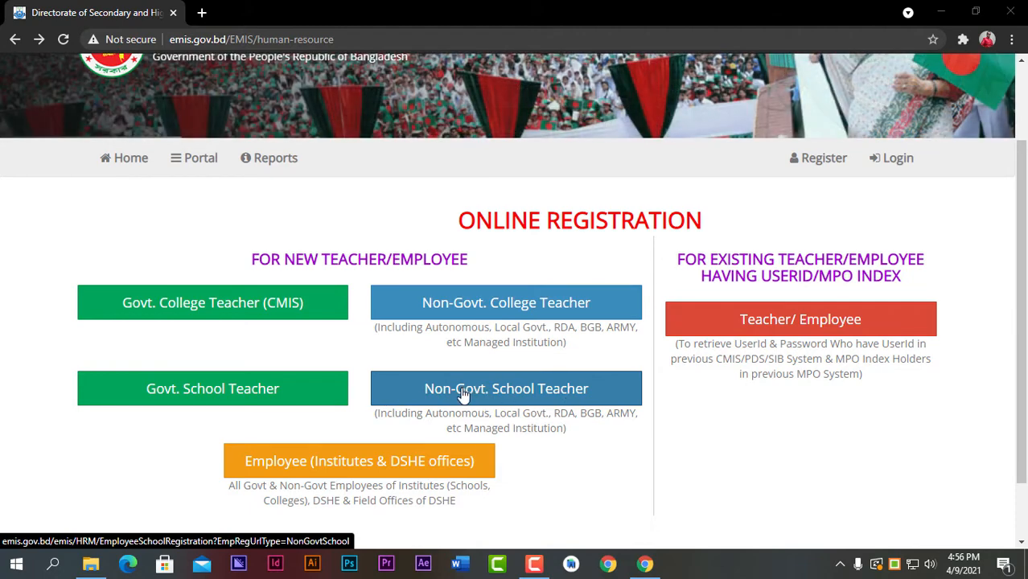
Open the Non-Govt. School Teacher registration form and answer না to having an existing ID or index number.
left_click(466, 394)
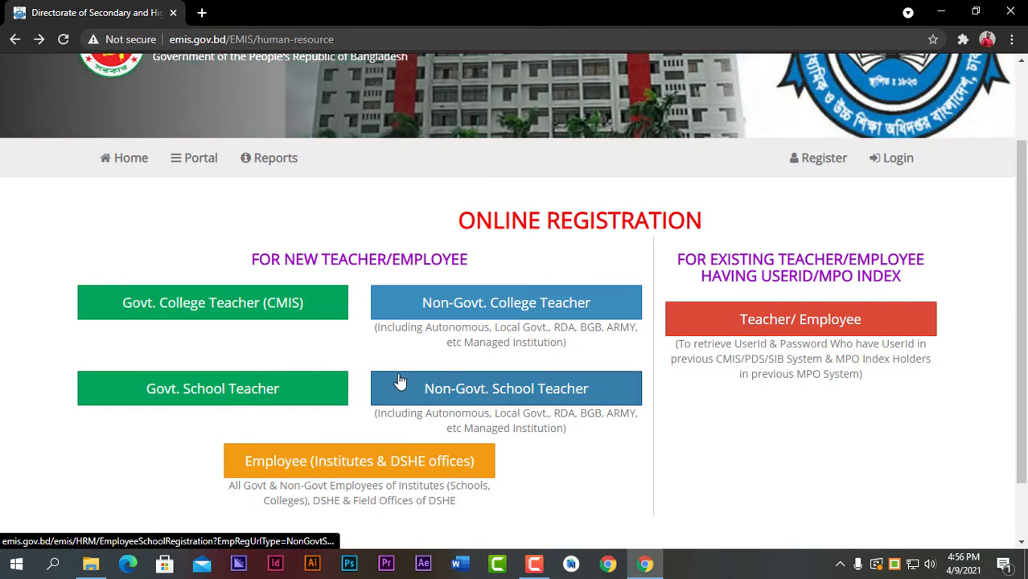
left_click(441, 390)
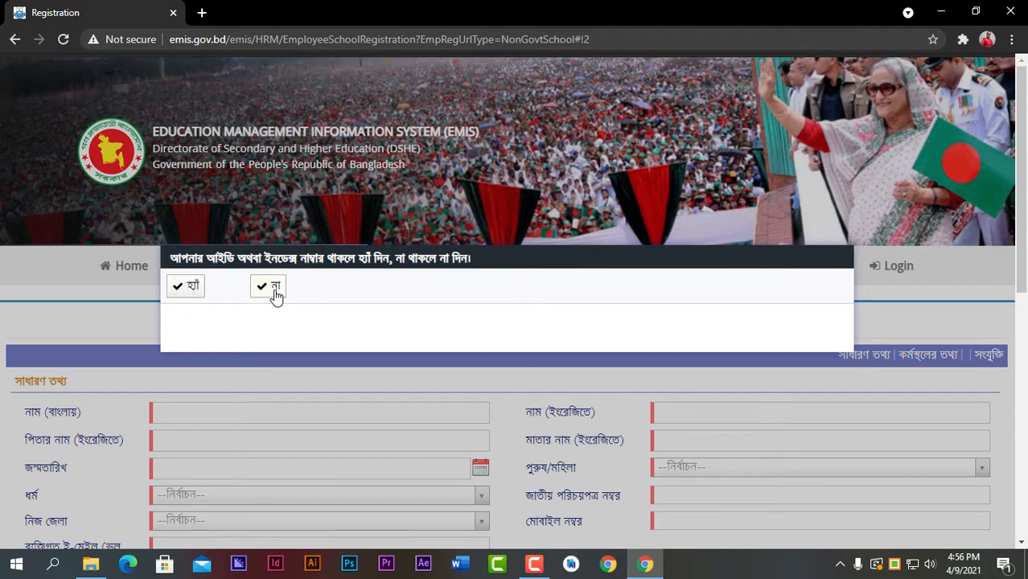
left_click(275, 291)
scroll(339, 339, "down", 2)
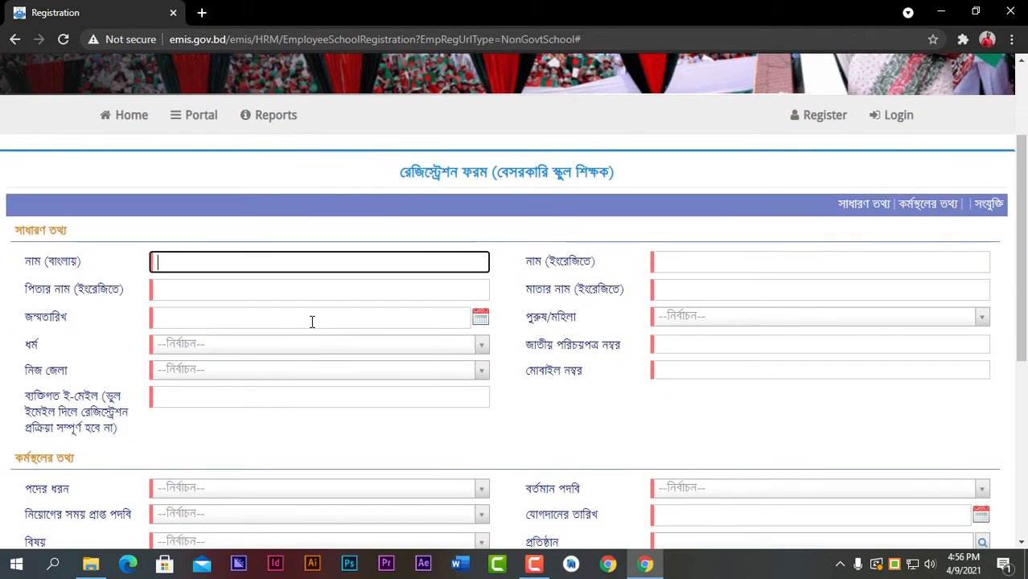
Fill the general information with the saved autofill profile and clear the Bangla name field.
left_click(246, 266)
left_click(215, 300)
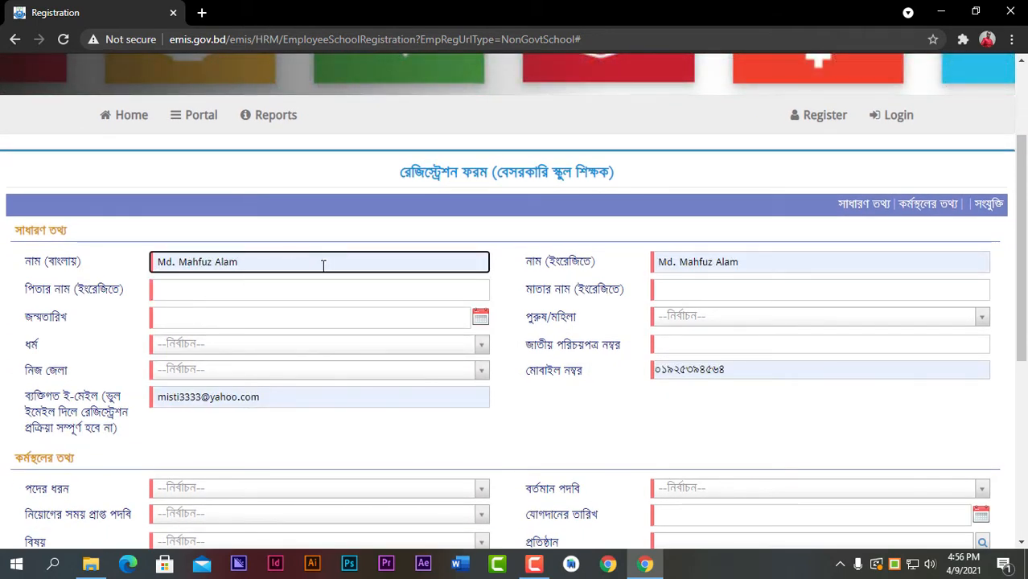
left_click_drag(272, 264, 144, 263)
left_click(190, 210)
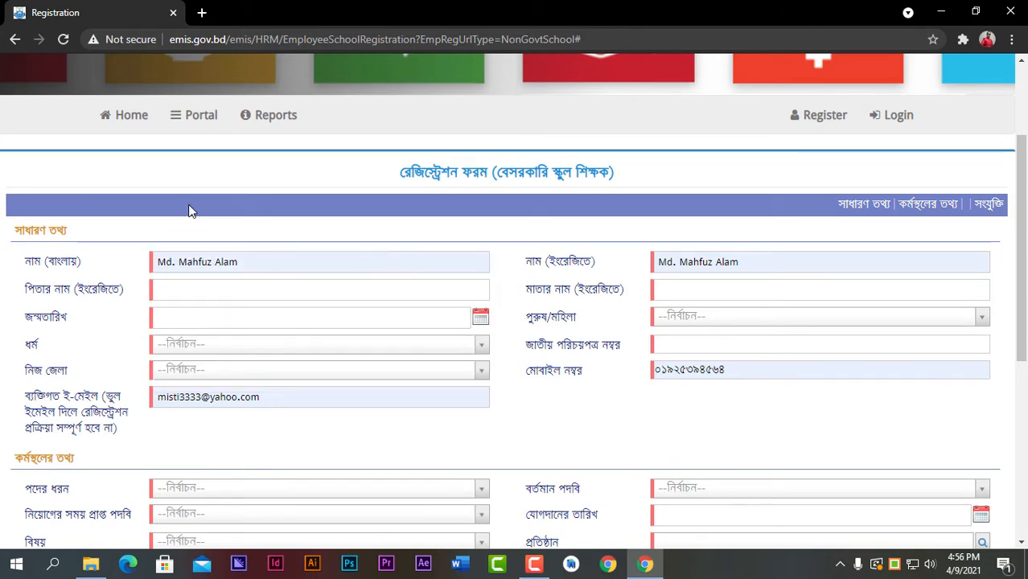
left_click_drag(264, 261, 141, 263)
key("BackSpace")
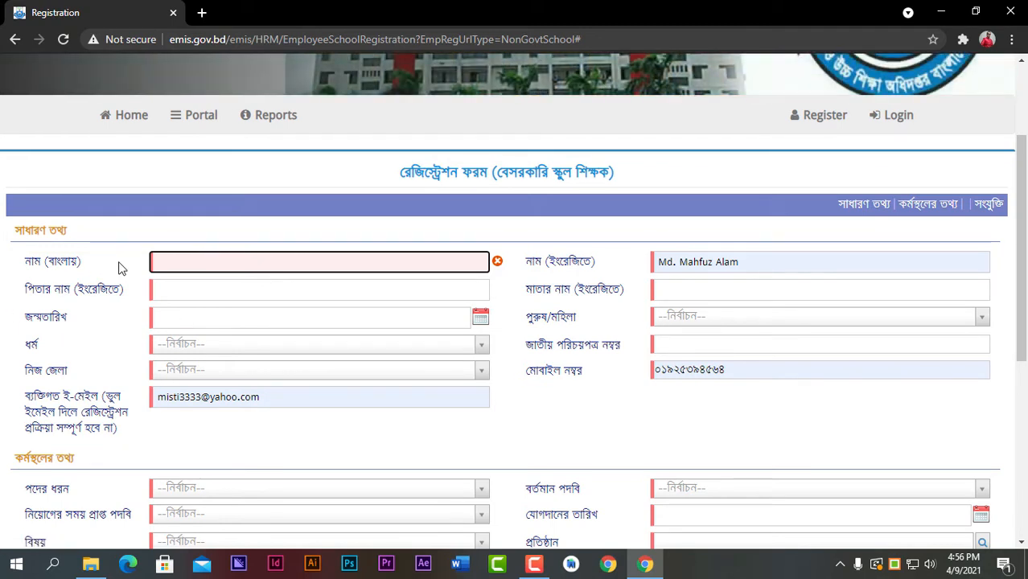
Select the Unicode mode of the Bangla keyboard for entering the Bangla name.
left_click(197, 288)
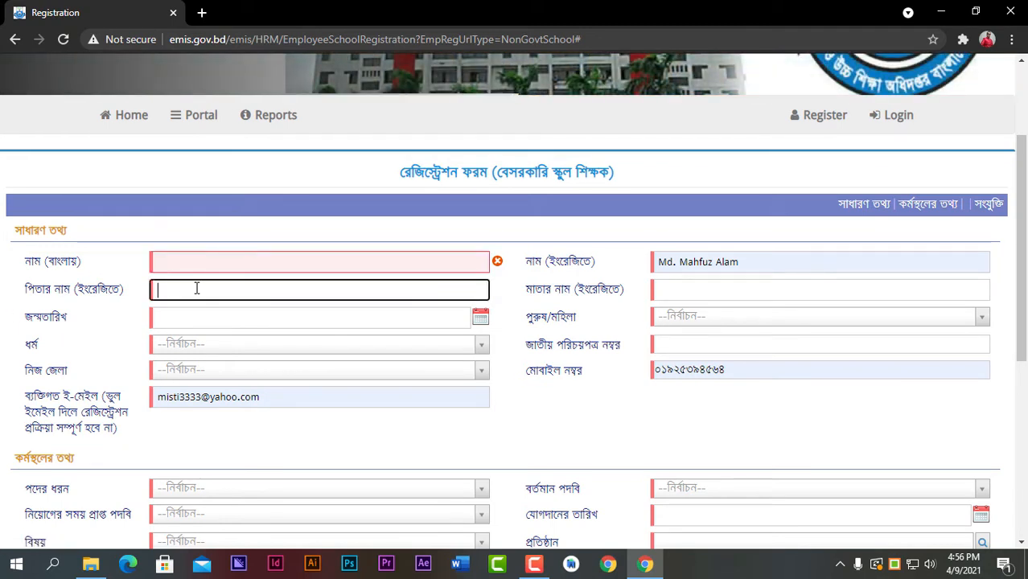
left_click(280, 264)
left_click(895, 566)
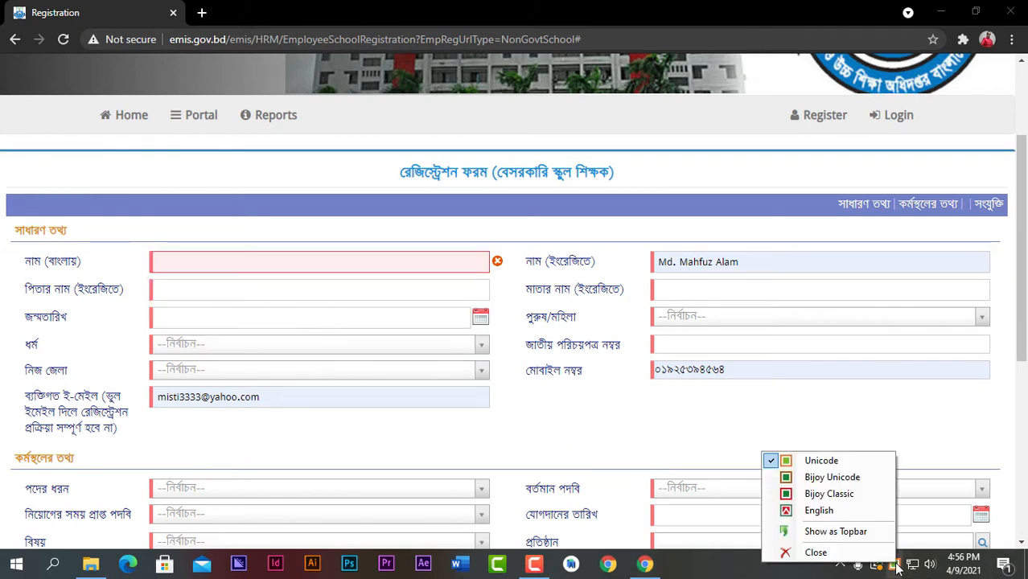
left_click(814, 467)
left_click(245, 263)
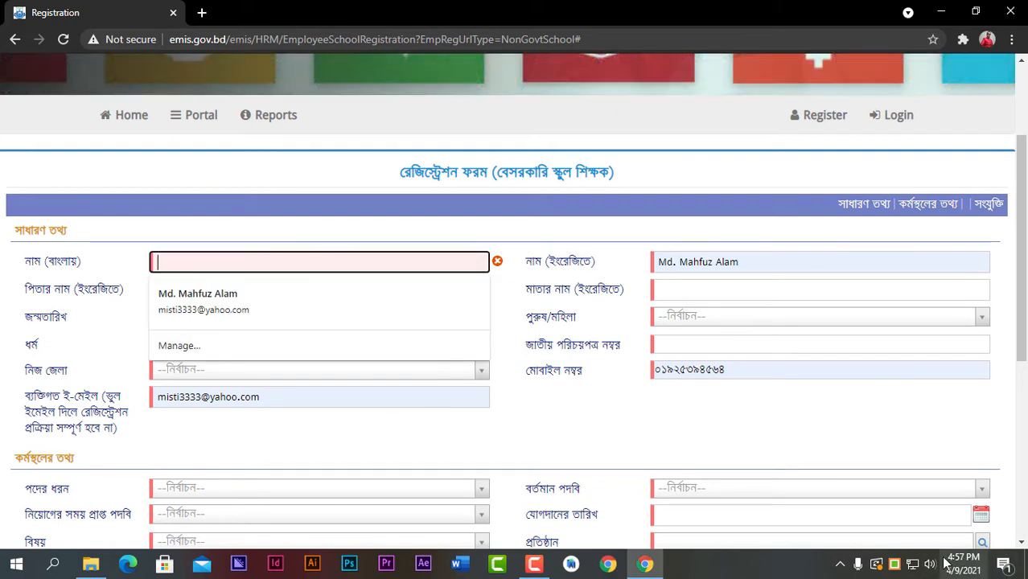
left_click(900, 565)
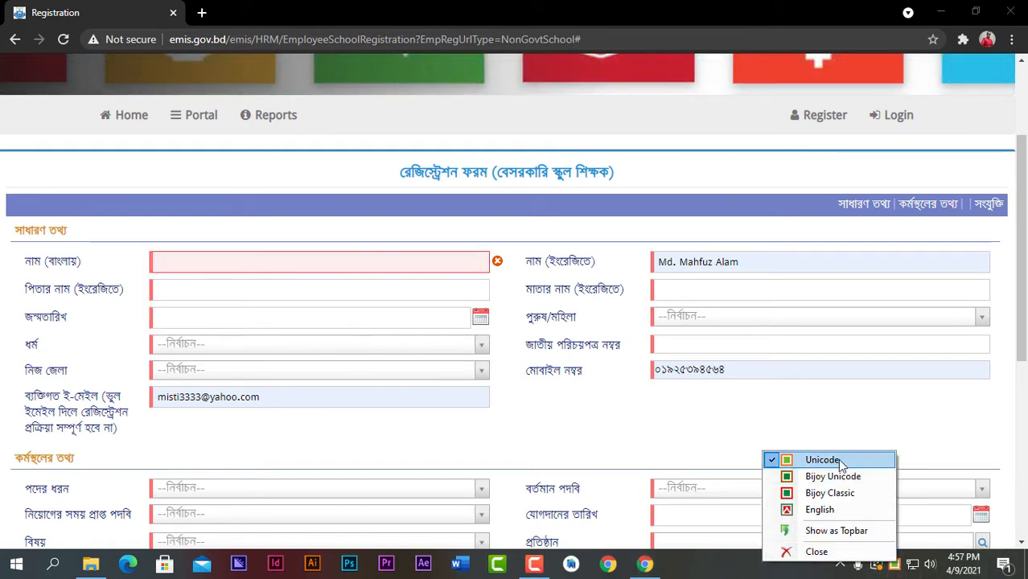
left_click(840, 462)
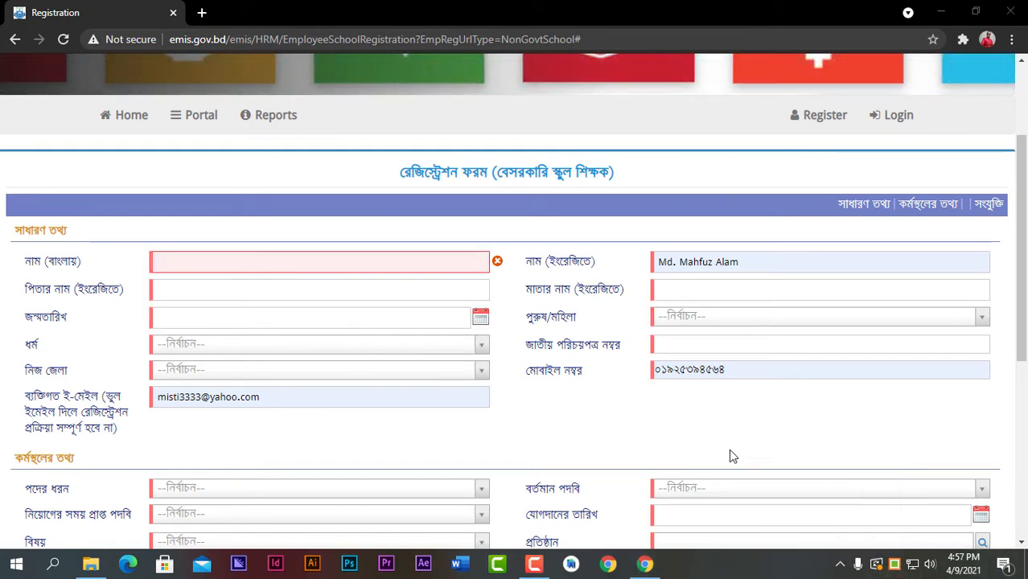
left_click(223, 260)
left_click(191, 213)
Set the post type to সাধারণ and both the current and appointment-time designations to ASSISTANT TEACHER - সহকারী শিক্ষক.
scroll(288, 282, "down", 2)
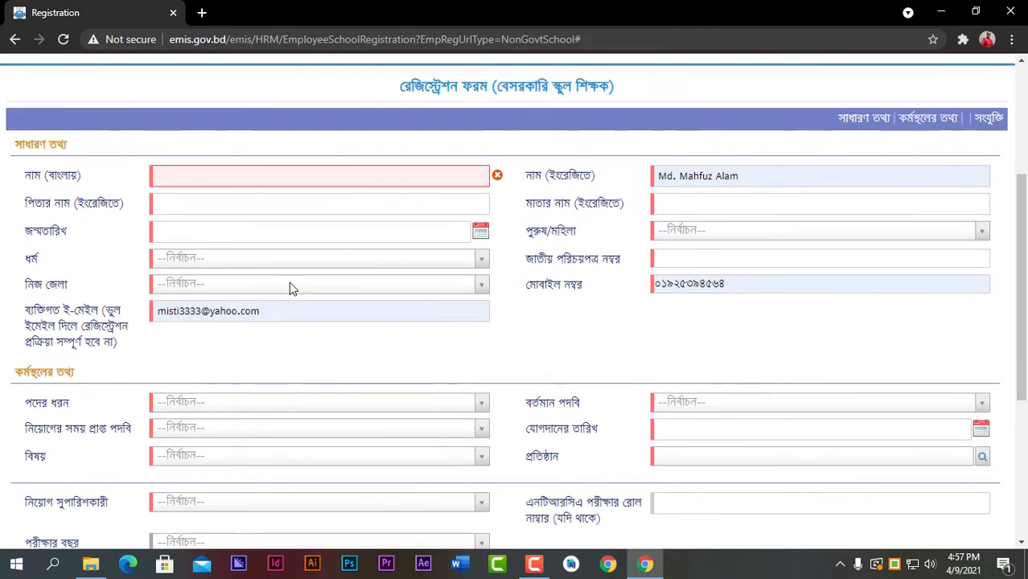
scroll(681, 247, "down", 1)
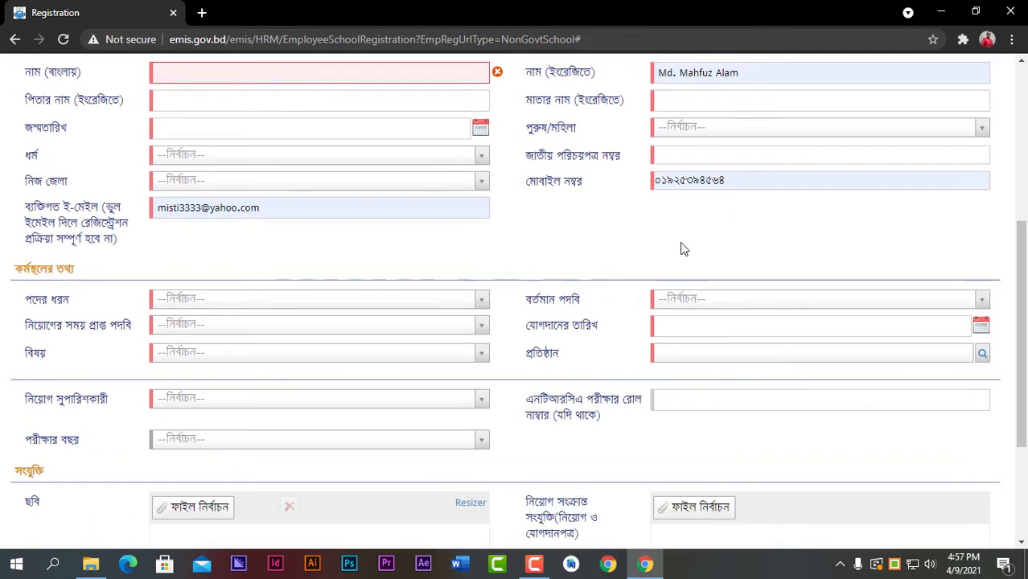
left_click(257, 271)
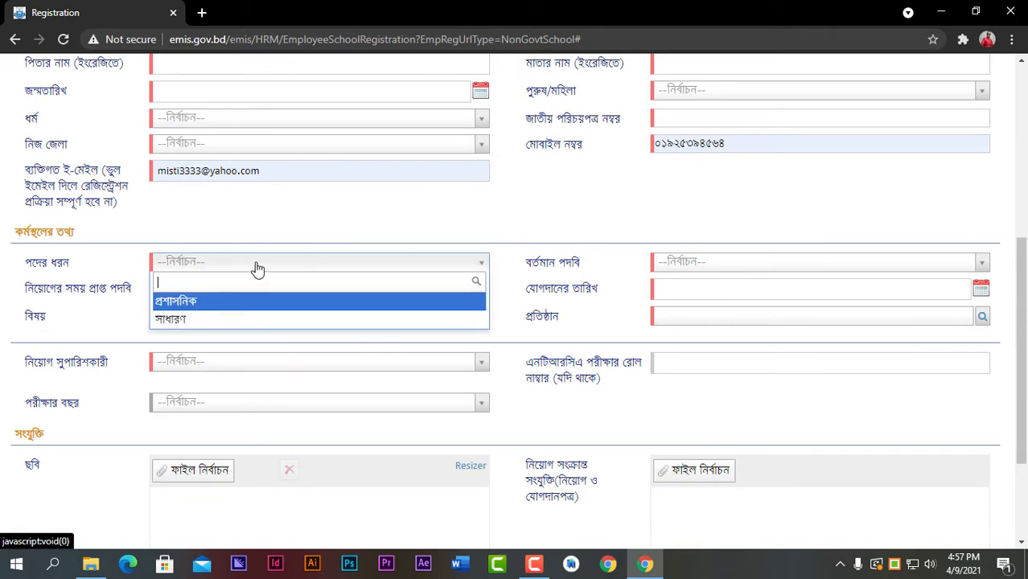
left_click(215, 322)
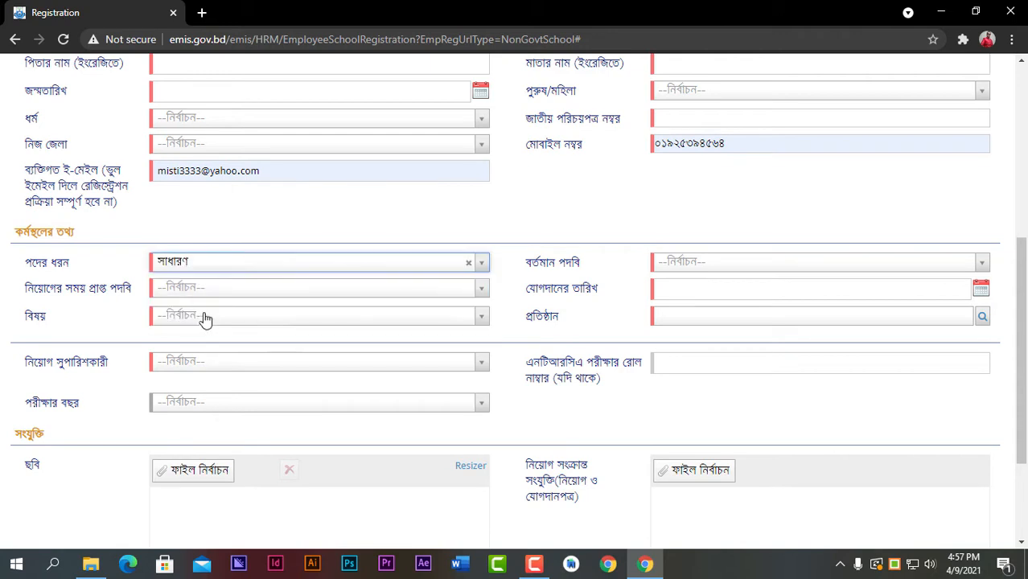
left_click(696, 268)
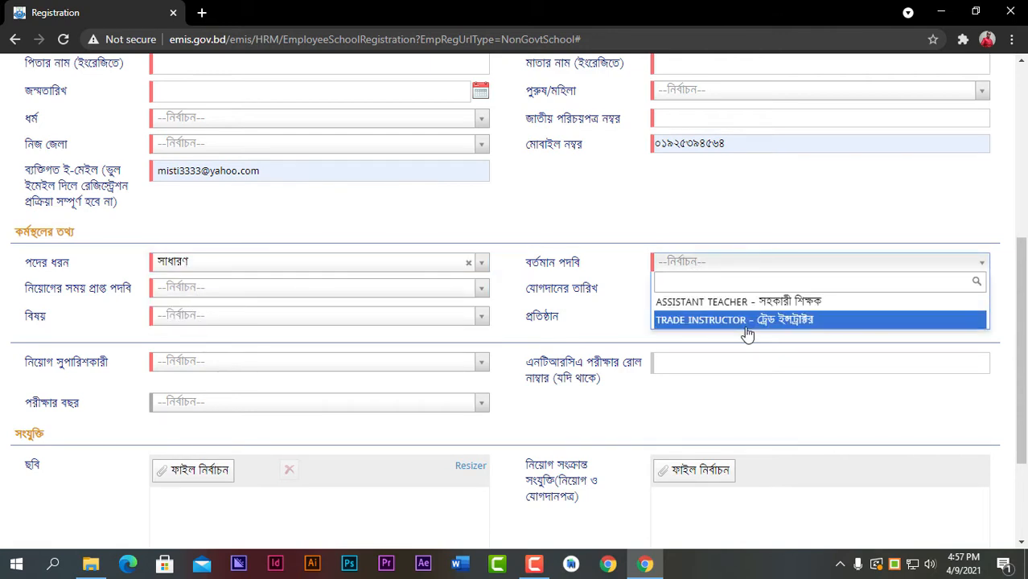
left_click(728, 301)
left_click(360, 288)
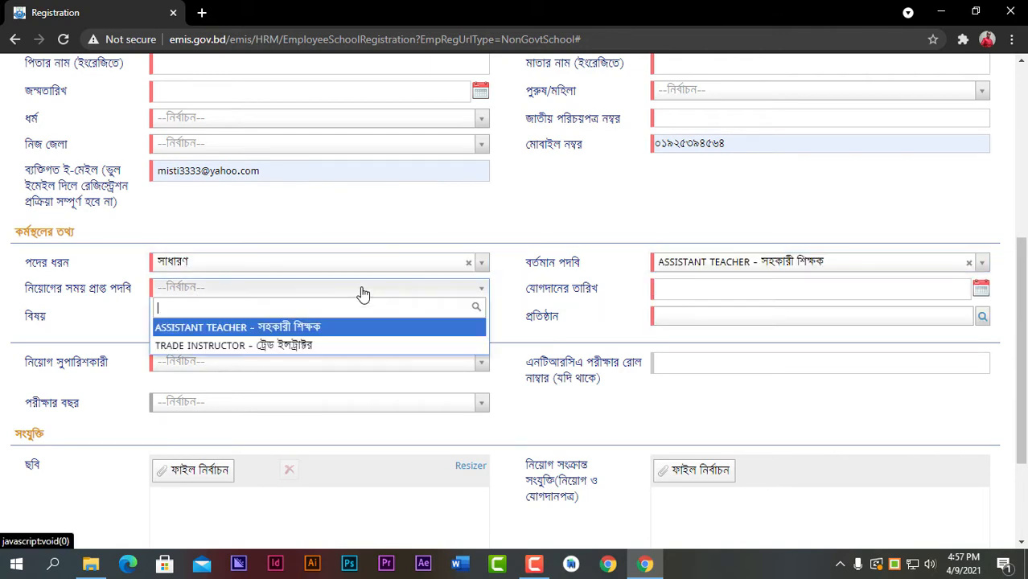
left_click(254, 330)
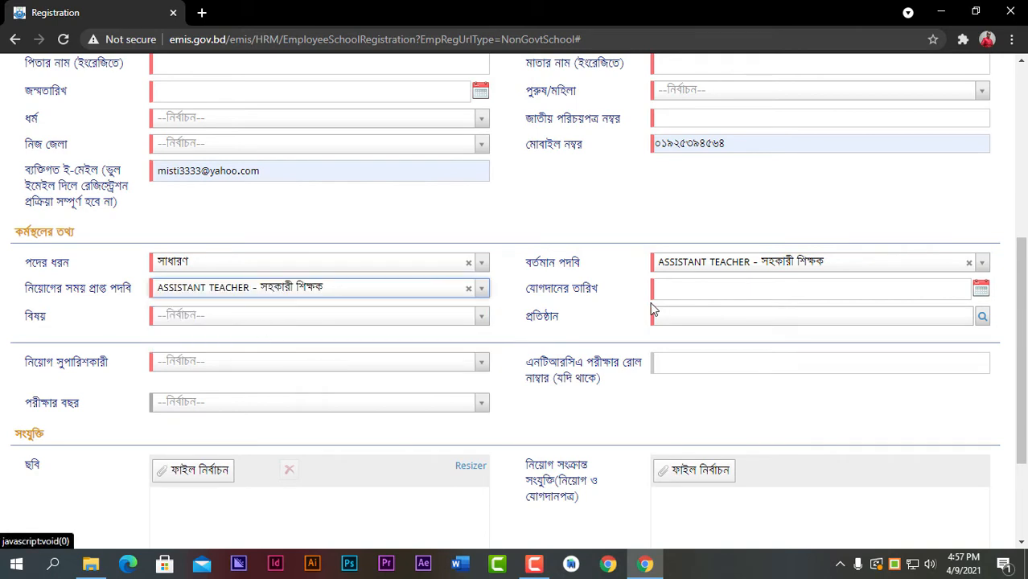
View the joining date calendar and browse the subject options without choosing any.
left_click(675, 292)
left_click(347, 315)
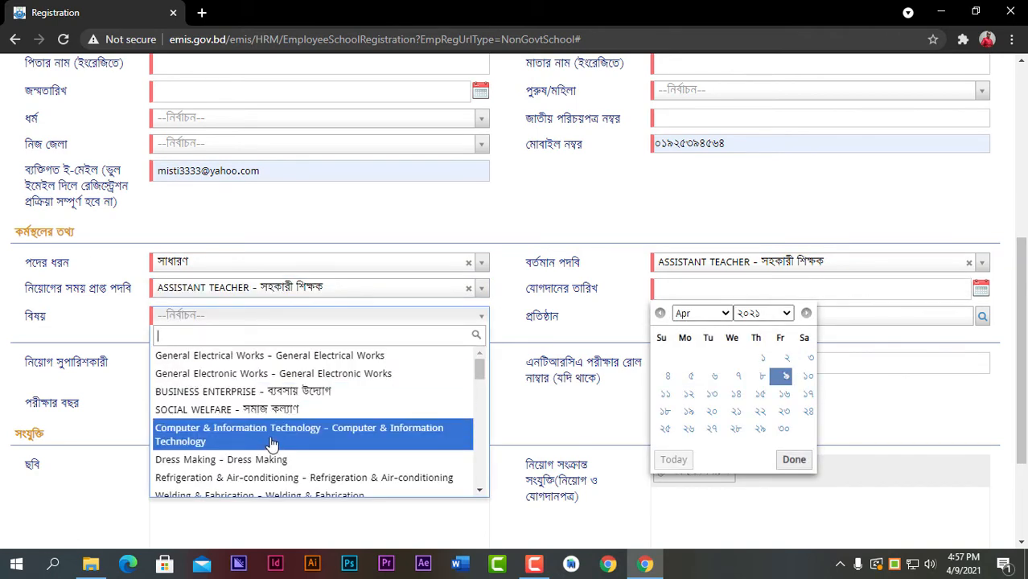
scroll(321, 406, "down", 5)
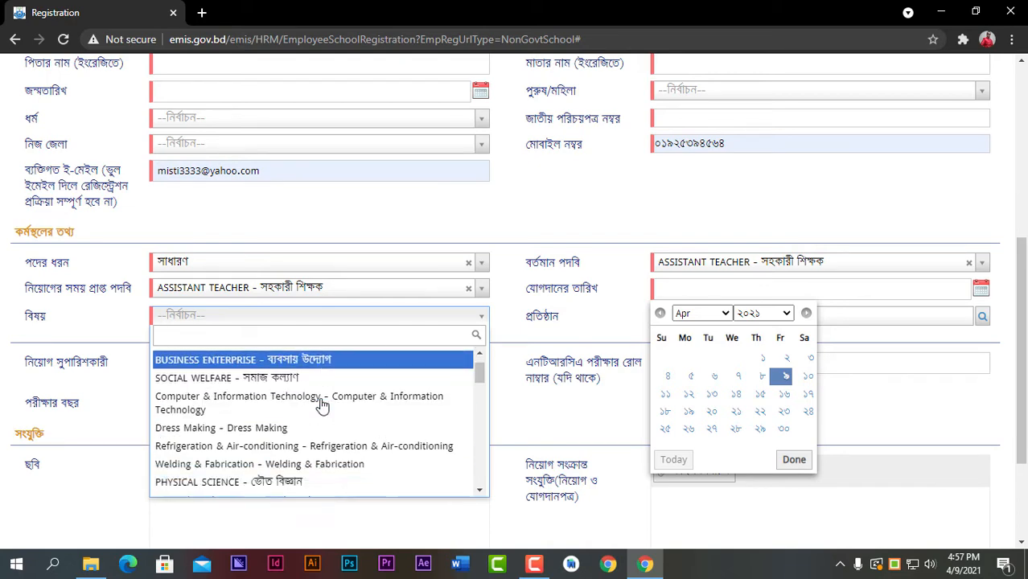
scroll(304, 404, "up", 4)
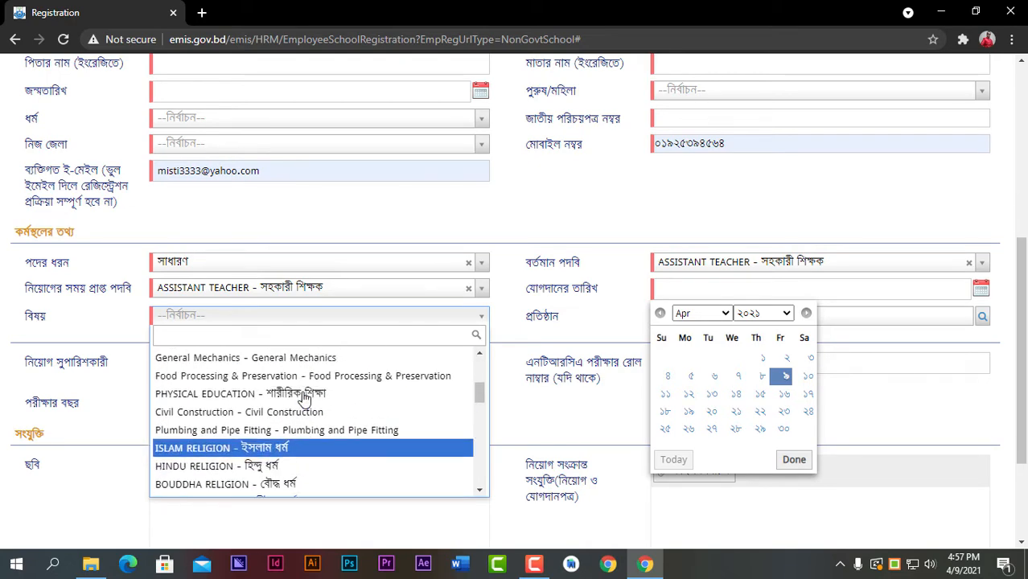
left_click(3, 366)
Set the appointment recommender to এনটিআরসিএ and view the exam year options without choosing one.
left_click(231, 364)
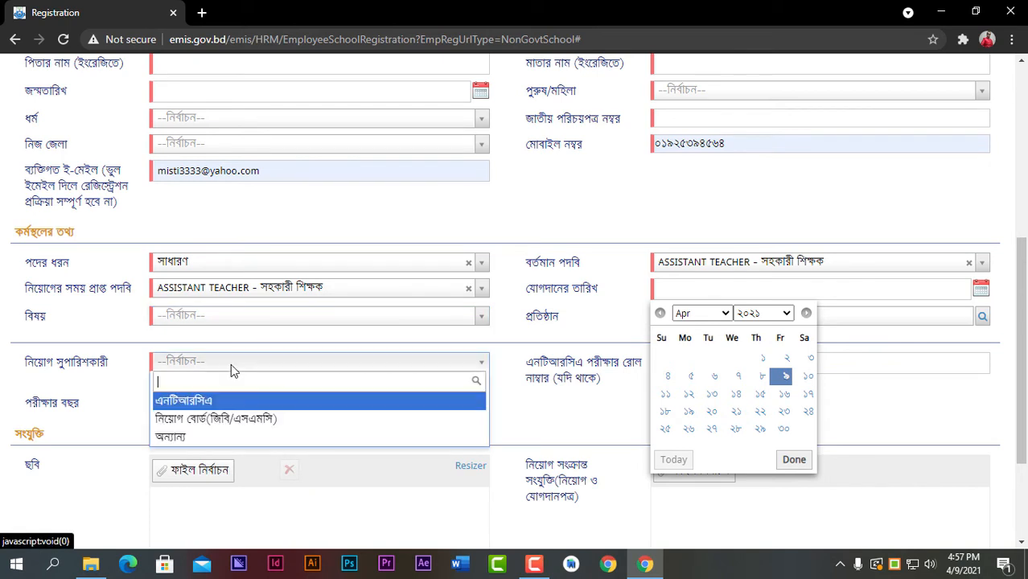
left_click(200, 402)
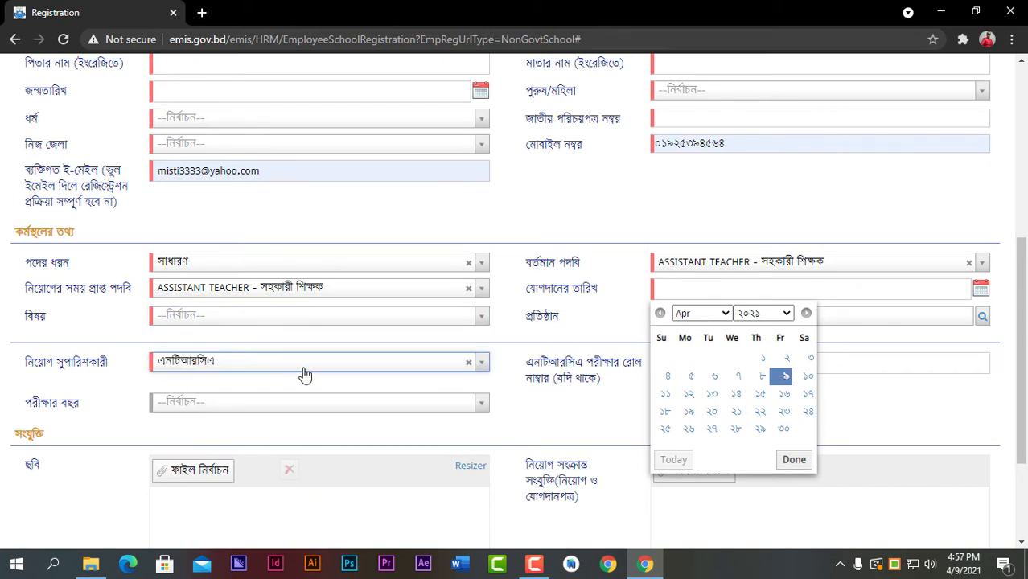
left_click(1004, 402)
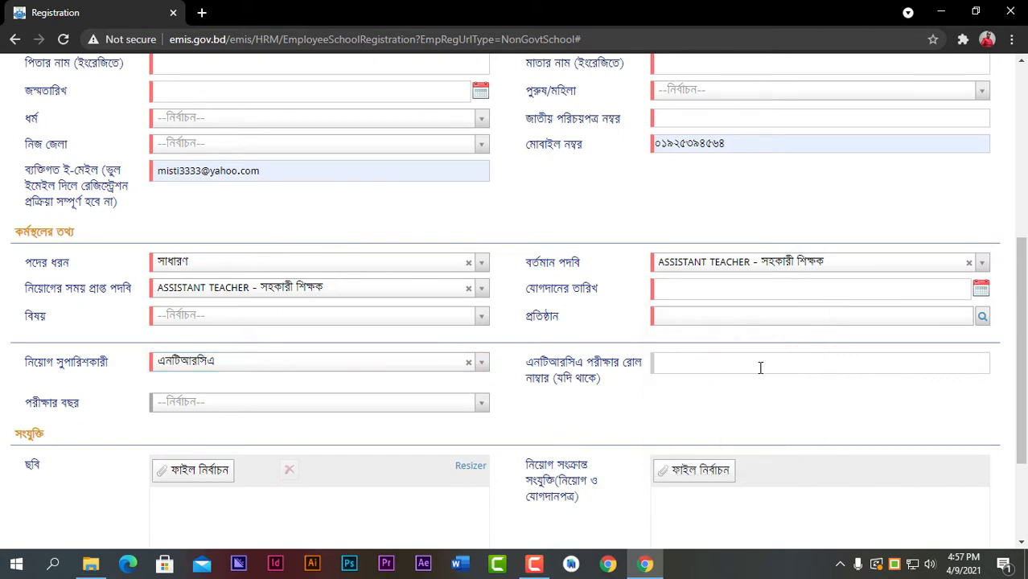
left_click(690, 365)
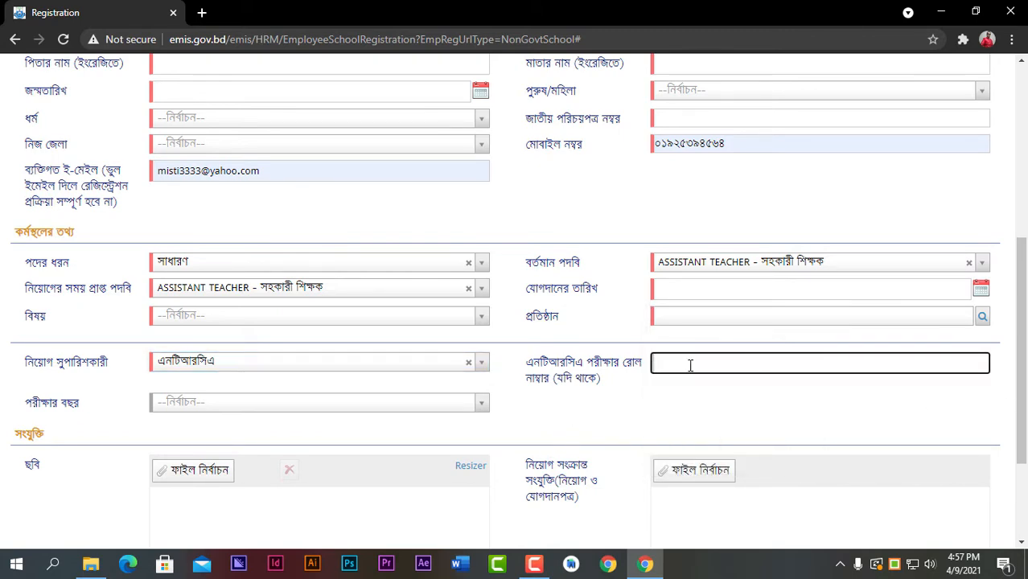
left_click(199, 411)
scroll(243, 416, "down", 3)
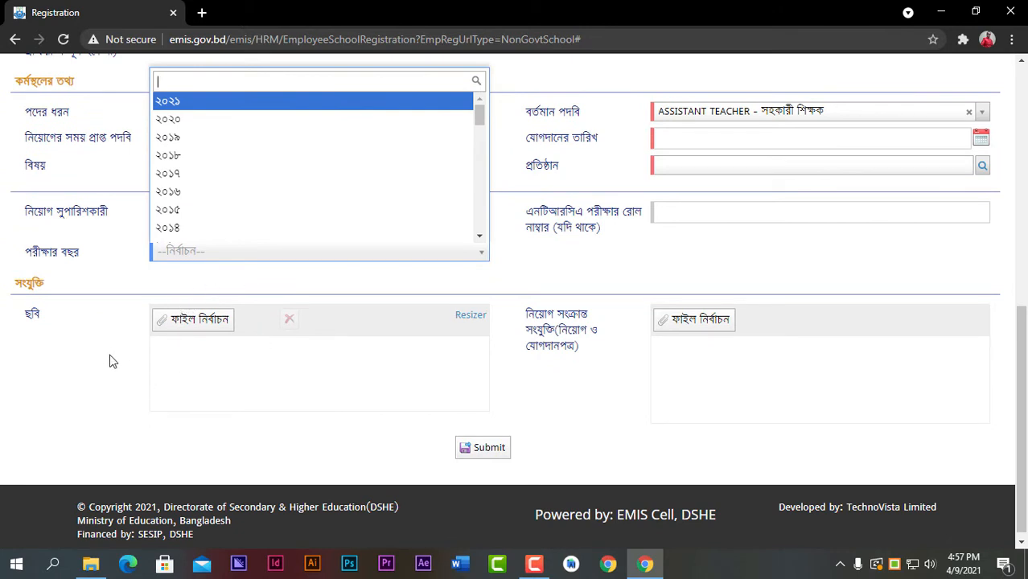
left_click(160, 395)
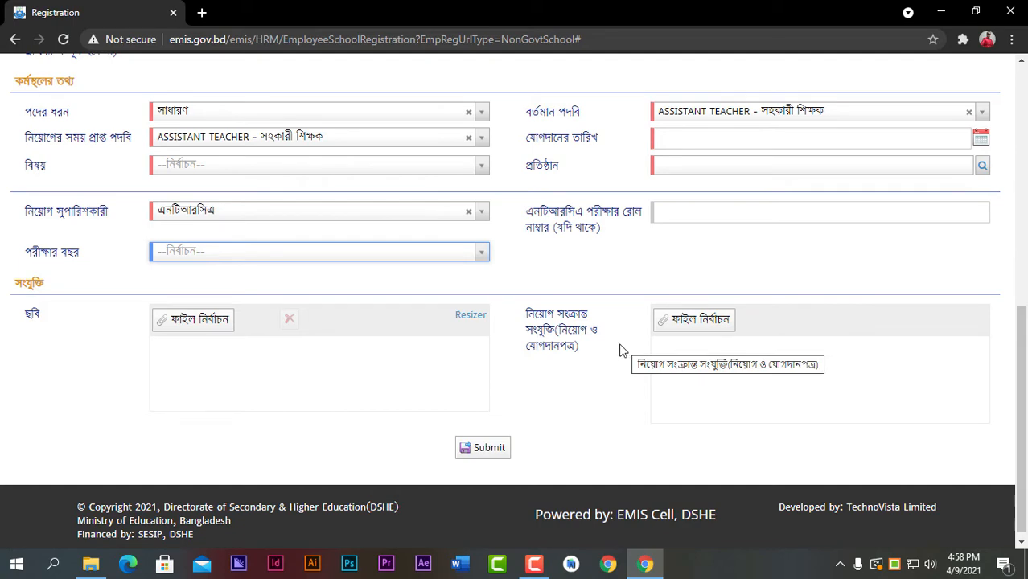
Open MPO series.pdf from the 3333 folder in File Explorer, look through its pay order pages, and close the document and folder.
left_click(91, 564)
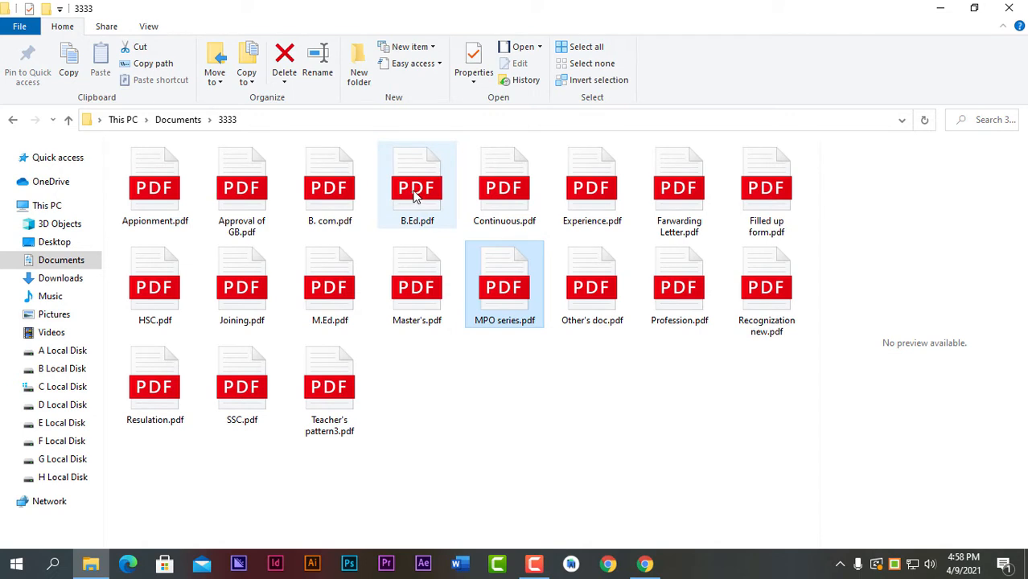
double_click(495, 286)
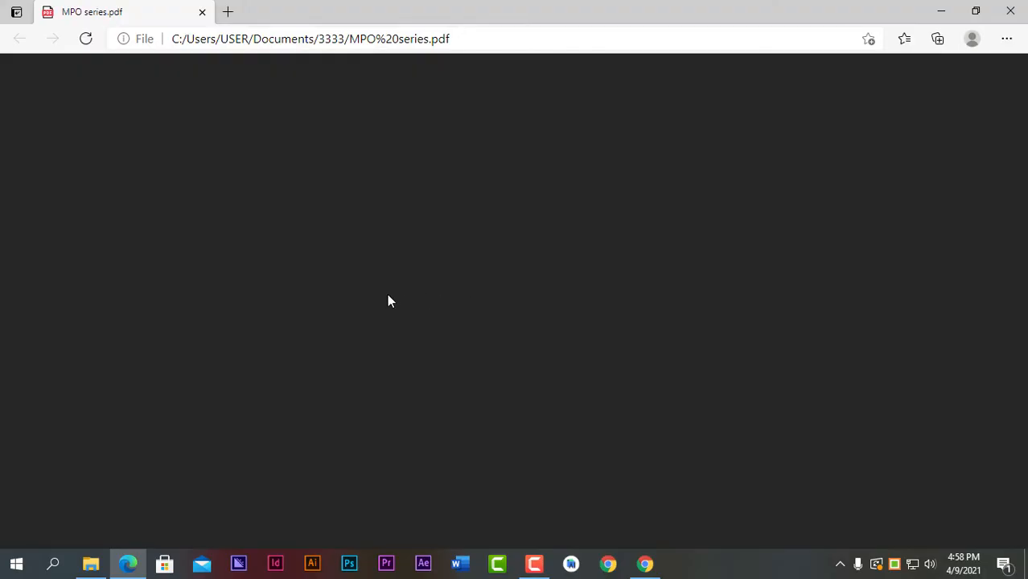
scroll(452, 351, "down", 4)
scroll(452, 350, "down", 15)
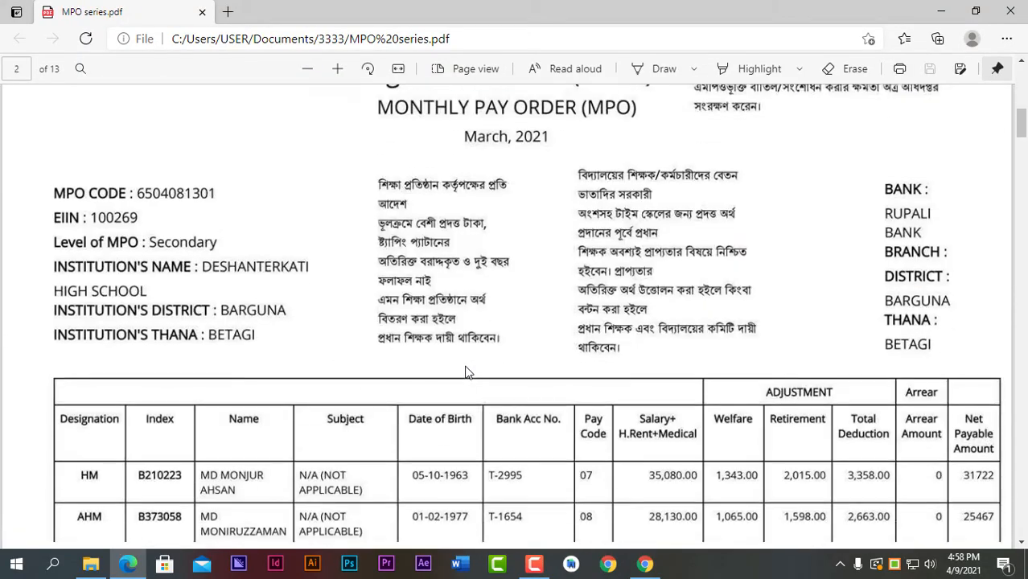
scroll(465, 370, "down", 8)
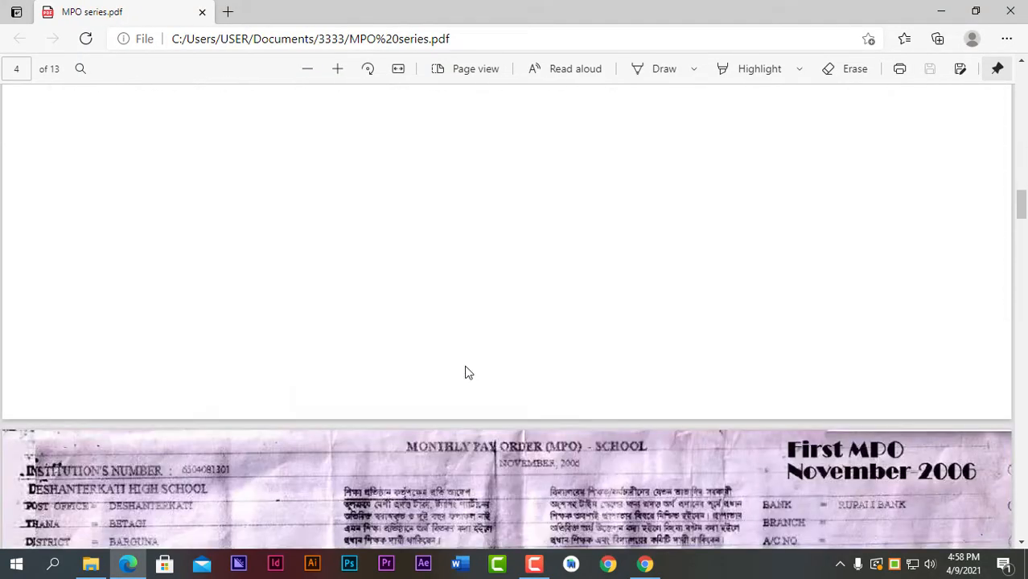
left_click(1012, 10)
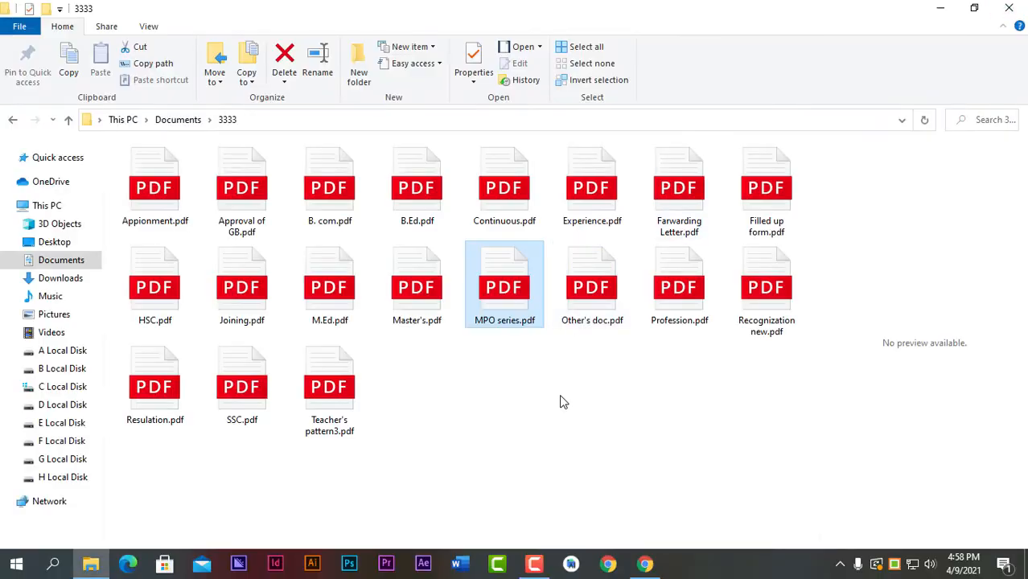
left_click(1012, 8)
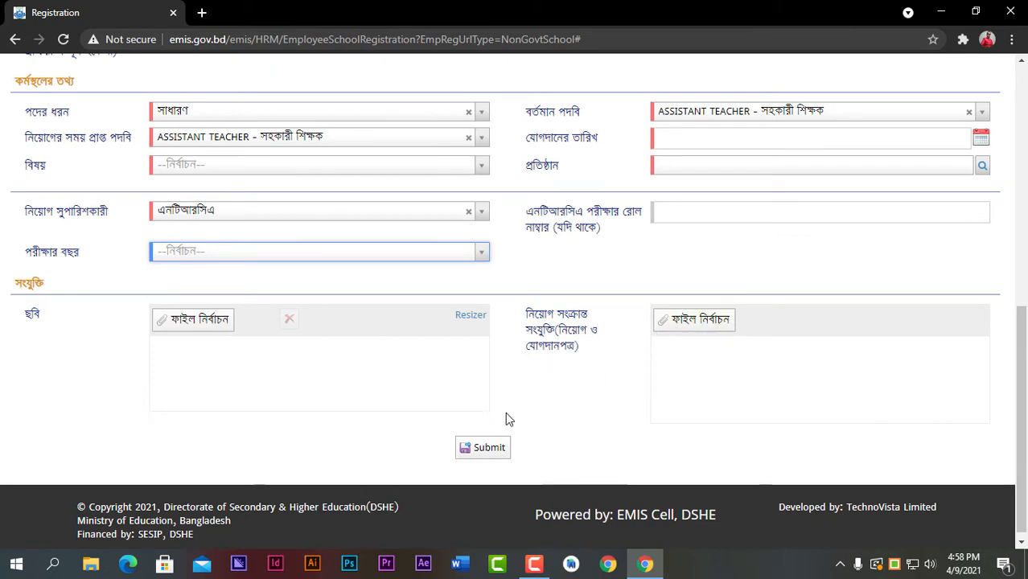
Review the registration form from its Submit option back up to the general information section.
left_click(489, 448)
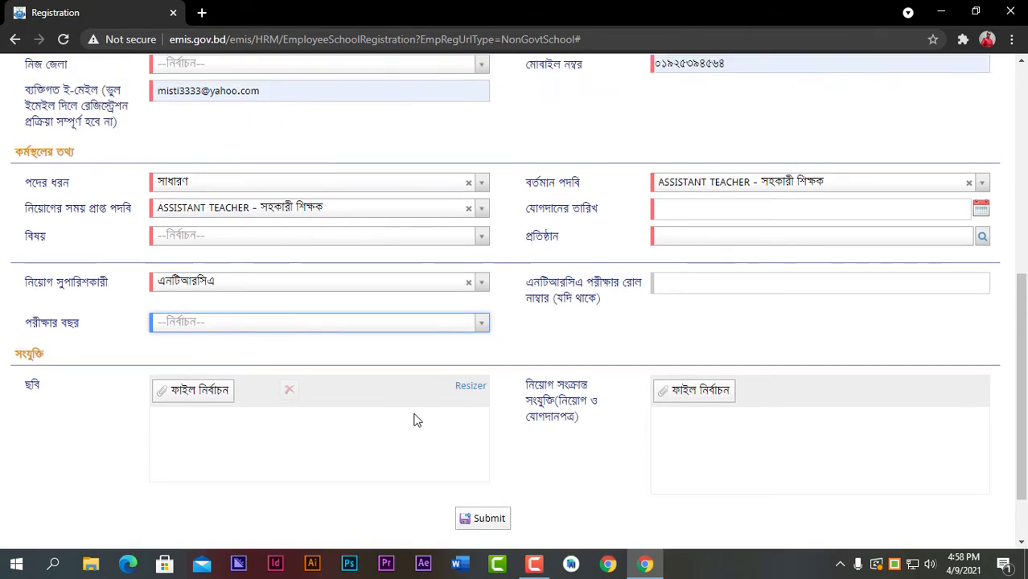
scroll(416, 420, "up", 4)
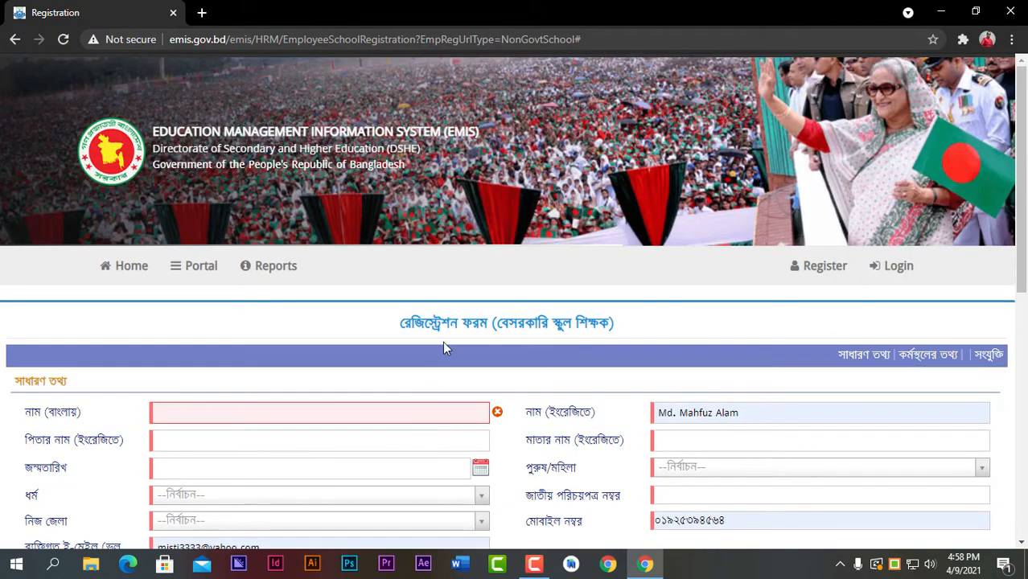
Look through the registration form's workplace and attachment sections once more, and open the EMIS login page.
scroll(375, 336, "down", 6)
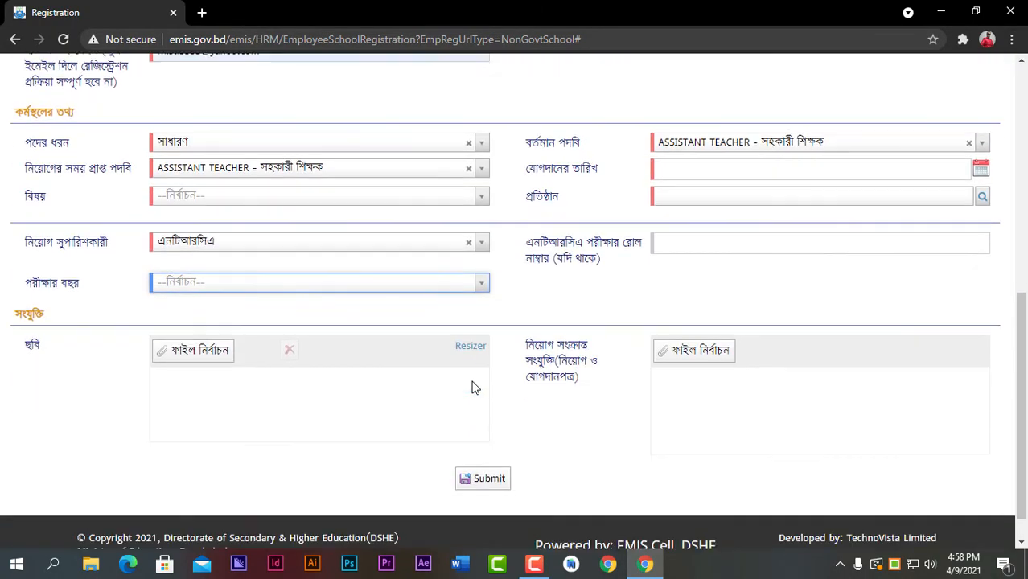
scroll(336, 370, "up", 1)
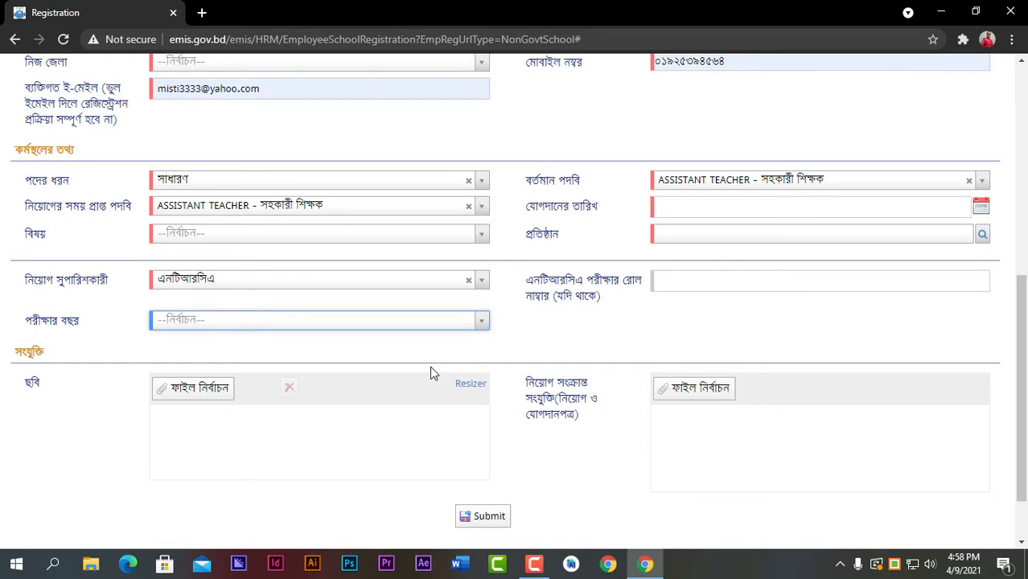
scroll(430, 373, "up", 4)
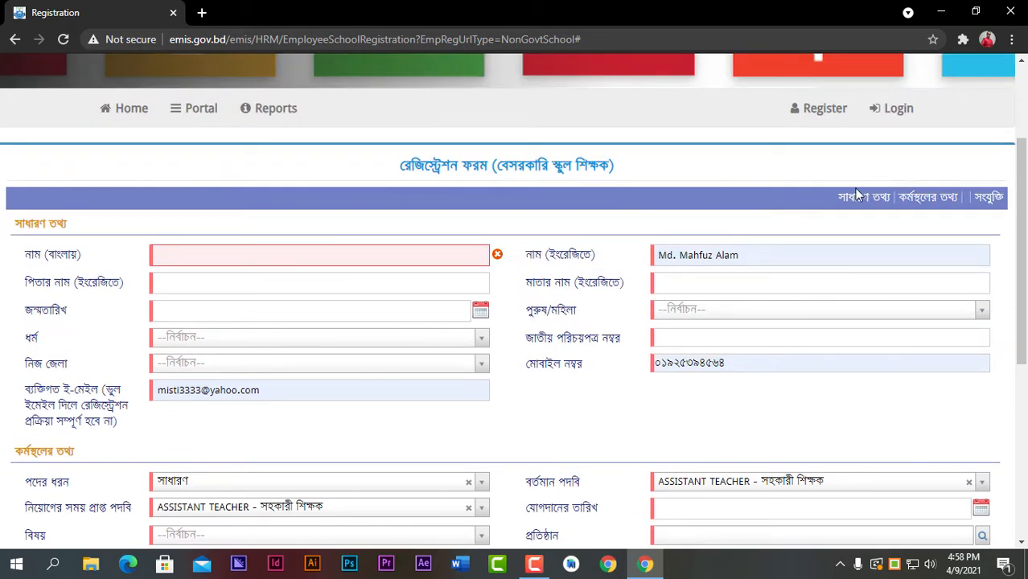
left_click(895, 110)
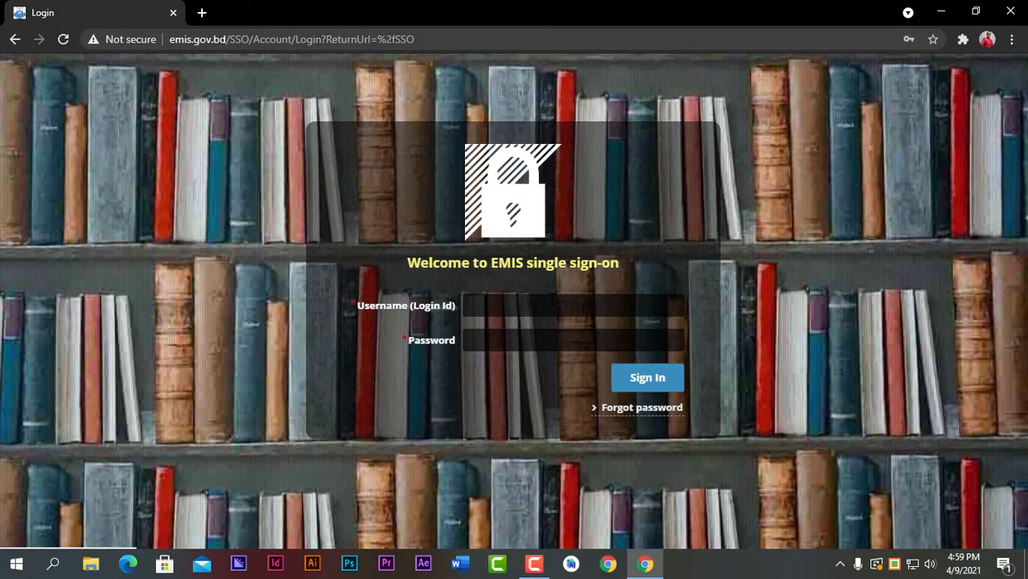
Sign in to EMIS with the institute account's saved username and password.
left_click(541, 306)
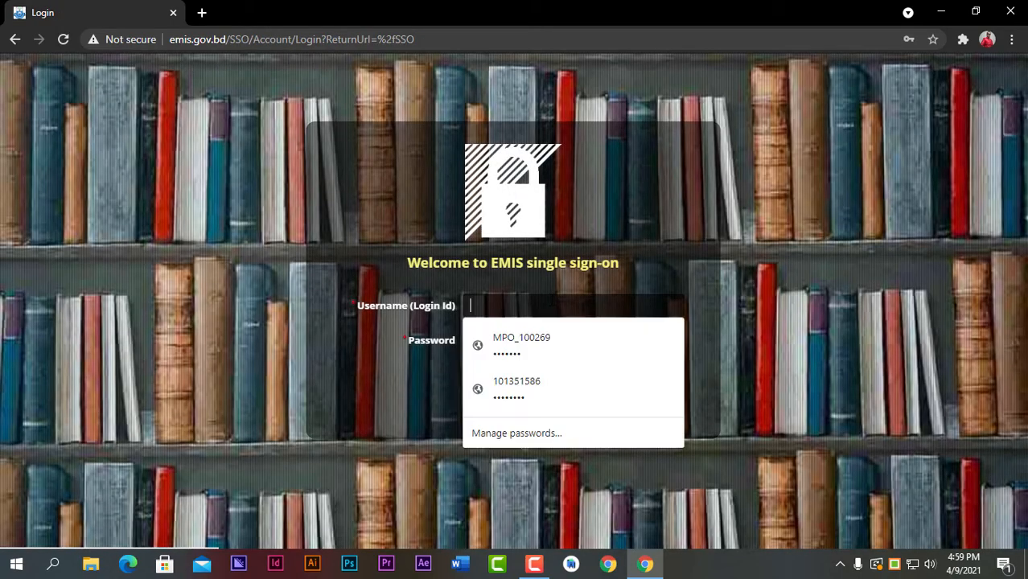
left_click(541, 339)
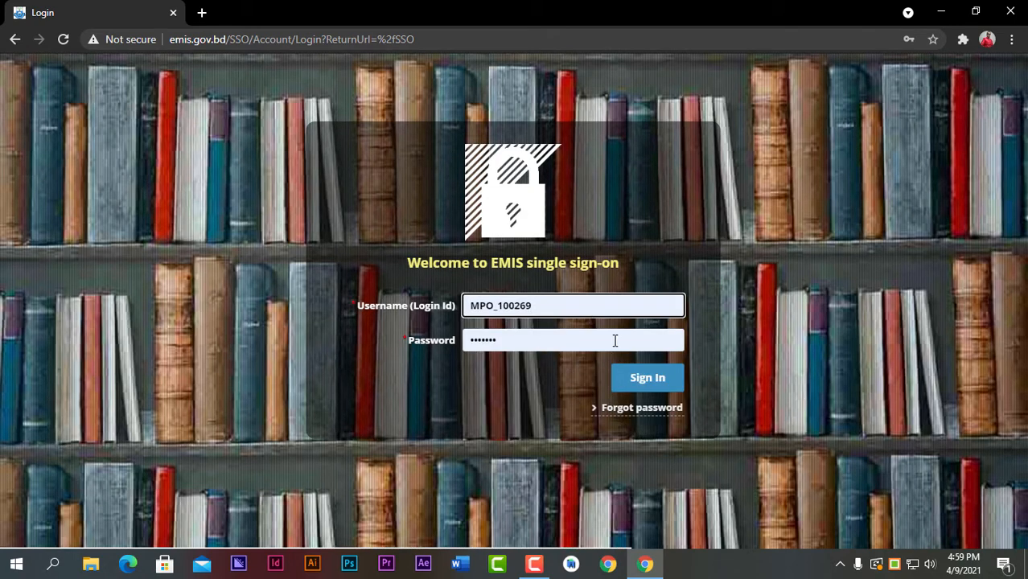
double_click(539, 306)
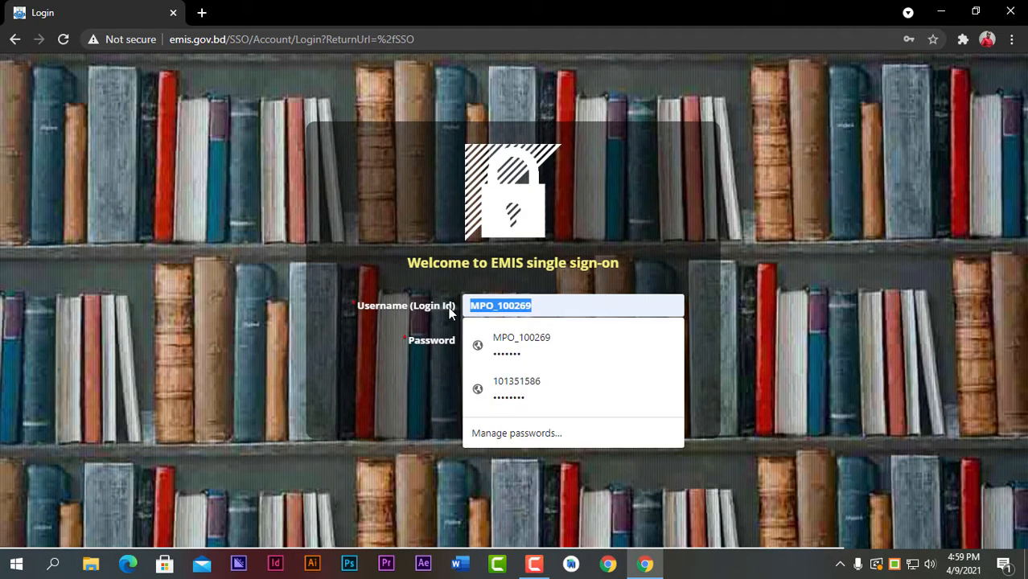
left_click(449, 313)
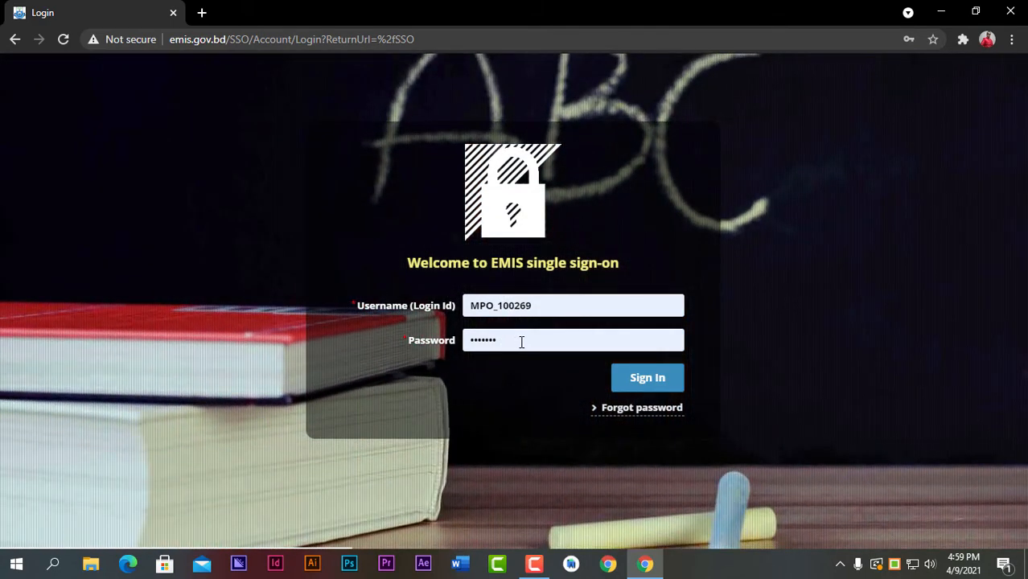
left_click(642, 380)
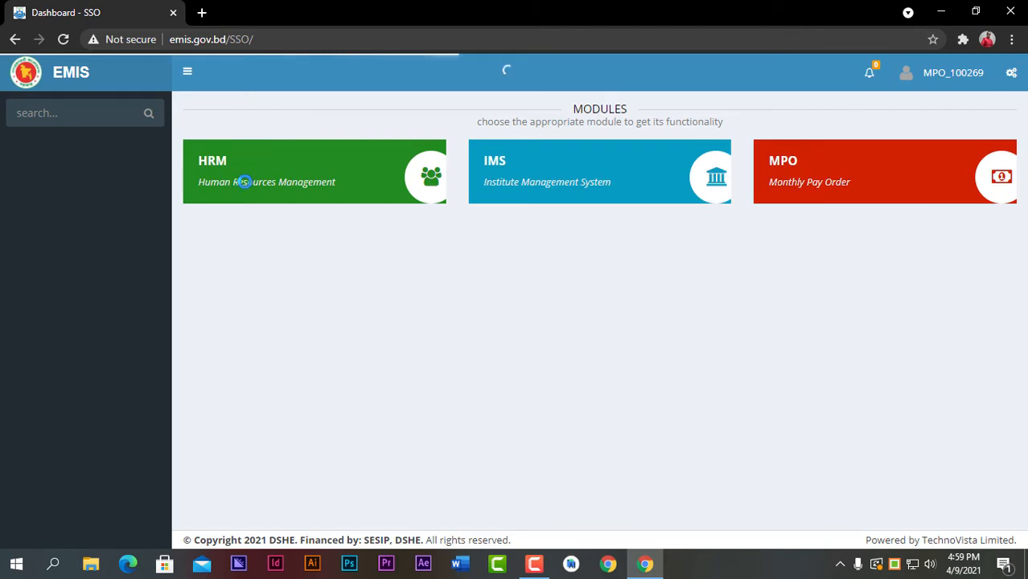
Open the HRM module's teacher registration approval list and view the registration record with Submitted status.
left_click(204, 185)
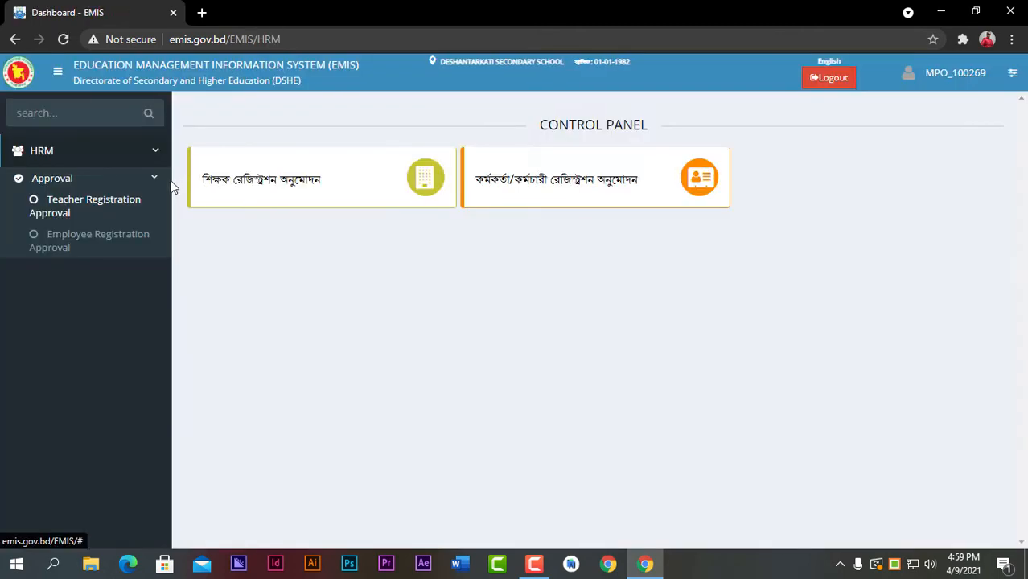
left_click(303, 190)
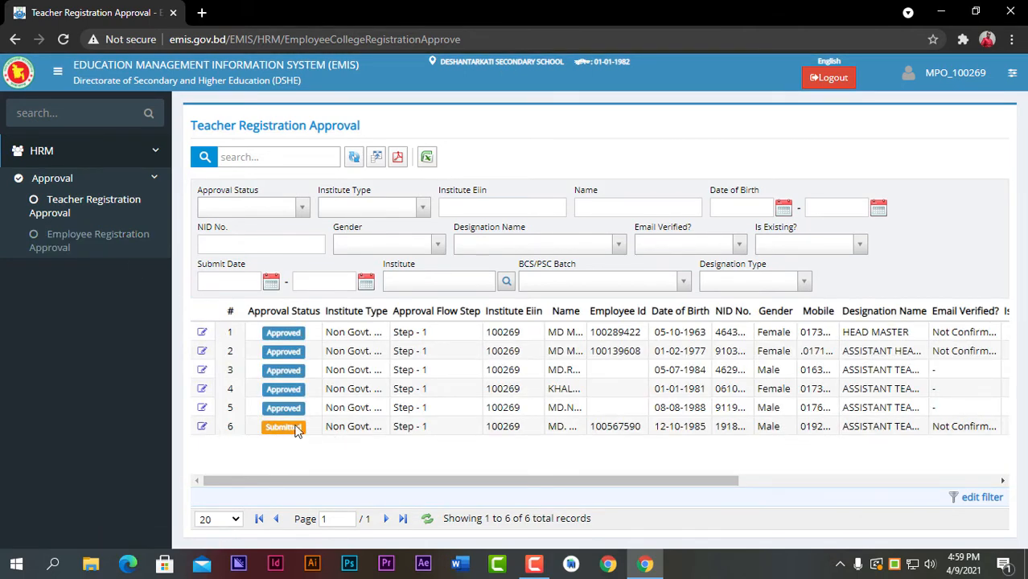
left_click(202, 428)
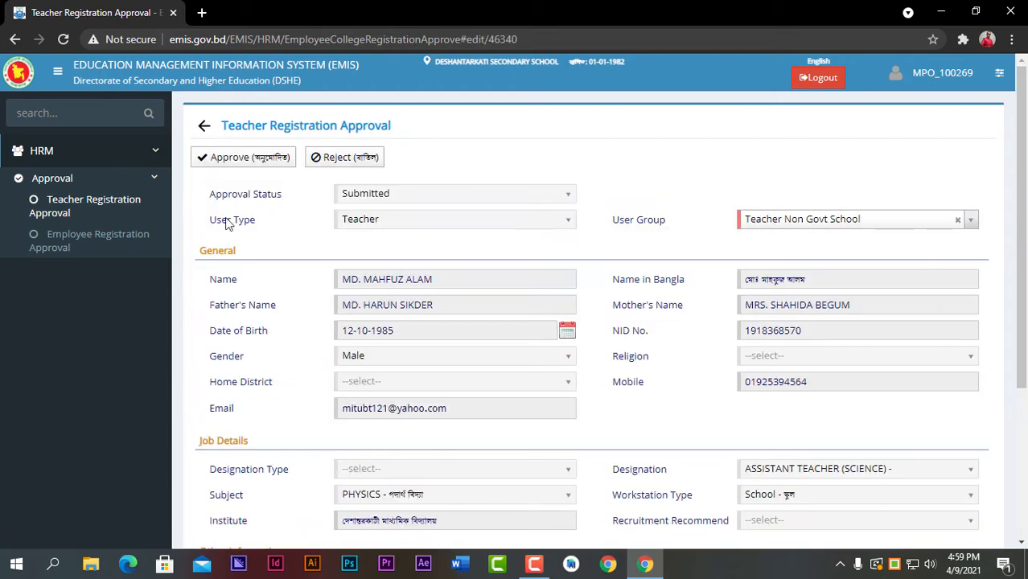
Leave the teacher's registration record, declining to save the pending changes, and return to the module dashboard.
left_click(203, 126)
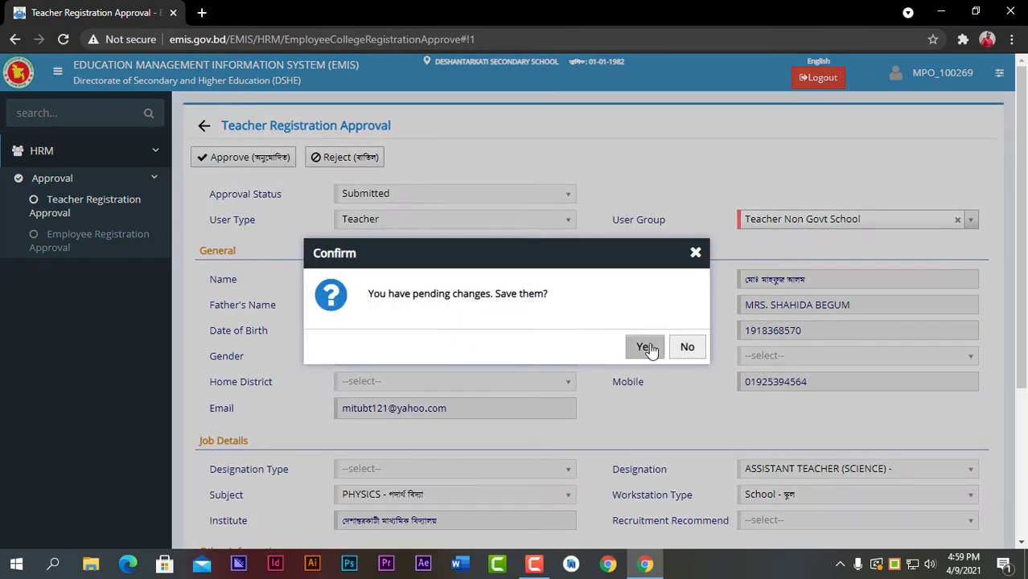
left_click(648, 346)
left_click(204, 126)
left_click(685, 346)
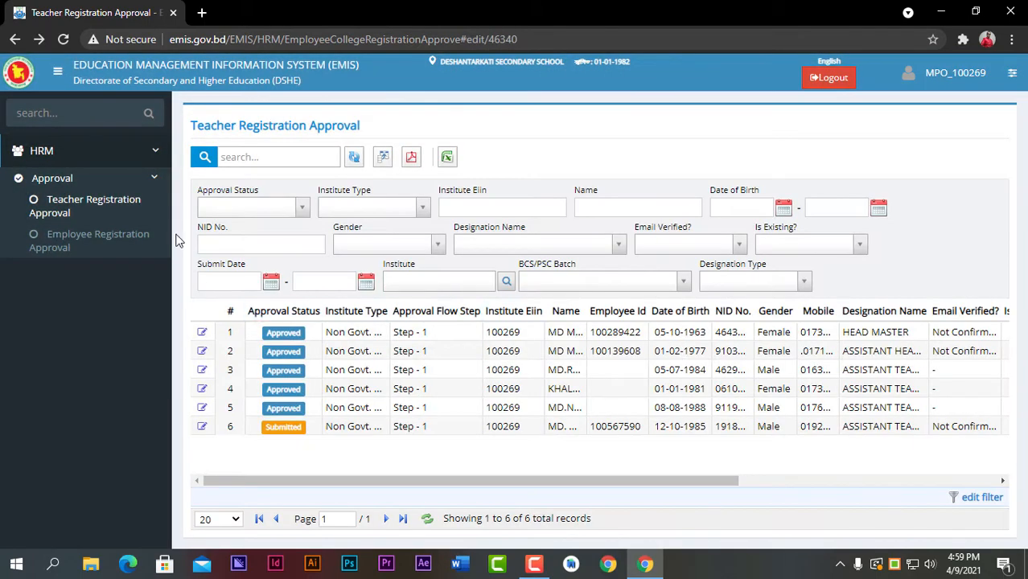
left_click(12, 40)
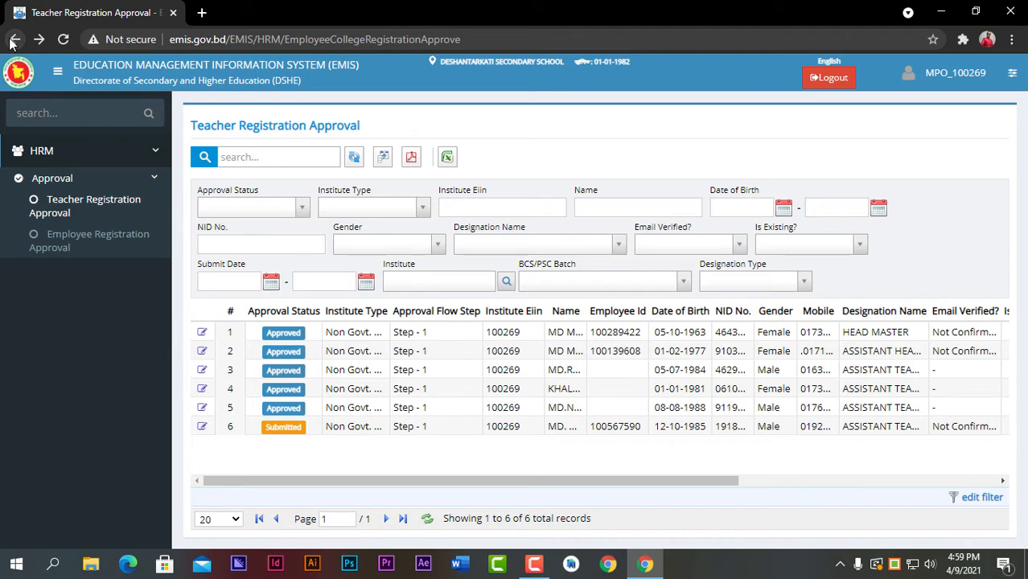
left_click(12, 40)
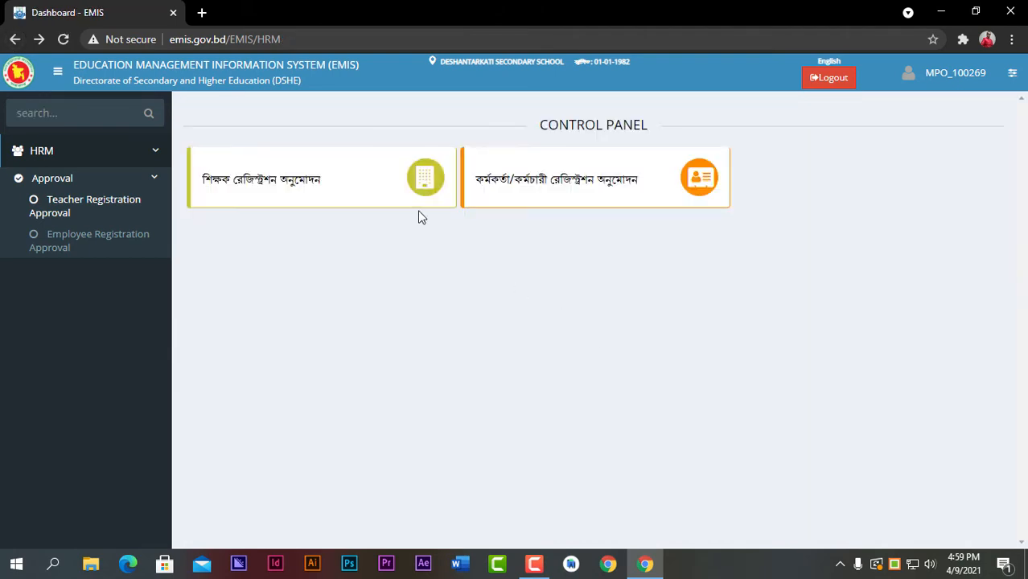
left_click(12, 41)
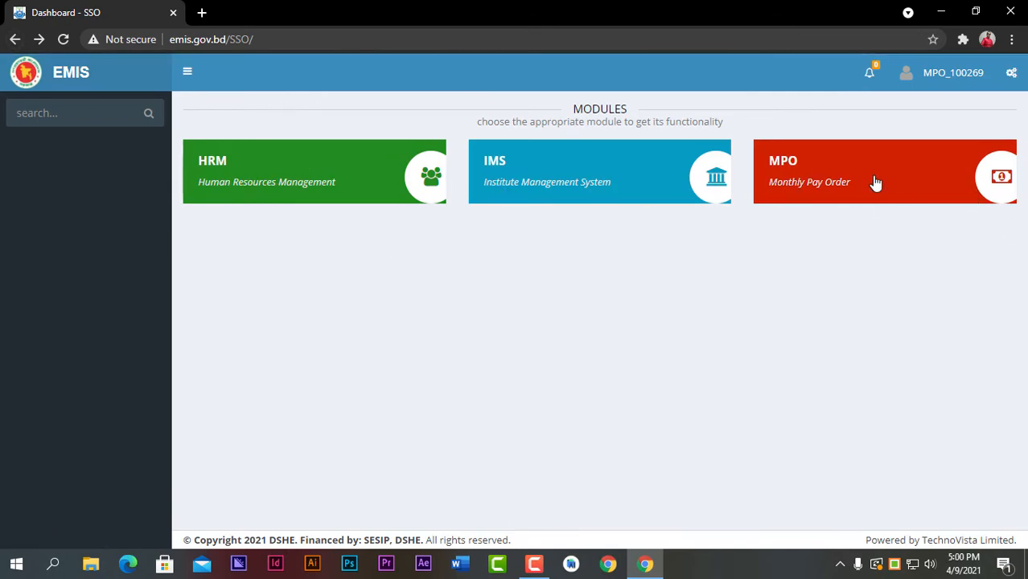
Start a New MPO application in the MPO module and select the first assistant teacher in the employee list as the applicant.
left_click(845, 181)
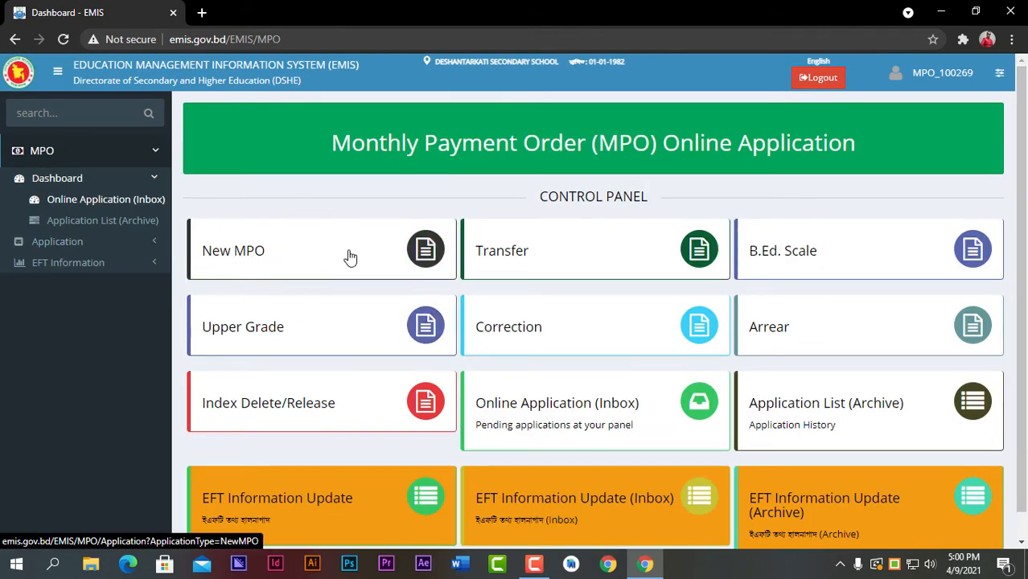
left_click(267, 254)
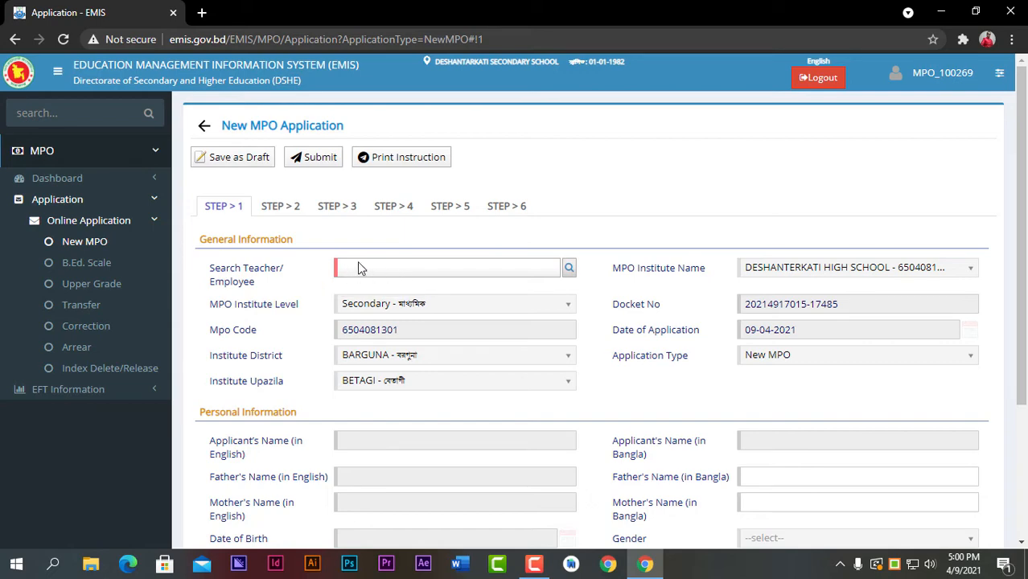
left_click(552, 267)
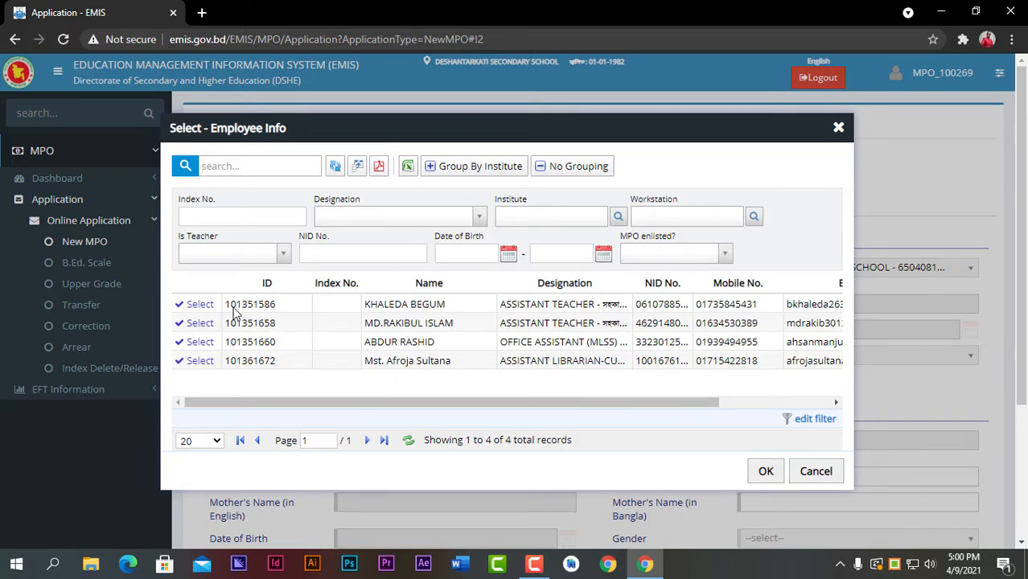
left_click(207, 306)
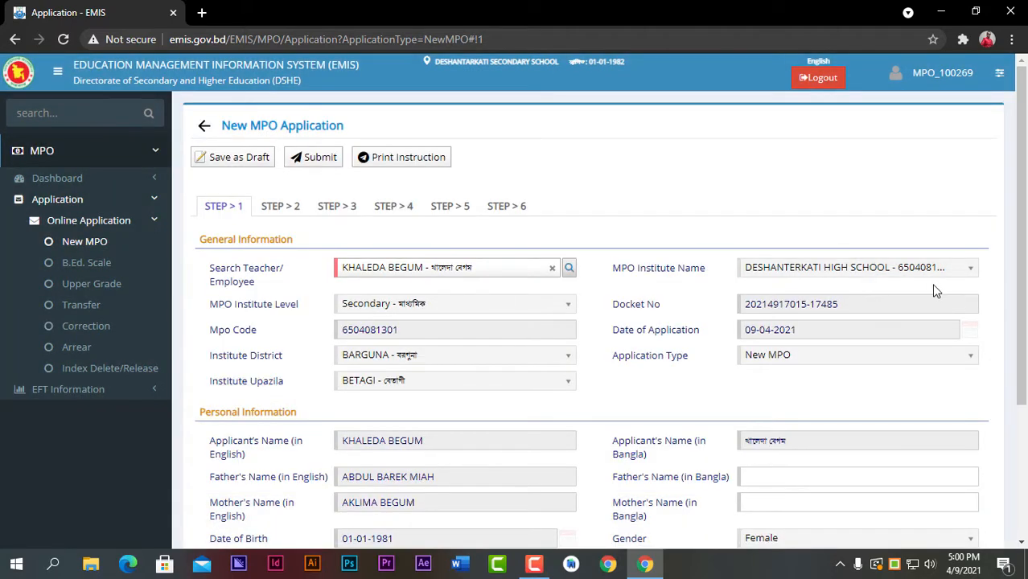
Review Step 1 of the New MPO application, examining the general information and the personal details, including the Bangla name fields.
scroll(762, 315, "down", 3)
scroll(773, 317, "up", 3)
scroll(400, 296, "down", 3)
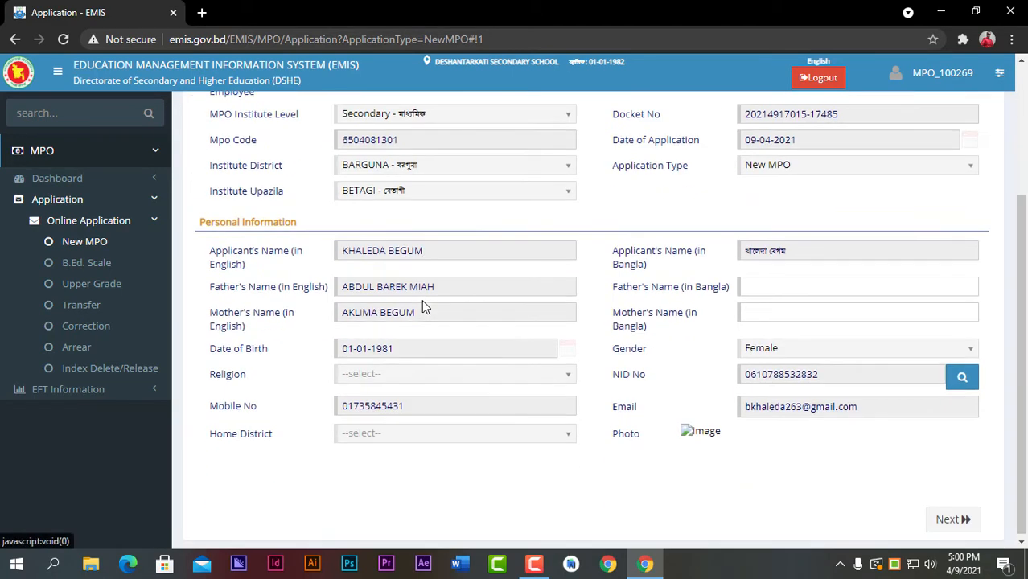
scroll(390, 342, "up", 2)
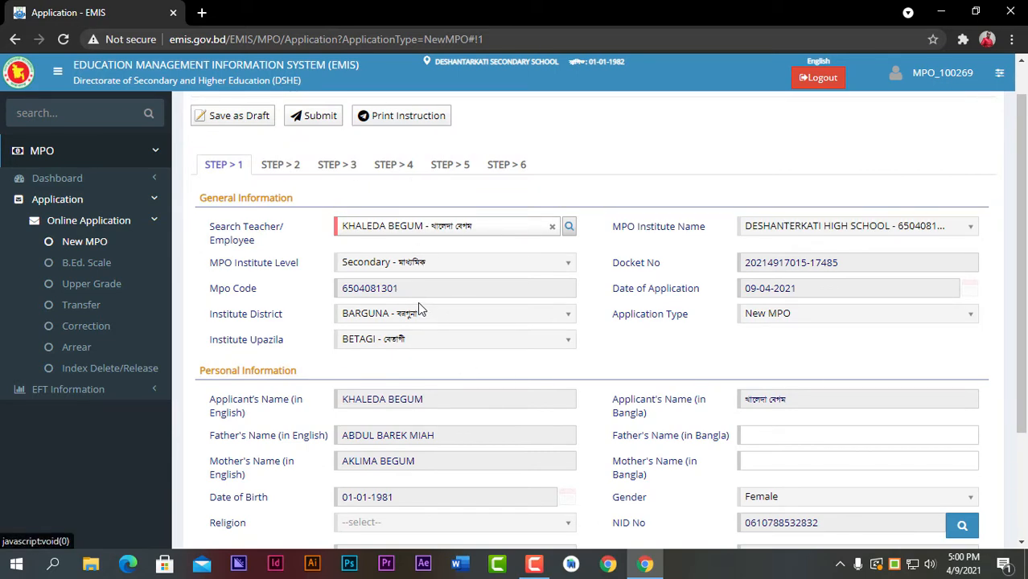
scroll(539, 327, "down", 2)
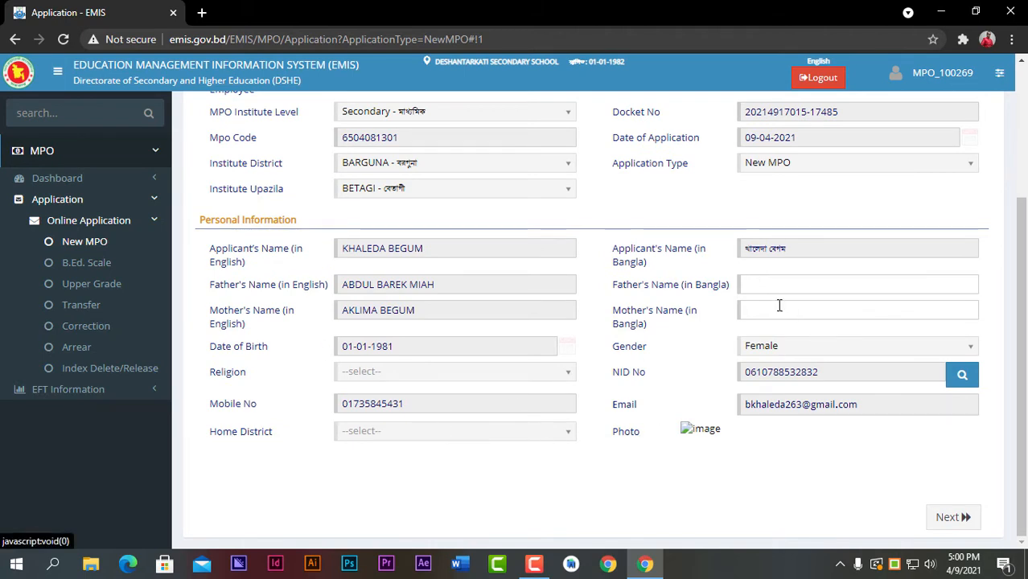
left_click(797, 284)
left_click(801, 309)
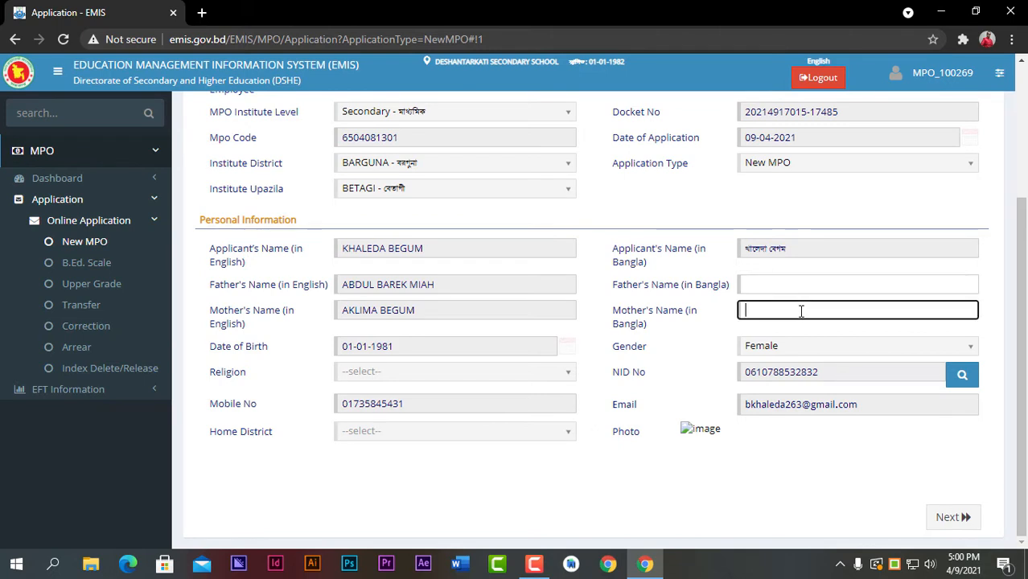
left_click_drag(798, 248, 739, 249)
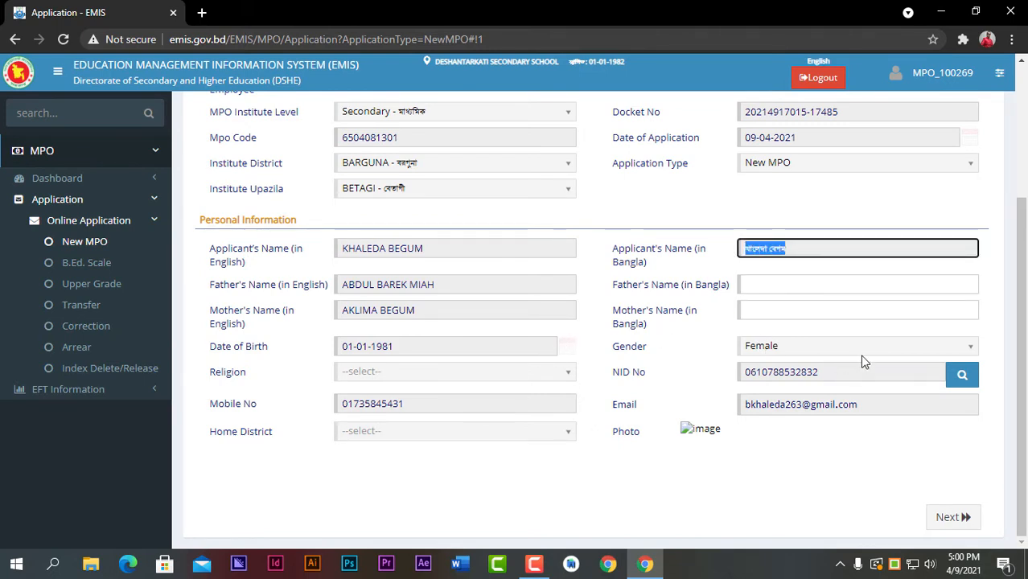
scroll(252, 354, "up", 3)
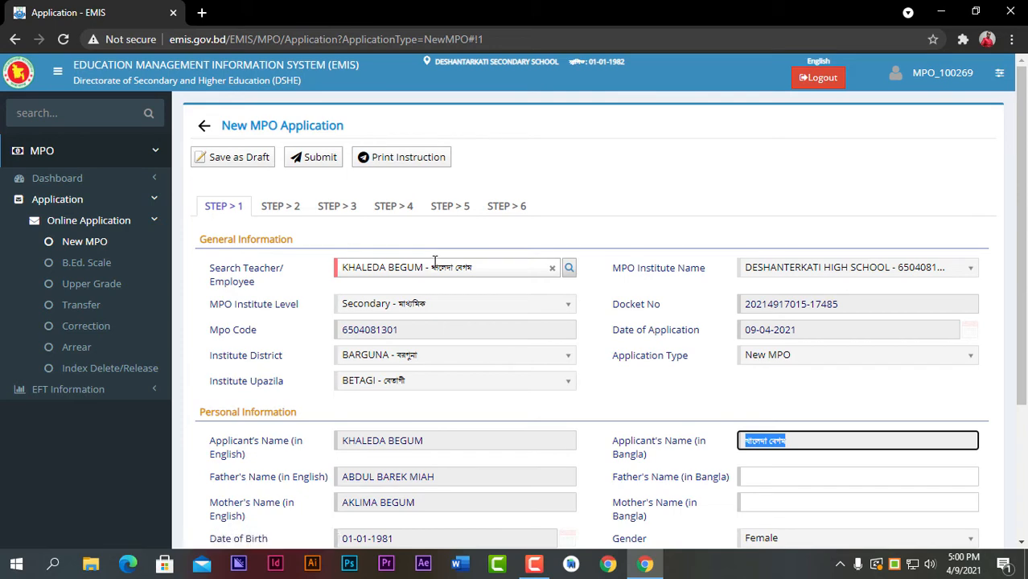
scroll(434, 261, "down", 3)
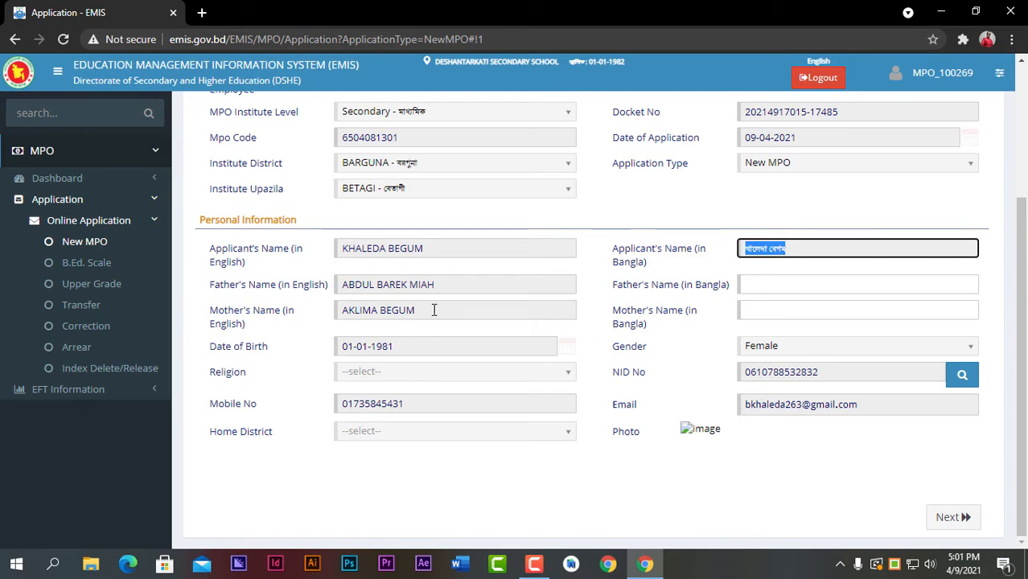
left_click_drag(433, 310, 340, 311)
scroll(499, 370, "up", 2)
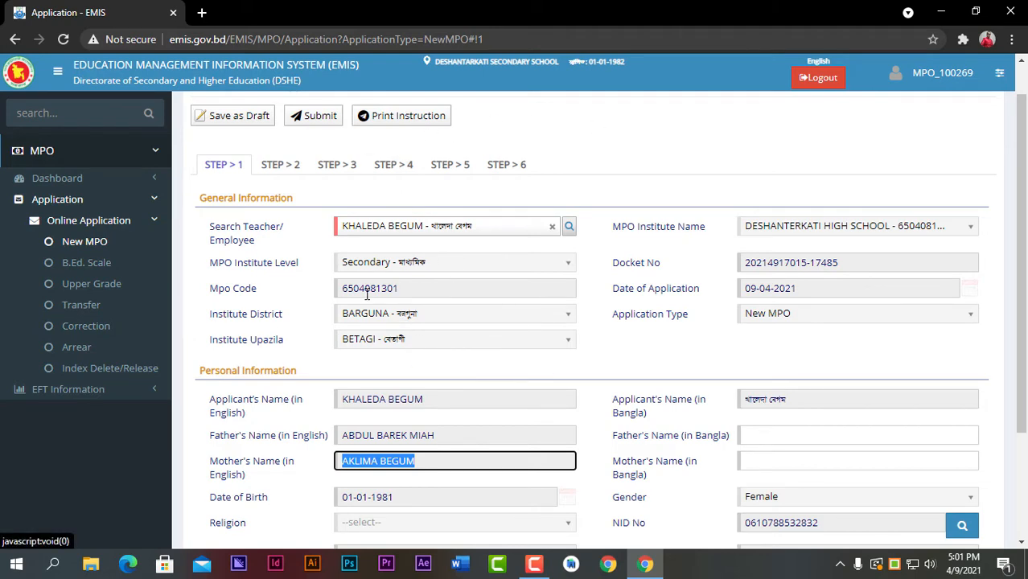
Set NTRCA Passed to Yes in Step 2 of the application and view the Roll No suggestions without choosing one.
left_click(280, 165)
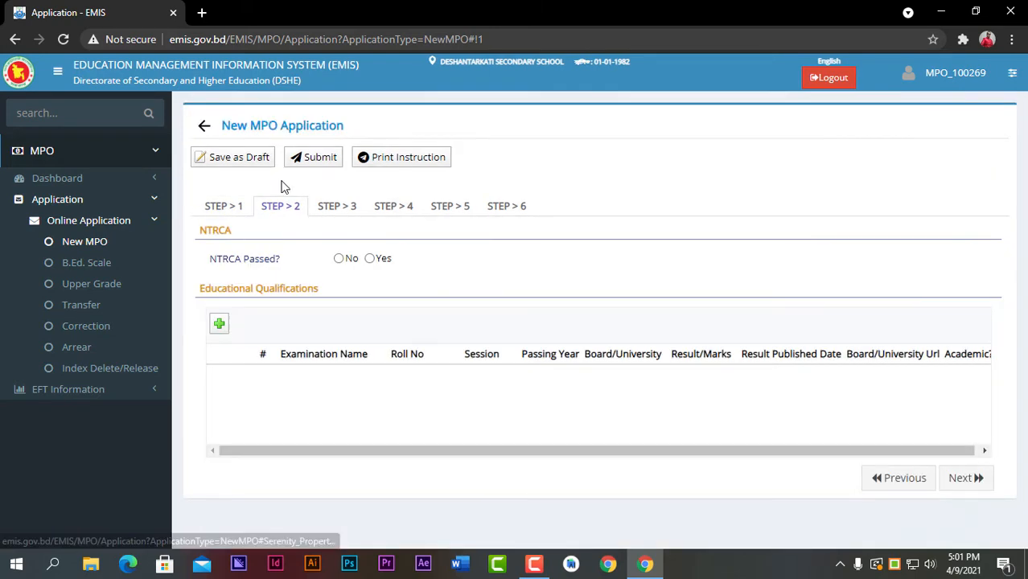
left_click(370, 259)
left_click(366, 287)
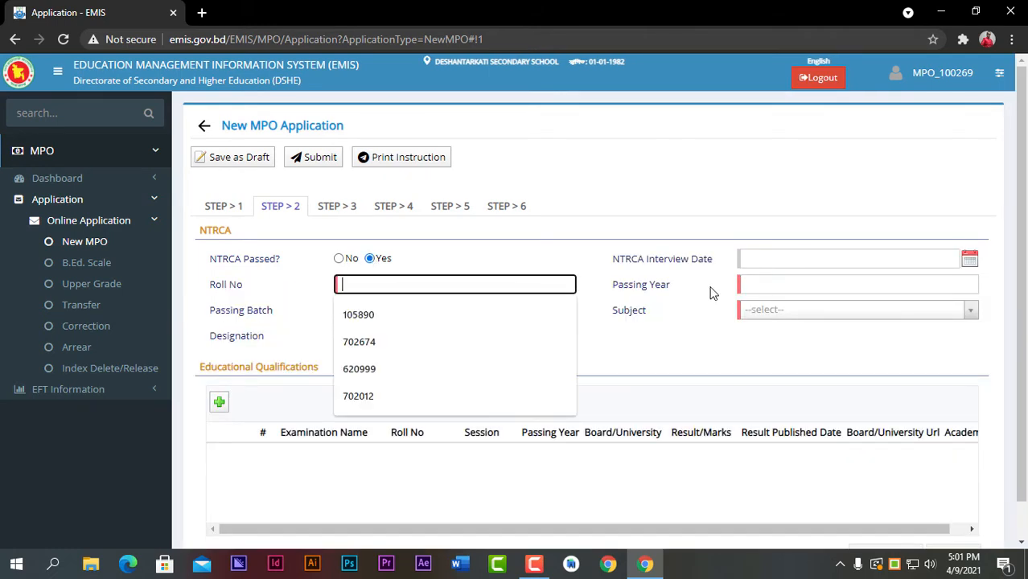
left_click(246, 384)
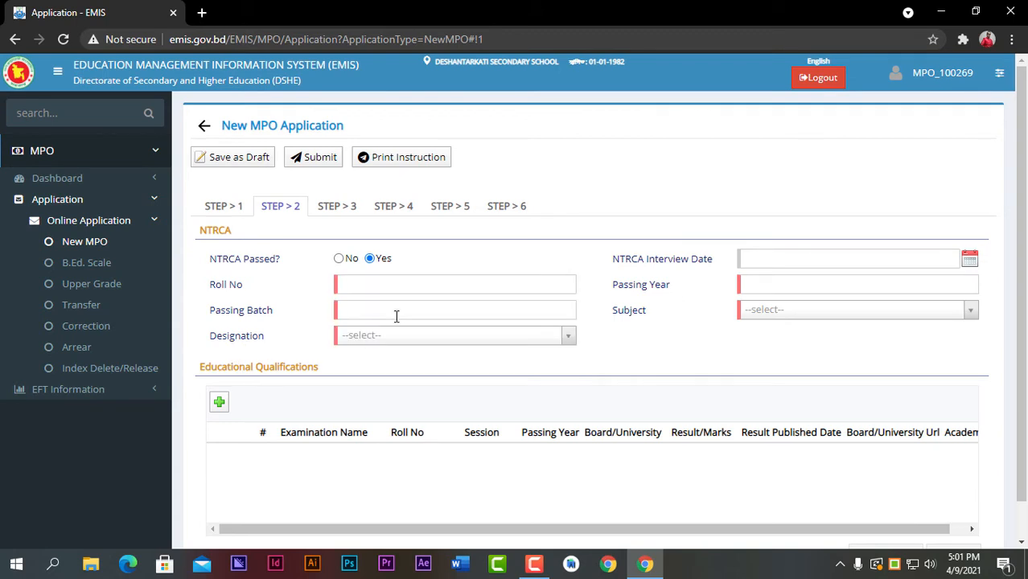
Browse the NTRCA Designation options without choosing one and open the NTRCA Interview Date calendar.
left_click(433, 338)
scroll(474, 494, "down", 1)
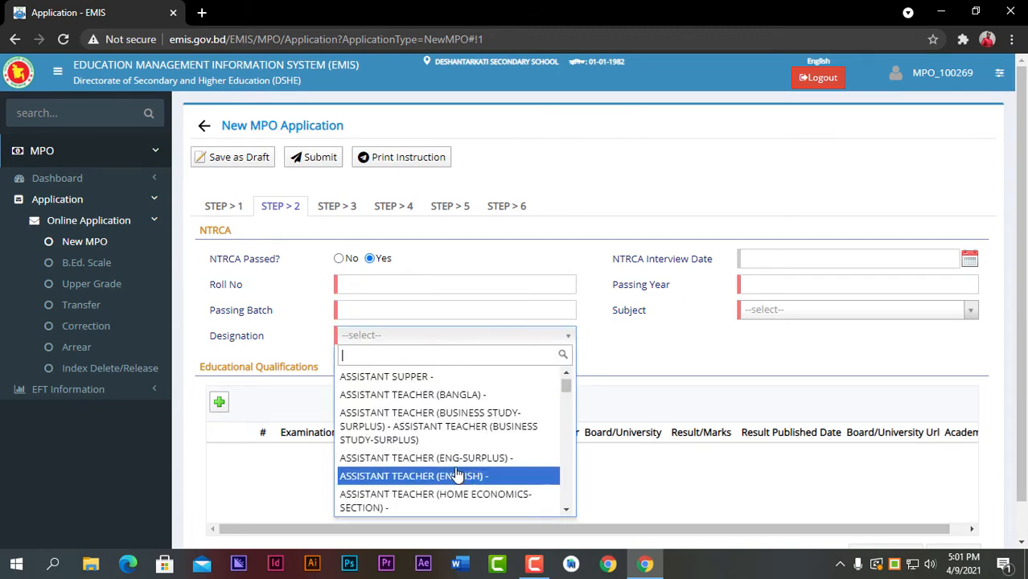
scroll(455, 475, "down", 3)
scroll(450, 451, "down", 2)
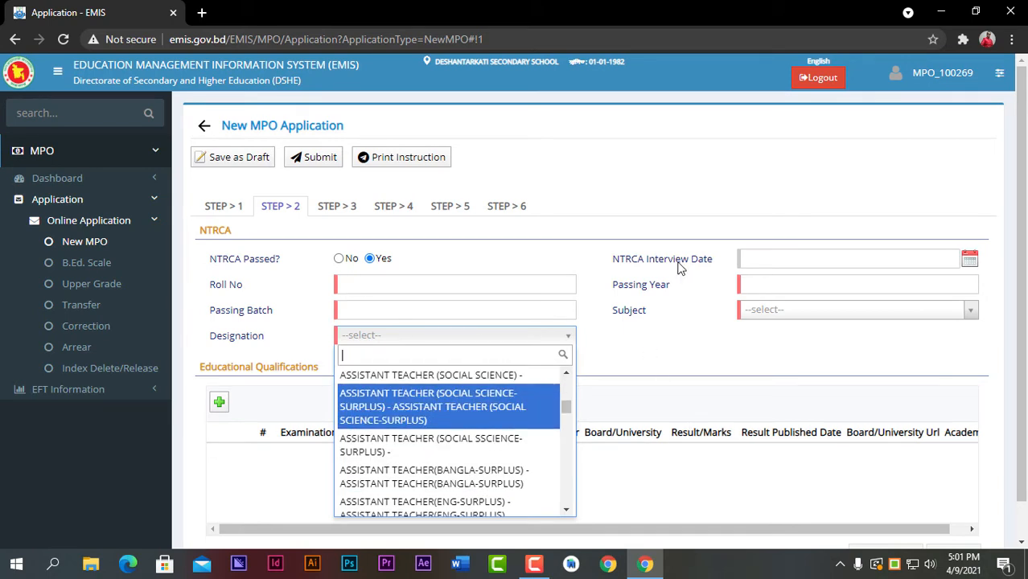
left_click(809, 252)
left_click(792, 255)
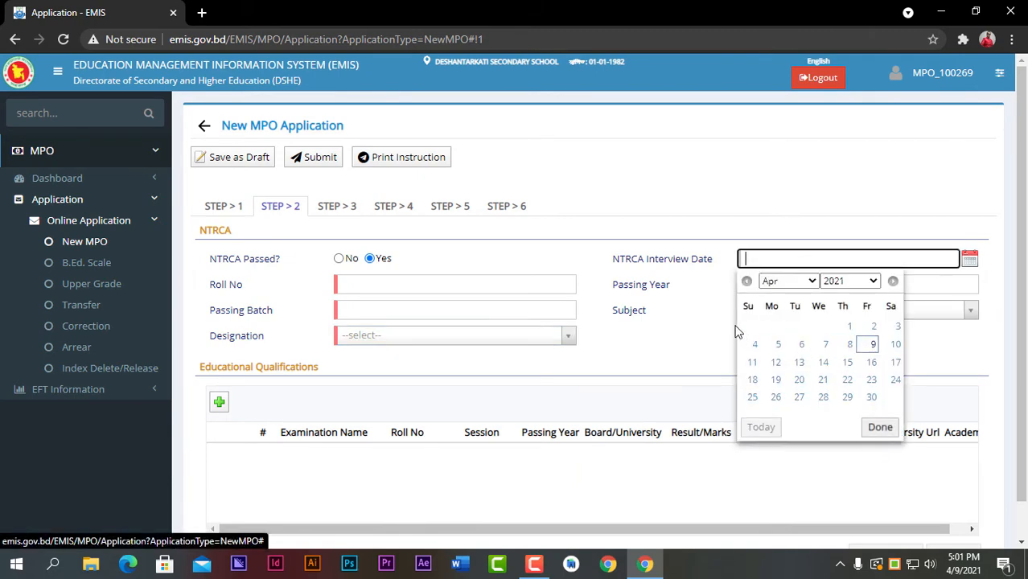
Close the NTRCA Interview Date calendar without picking a date and browse the NTRCA Subject options without choosing one.
left_click(676, 338)
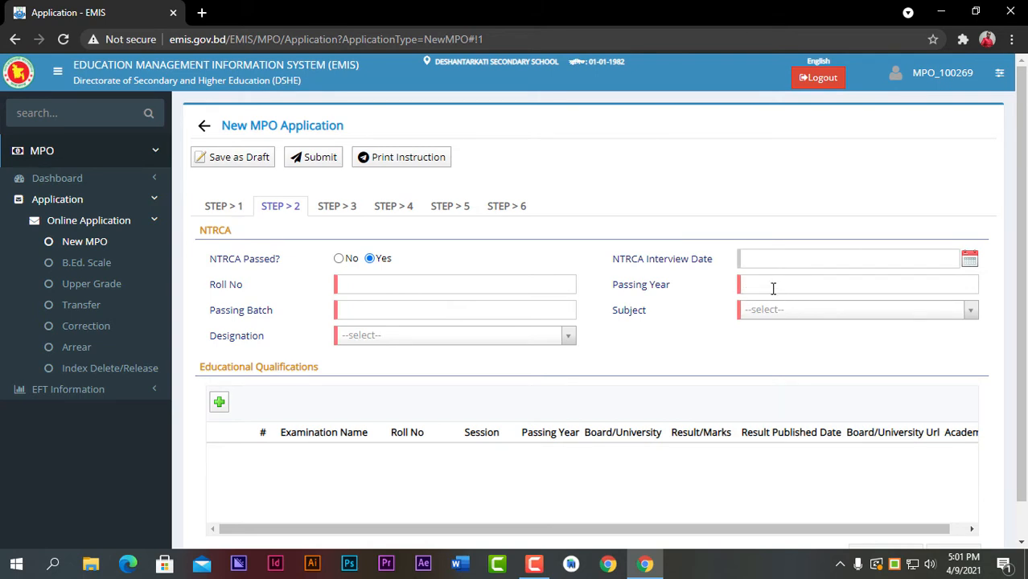
left_click(782, 312)
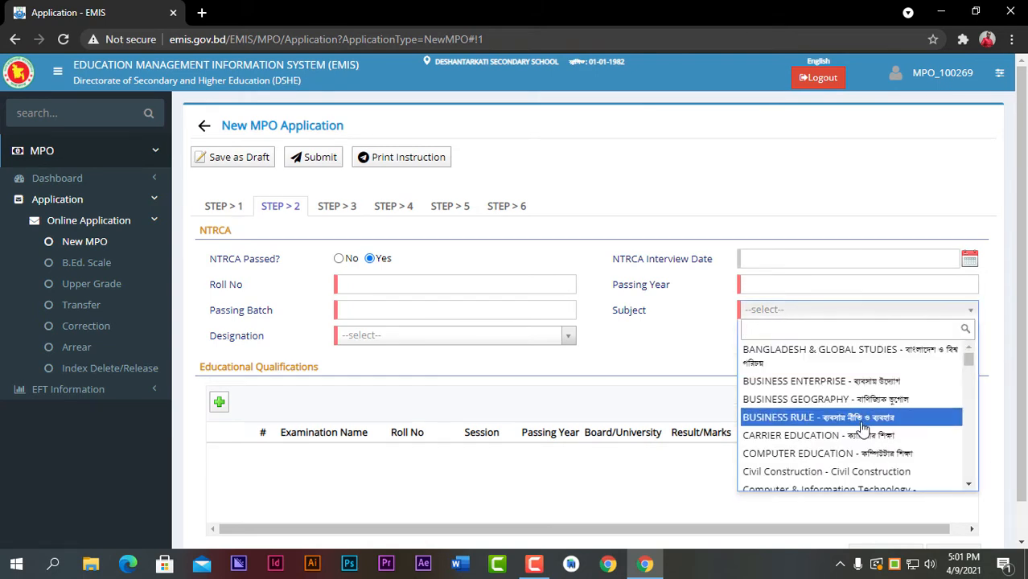
left_click(695, 362)
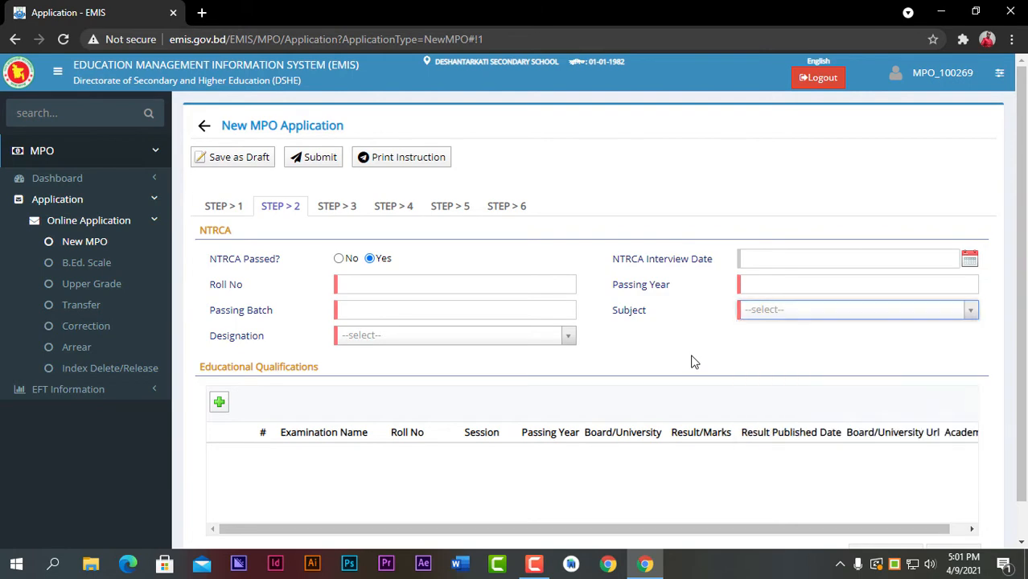
In Step 3 of the application, set Expected Designation to ASSISTANT TEACHER and Designation Status to Regular.
left_click(336, 210)
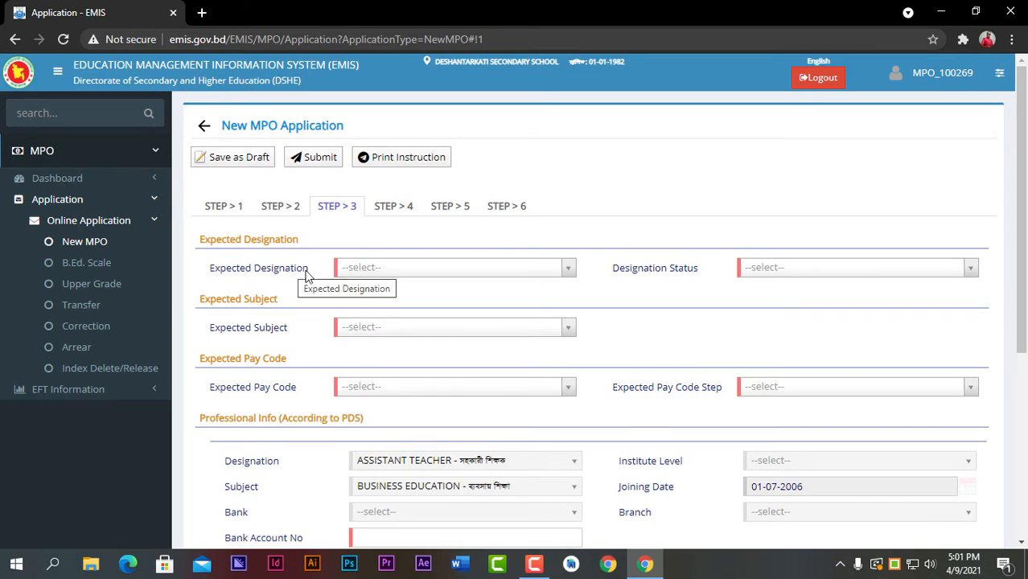
left_click(416, 276)
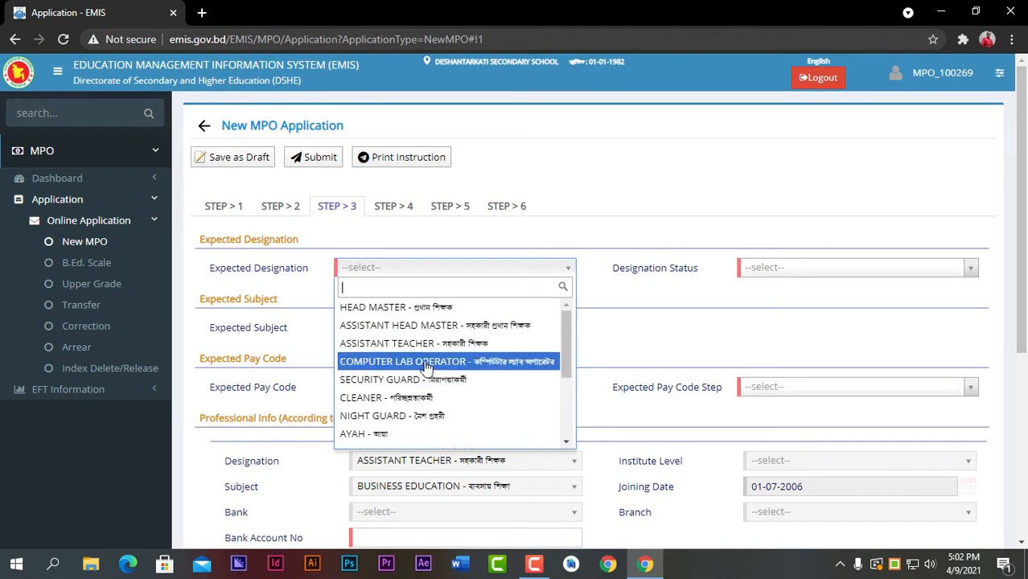
left_click(392, 344)
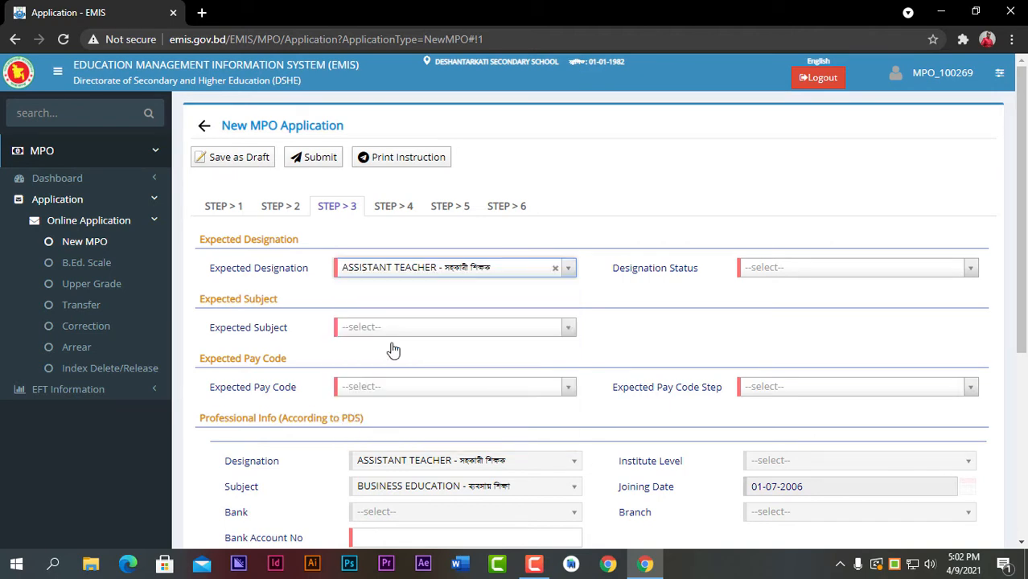
left_click(806, 274)
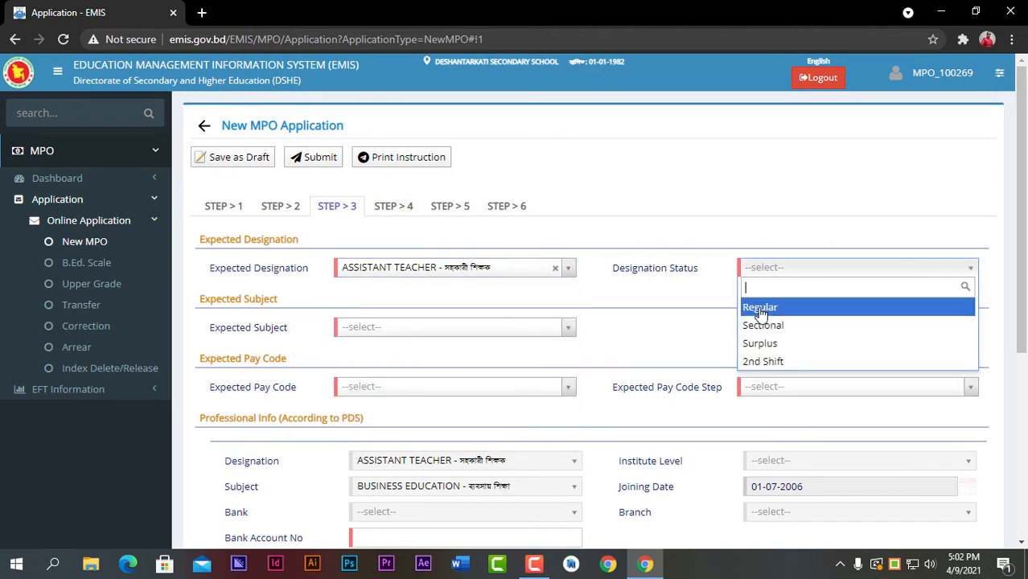
left_click(760, 310)
left_click(810, 272)
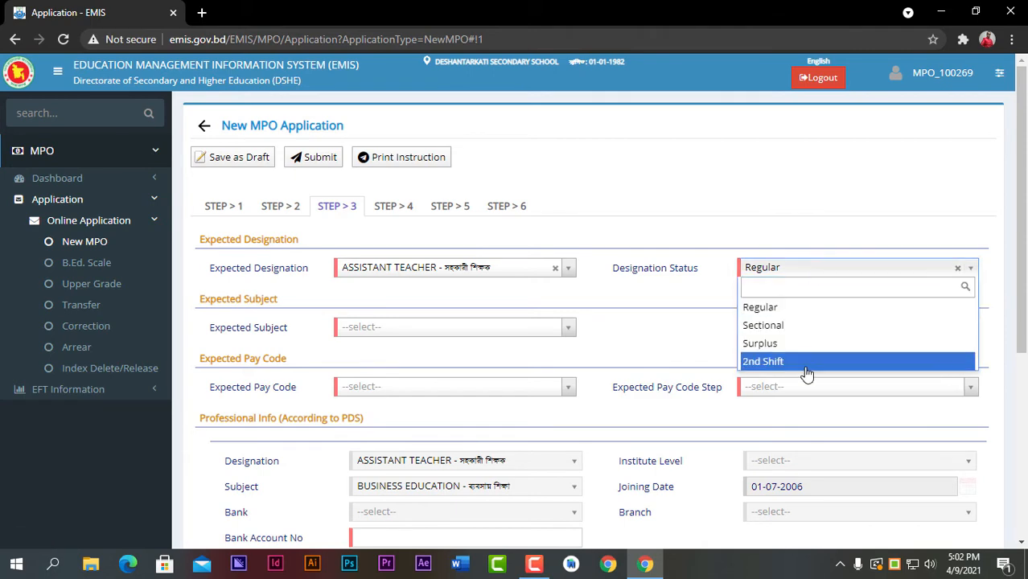
left_click(711, 308)
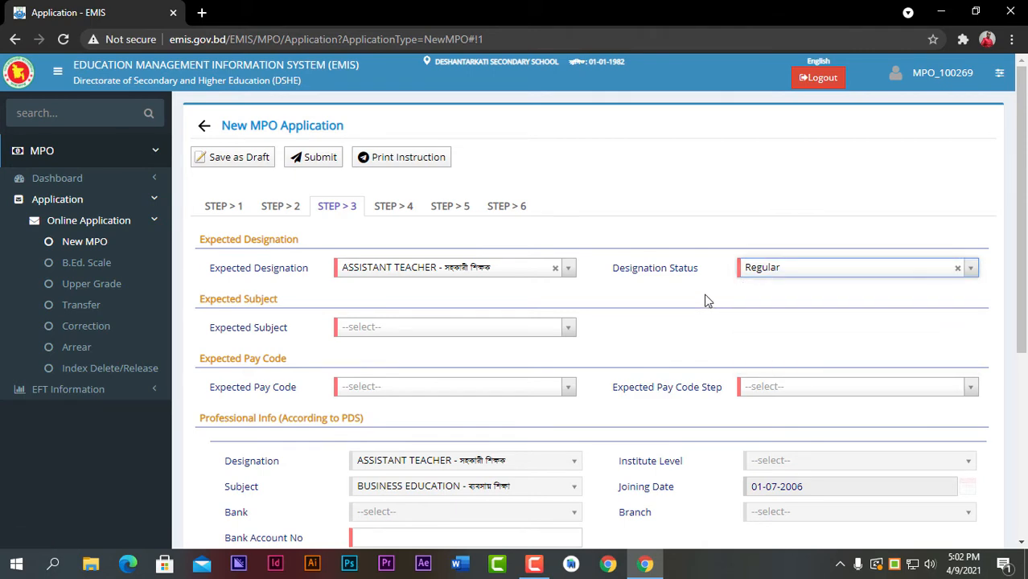
Set the Expected Subject in Step 3 to PHYSICS.
scroll(418, 194, "down", 2)
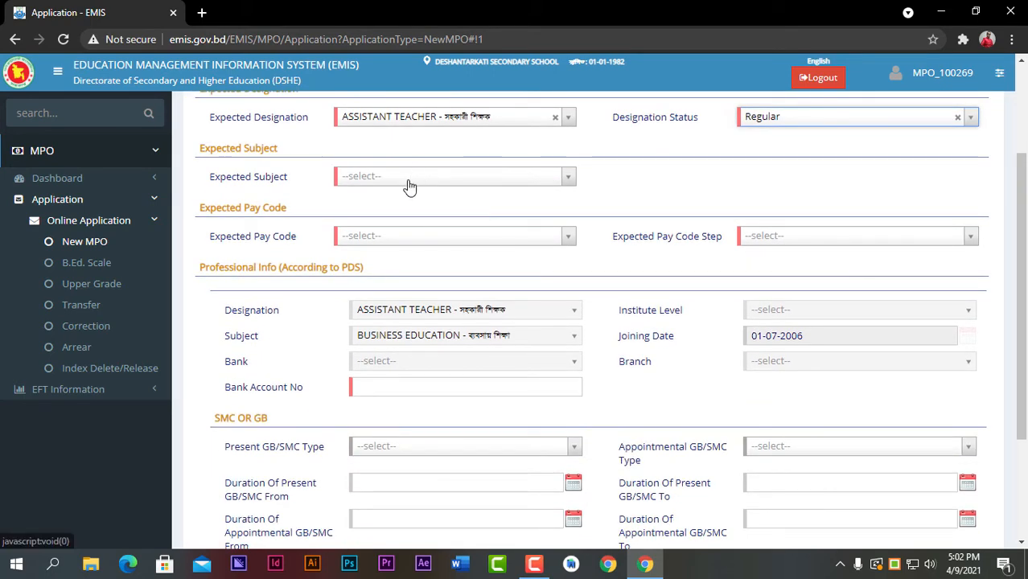
left_click(407, 179)
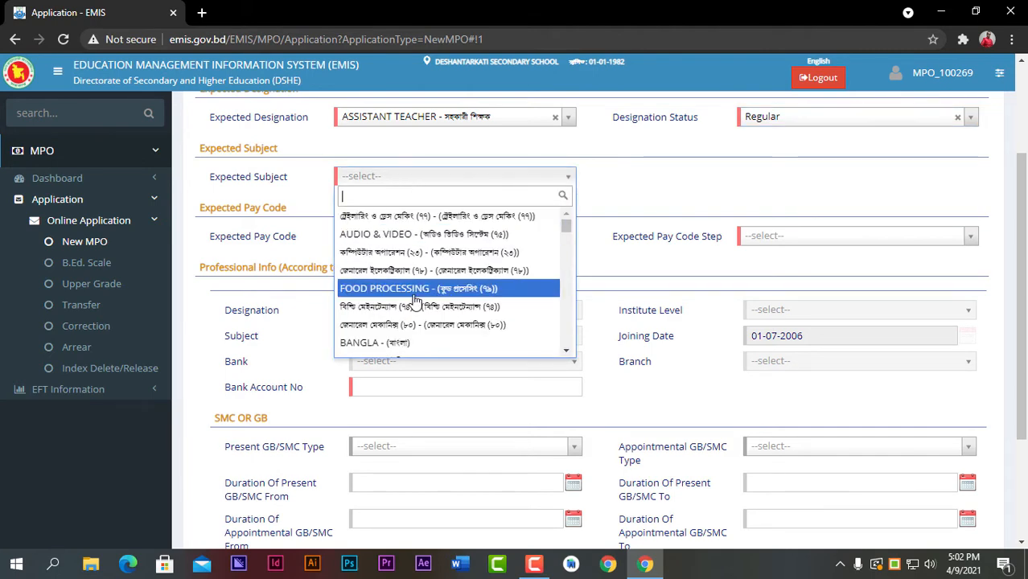
scroll(443, 299, "down", 3)
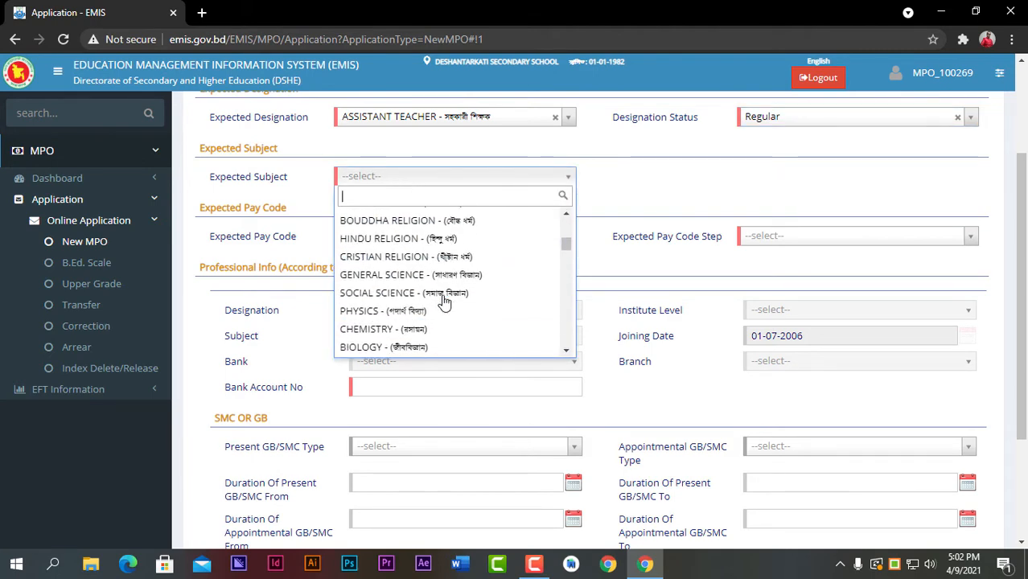
scroll(435, 299, "down", 3)
scroll(435, 299, "up", 2)
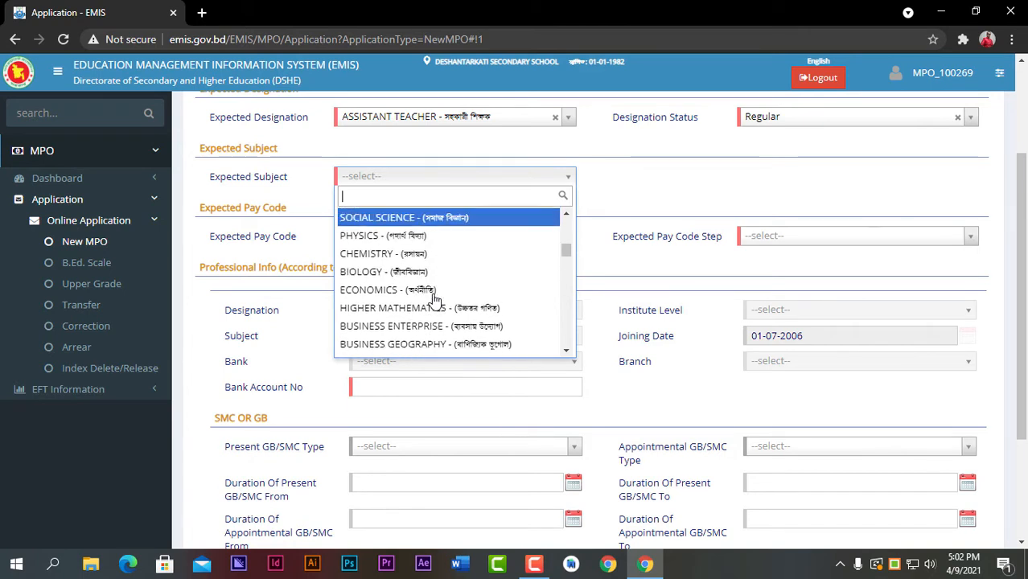
scroll(427, 300, "up", 2)
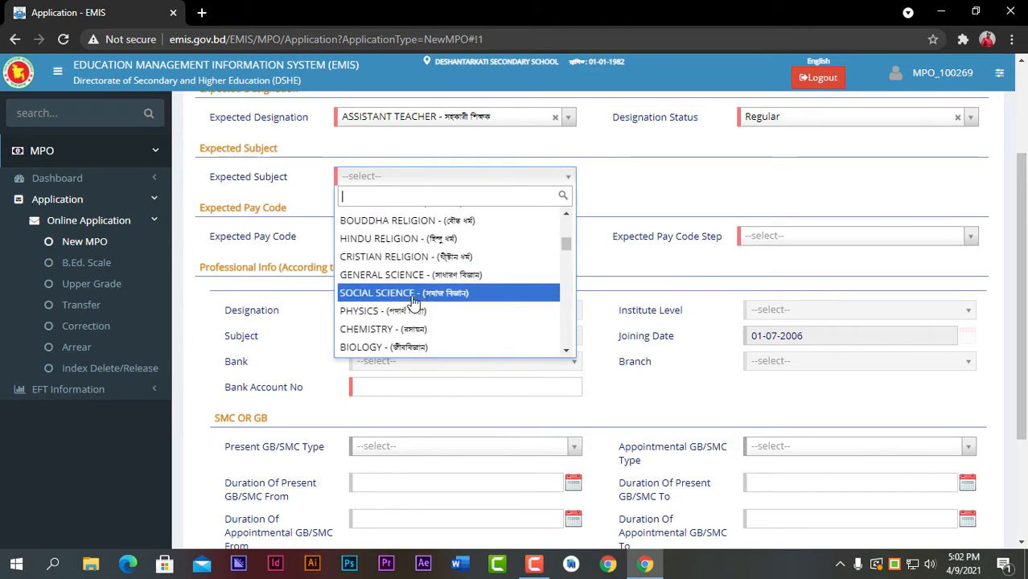
left_click(407, 312)
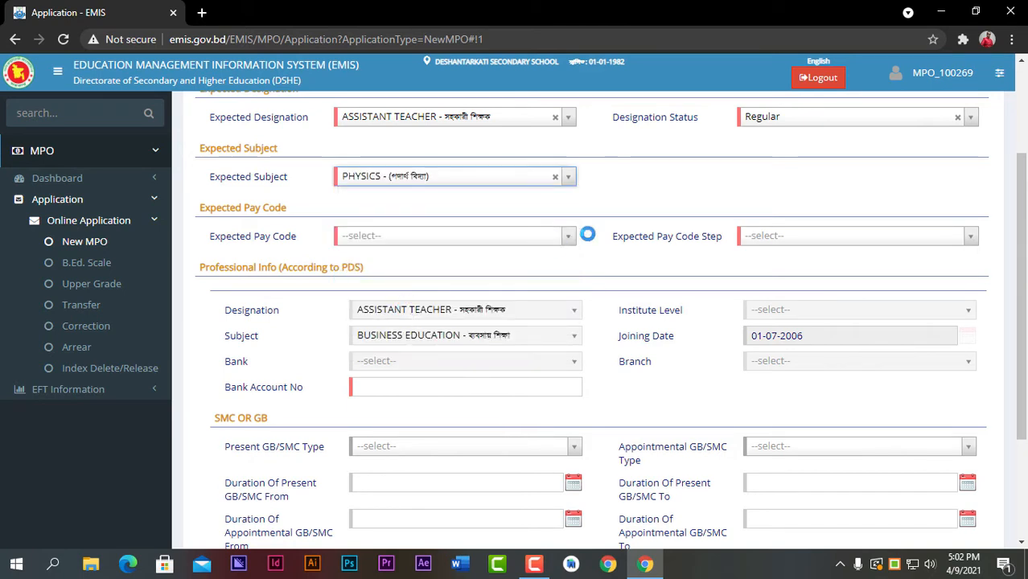
Set the Expected Pay Code in Step 3 to Pay Code 10.
left_click(404, 235)
scroll(393, 333, "down", 2)
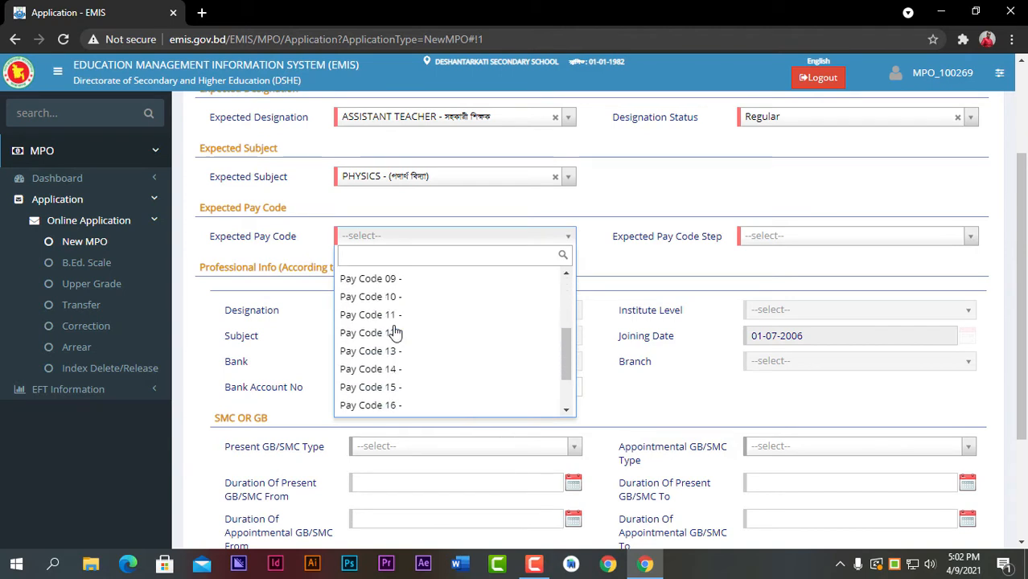
left_click(345, 293)
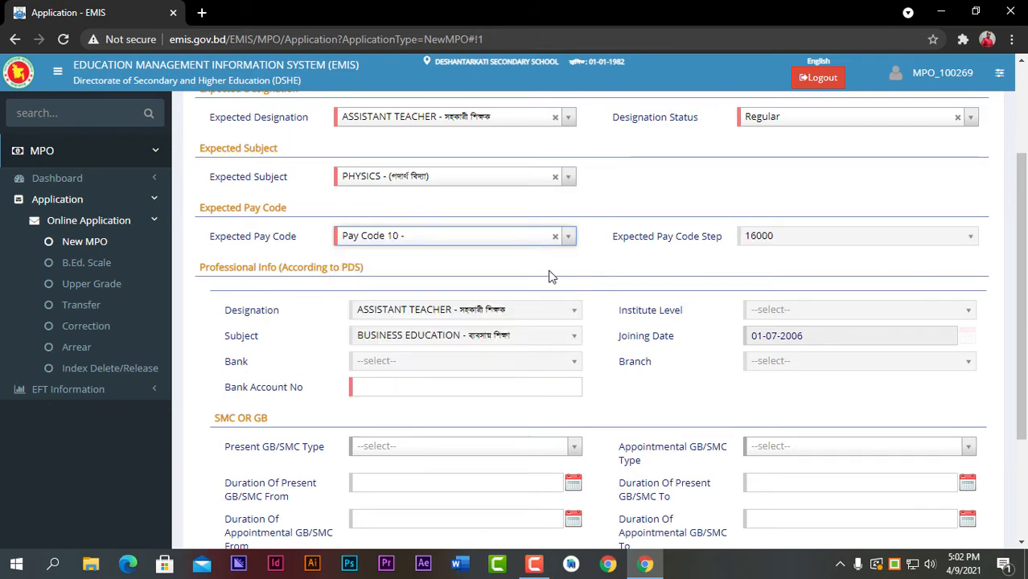
Compare the Professional Info (According to PDS) section with the expected designation, subject and pay code entries in Step 3.
scroll(539, 296, "down", 2)
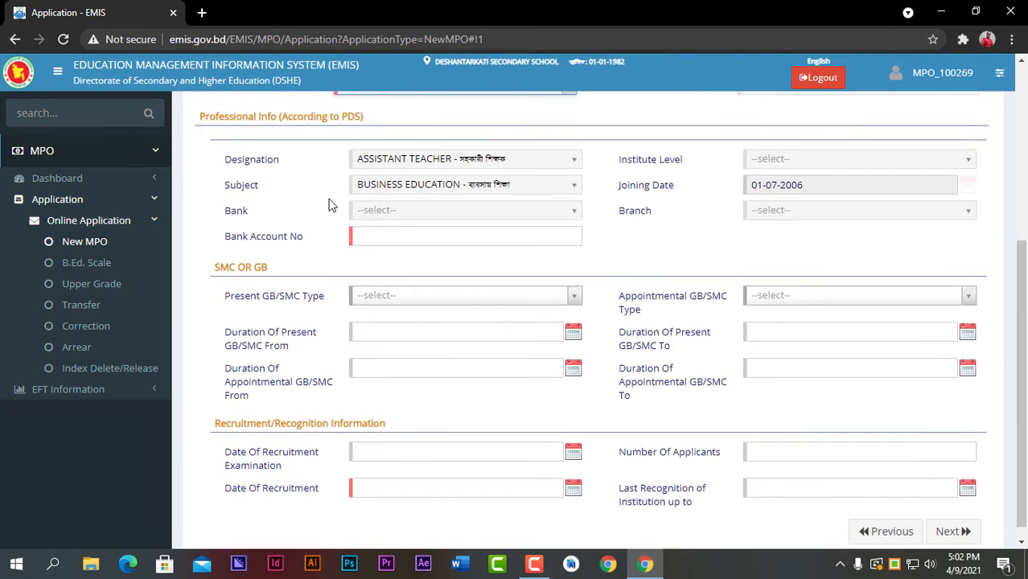
scroll(389, 236, "up", 1)
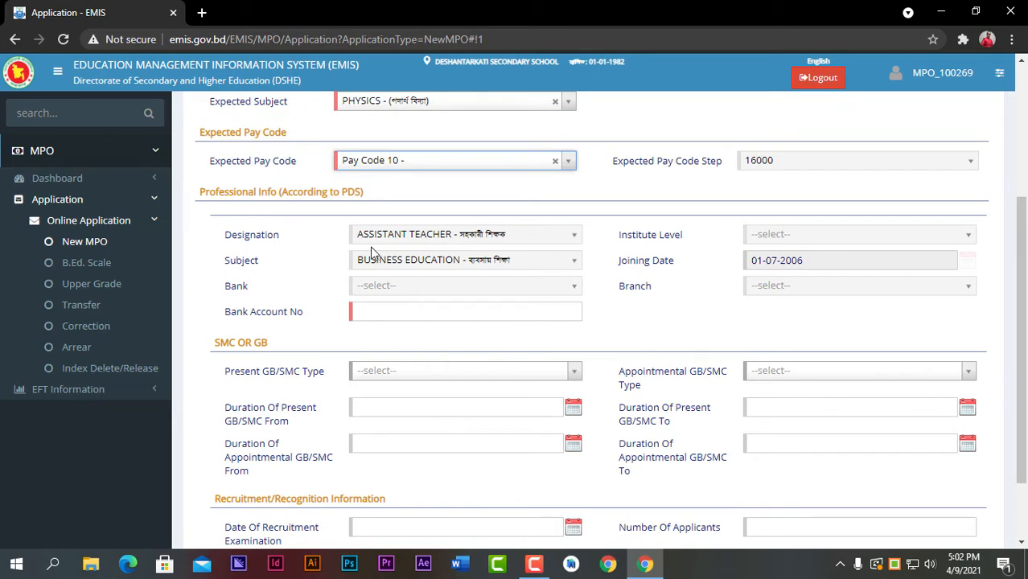
scroll(370, 249, "up", 1)
scroll(450, 289, "down", 1)
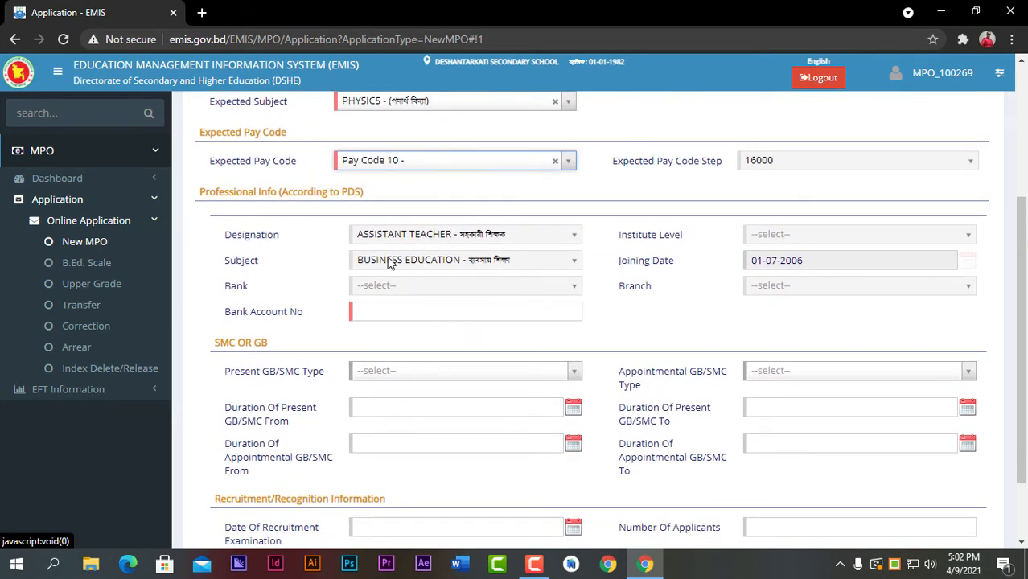
scroll(390, 259, "up", 2)
scroll(434, 265, "down", 2)
scroll(386, 256, "up", 3)
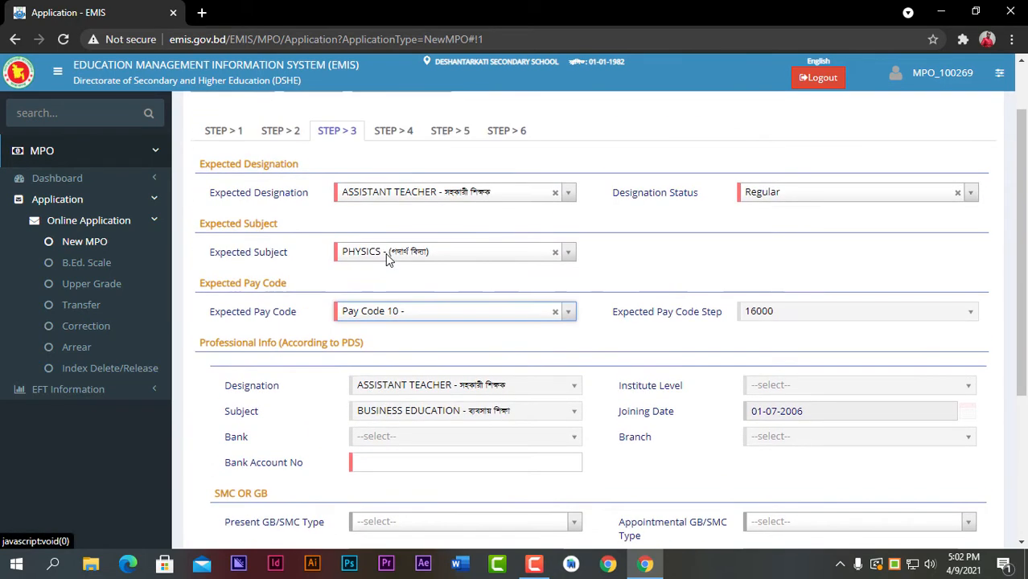
scroll(257, 267, "down", 3)
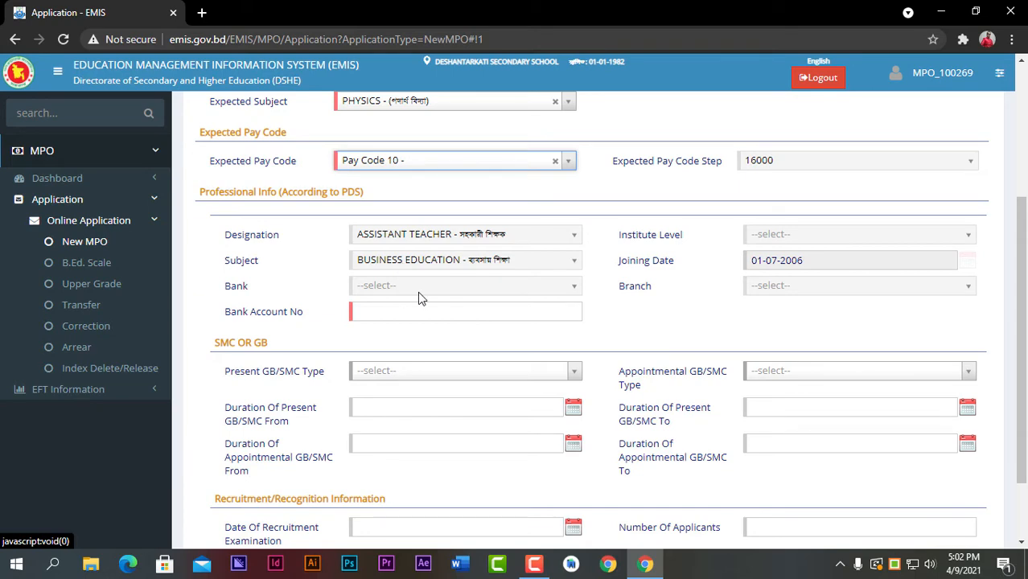
scroll(418, 296, "down", 1)
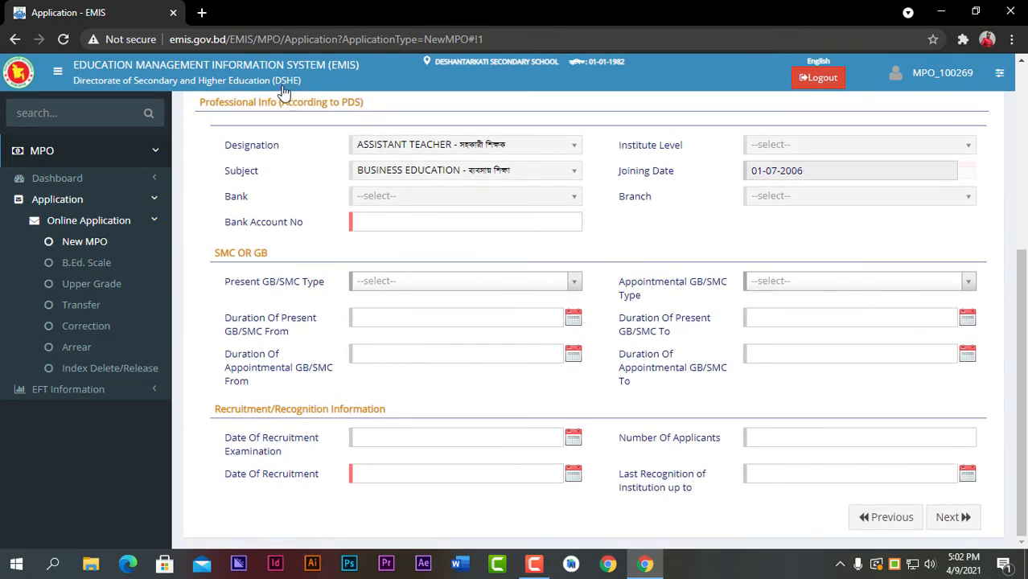
Highlight the SMC OR GB heading and browse the Present and Appointmental GB/SMC Type options without choosing any.
left_click_drag(295, 255, 222, 248)
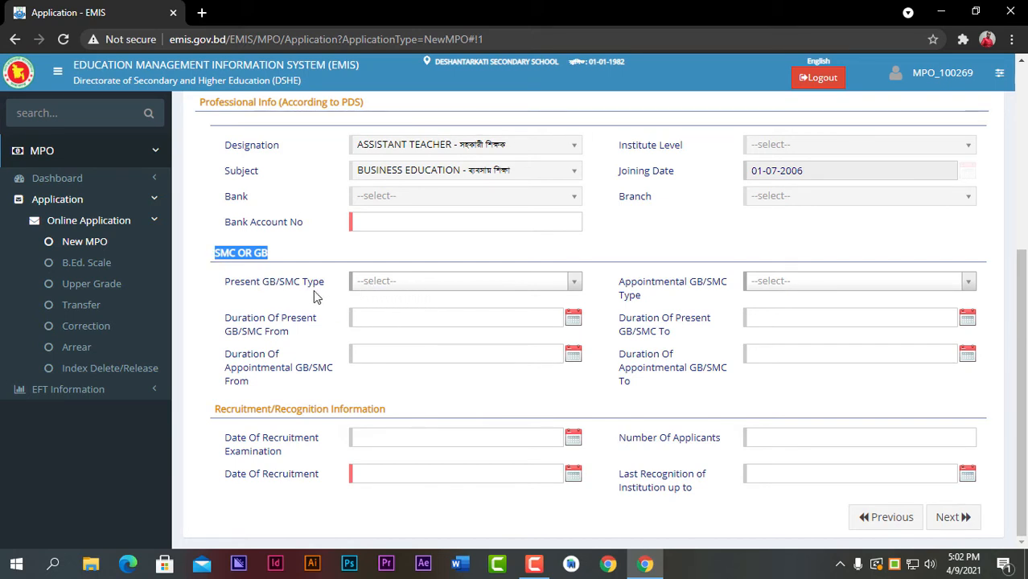
left_click(402, 286)
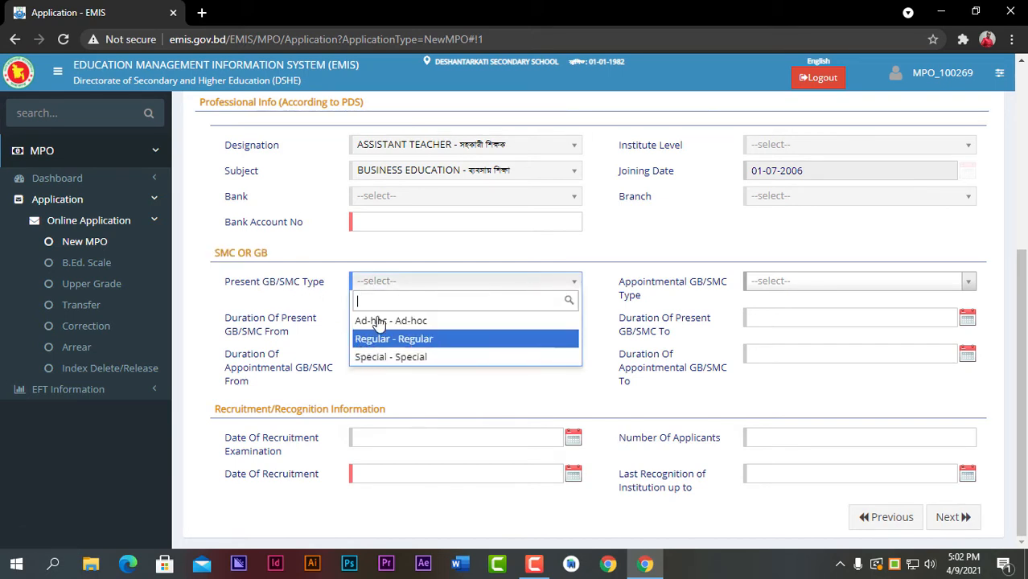
left_click(435, 256)
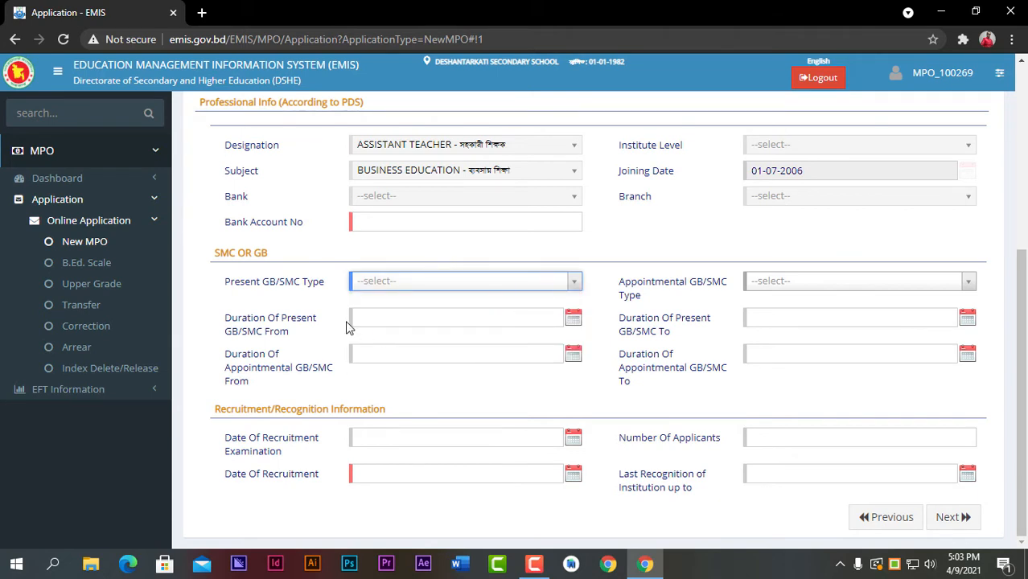
left_click(777, 288)
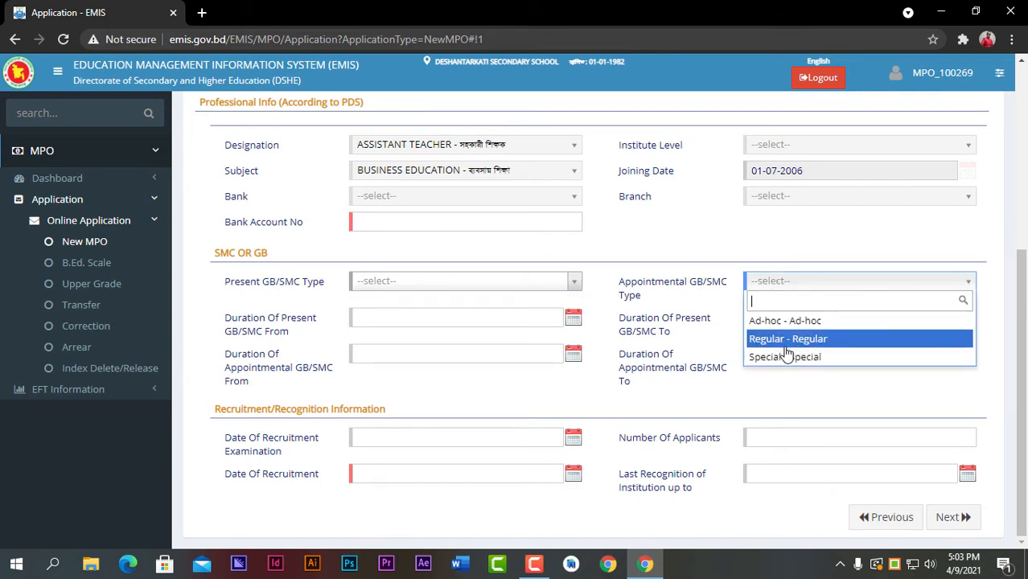
left_click(475, 392)
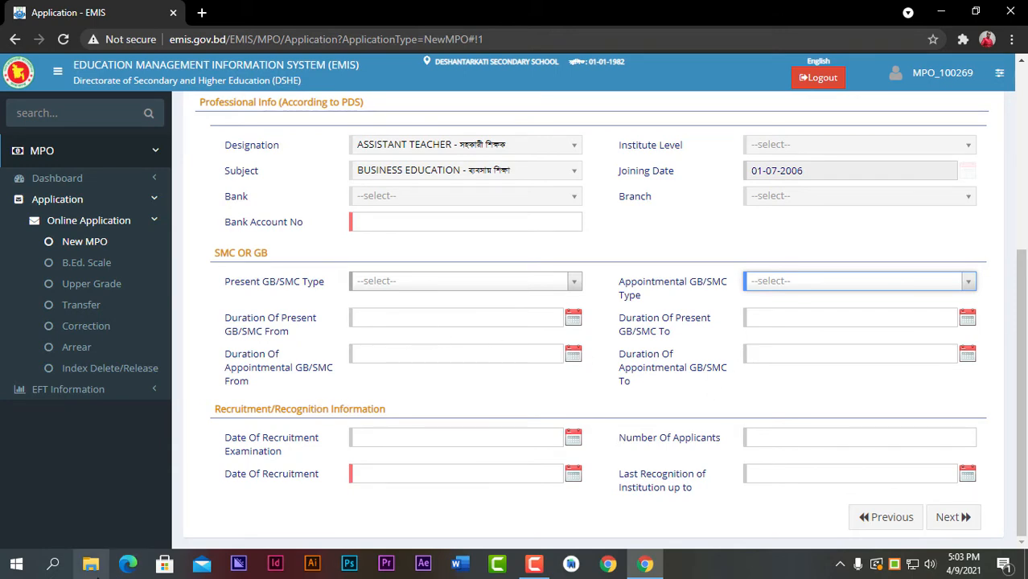
Switch to File Explorer, view the prepared PDF documents in the 3333 folder under Documents, and close the window.
left_click(94, 568)
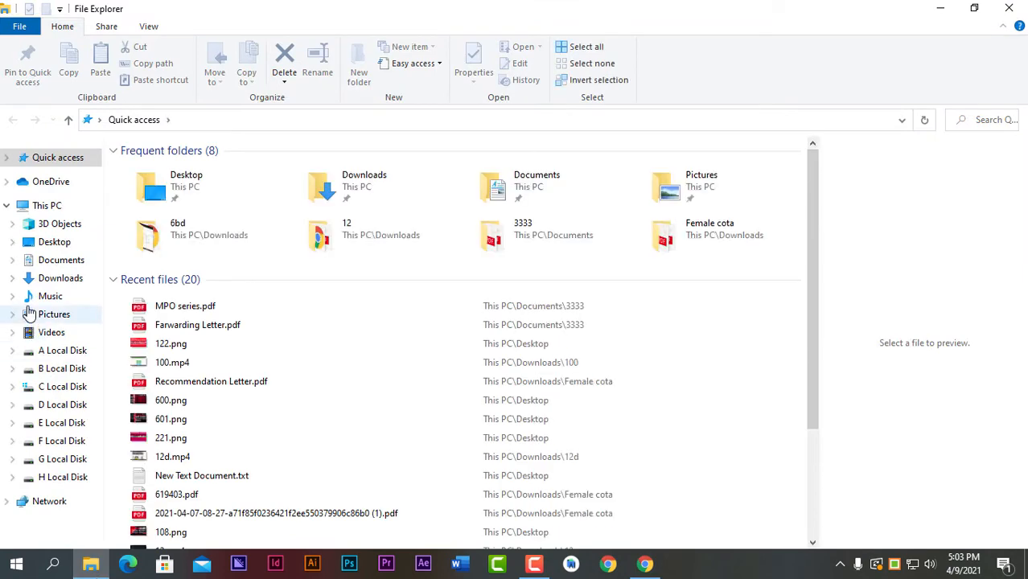
left_click(57, 267)
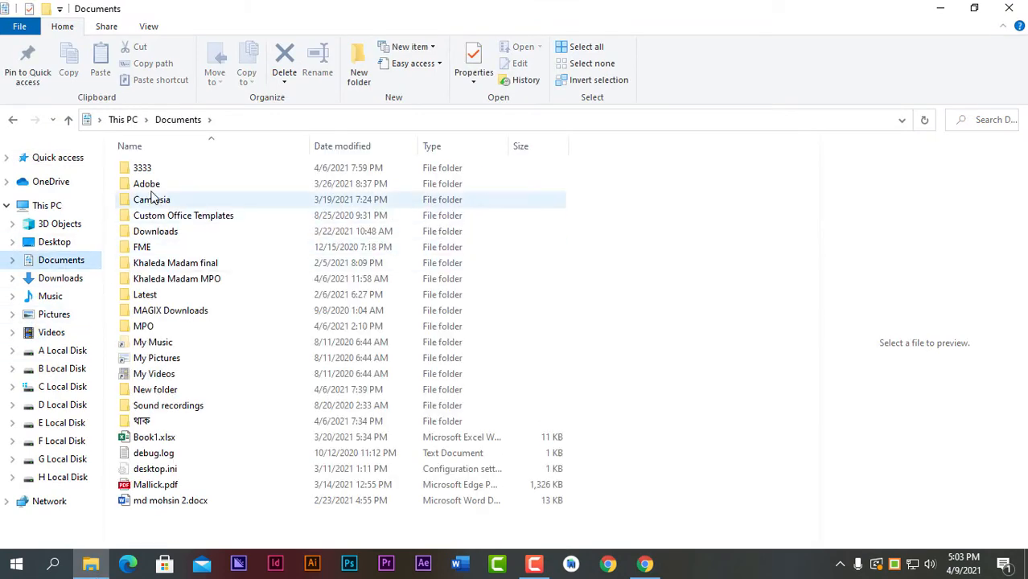
double_click(144, 176)
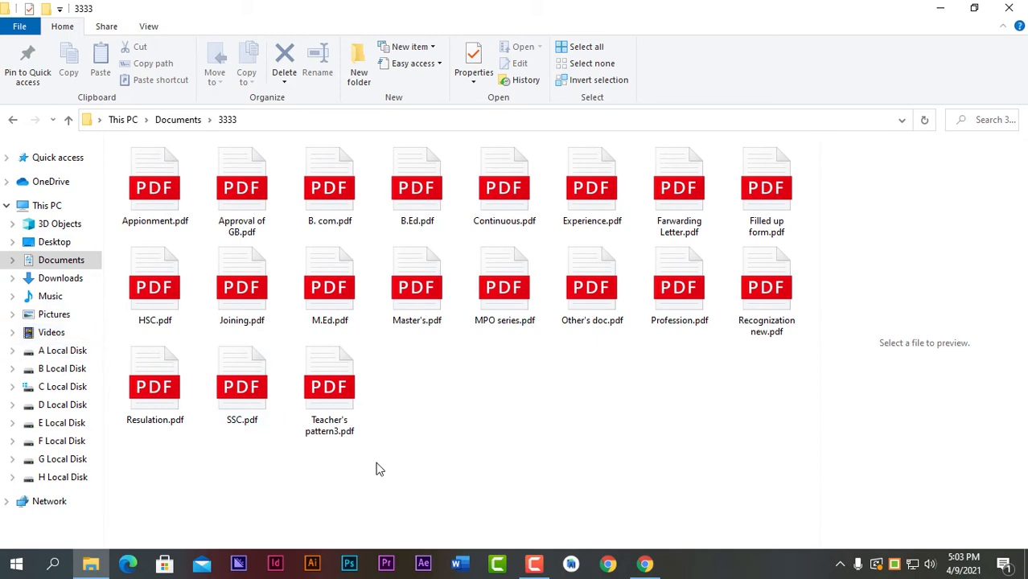
left_click(1009, 7)
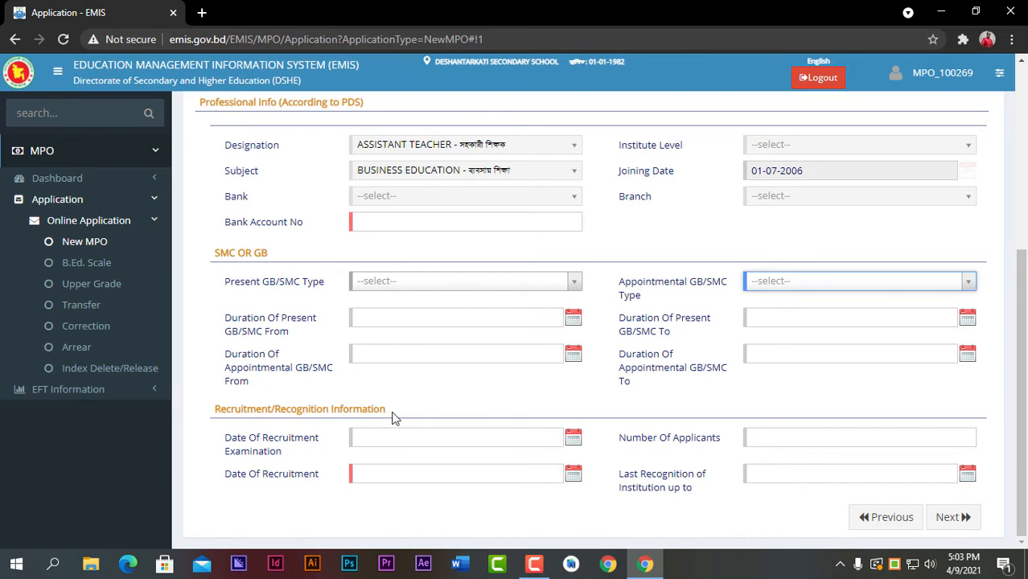
Examine the Recruitment/Recognition Information section, opening the Date Of Recruitment Examination calendar without picking a date and focusing the empty Number Of Applicants field.
left_click_drag(394, 416, 276, 410)
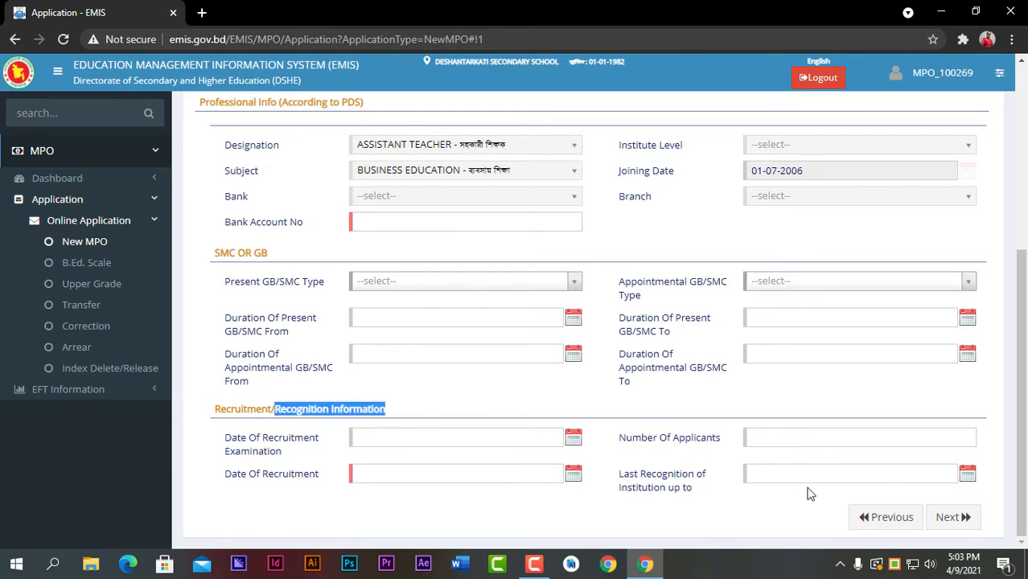
left_click(397, 435)
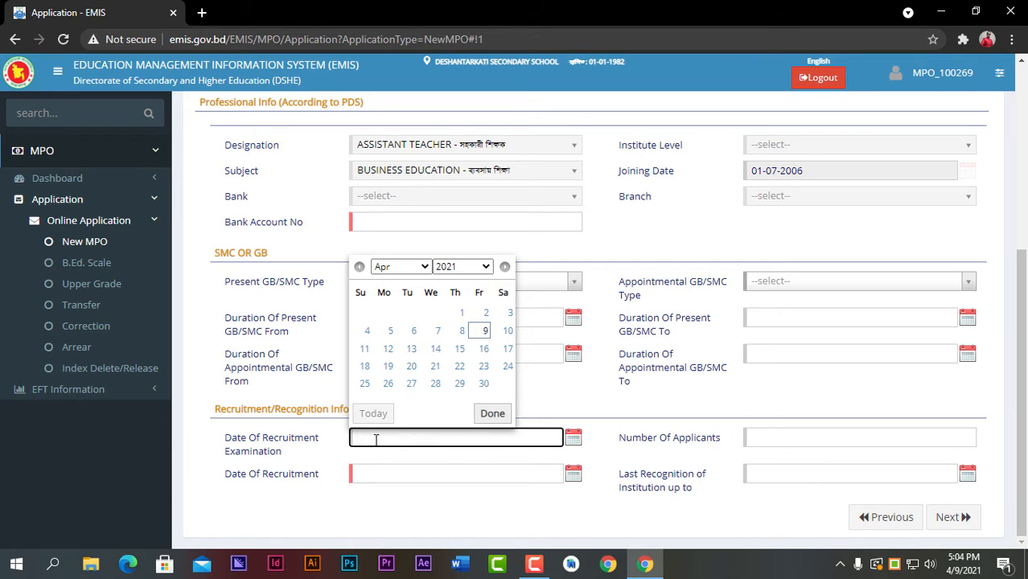
left_click(779, 436)
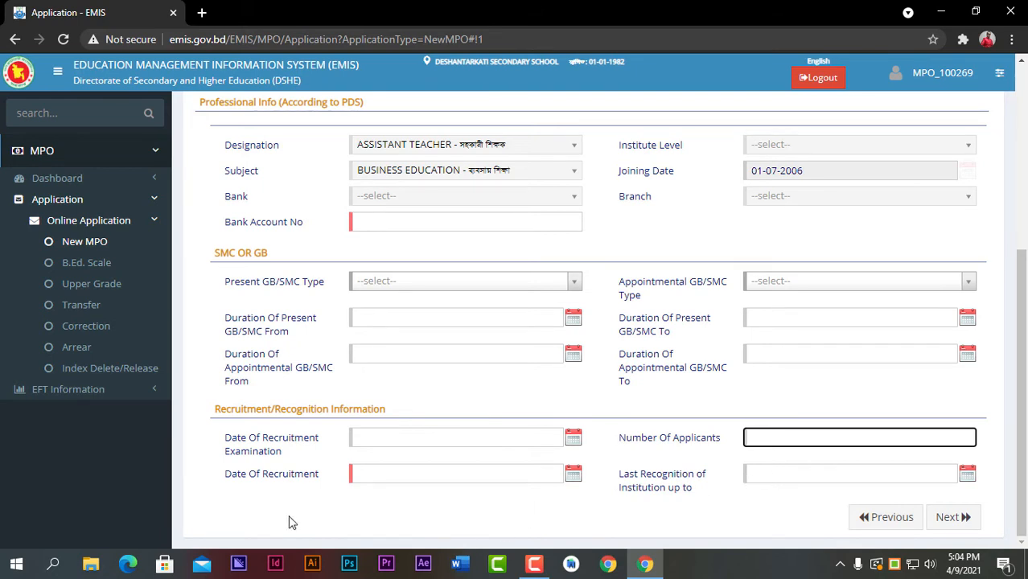
Switch to File Explorer and open Last Recognization.pdf from the Updated folder under Documents\Latest.
left_click(81, 569)
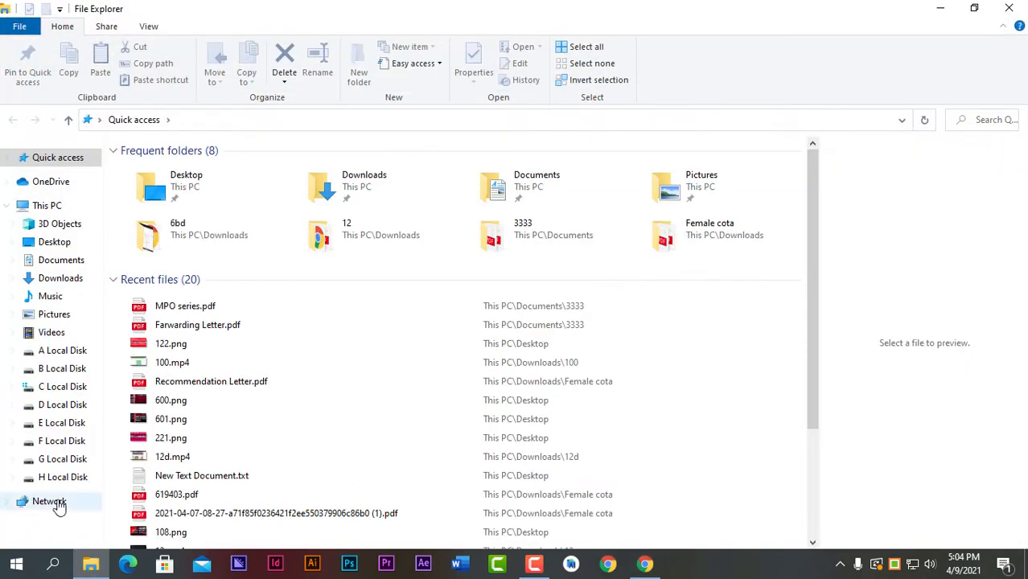
left_click(51, 277)
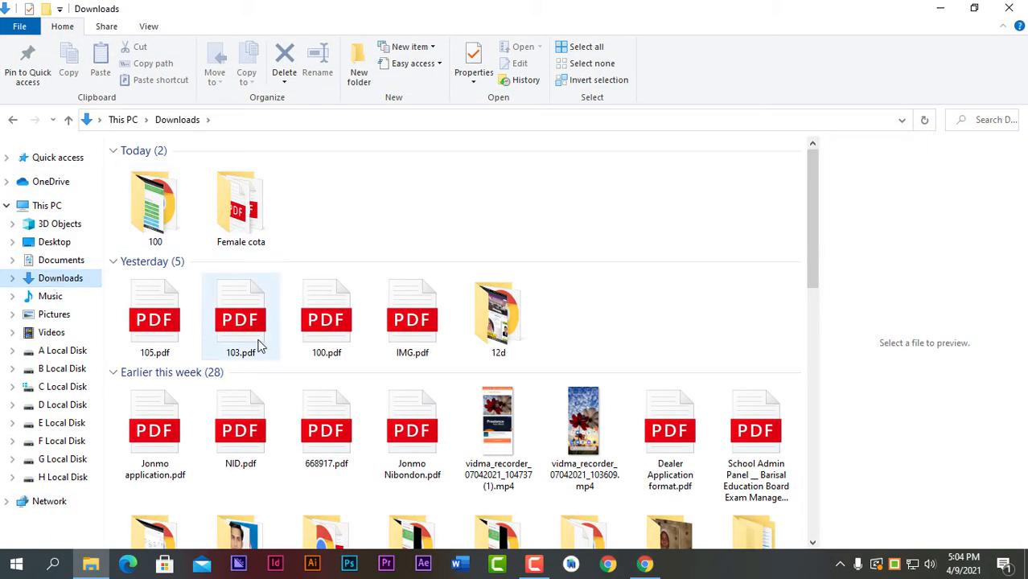
left_click(49, 266)
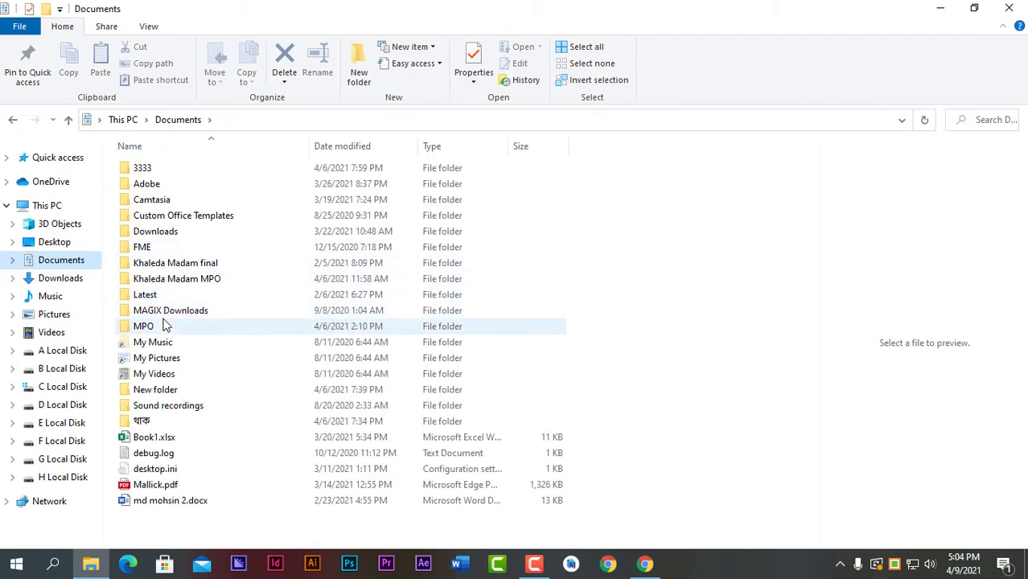
double_click(158, 295)
double_click(153, 201)
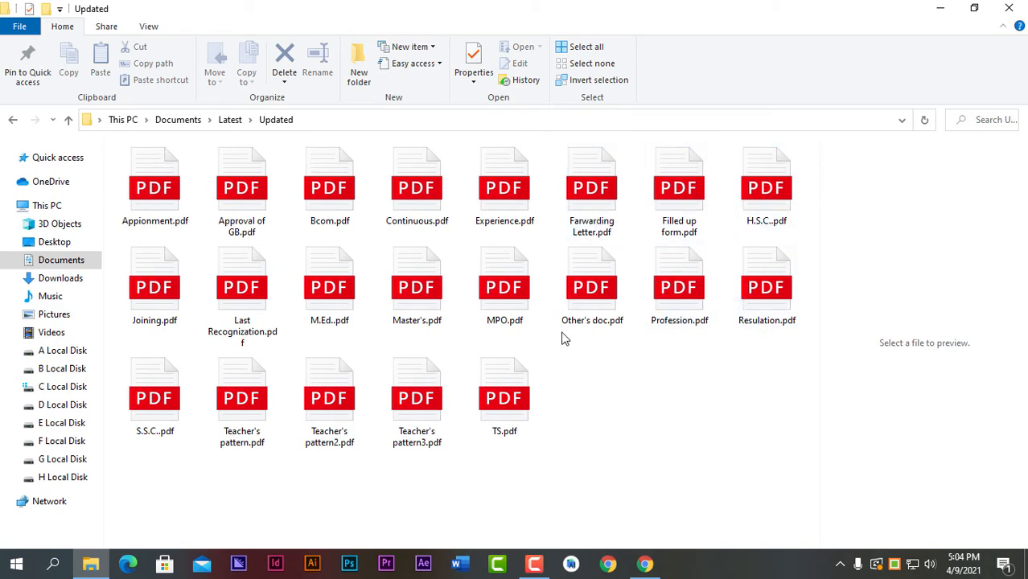
left_click(237, 306)
double_click(233, 311)
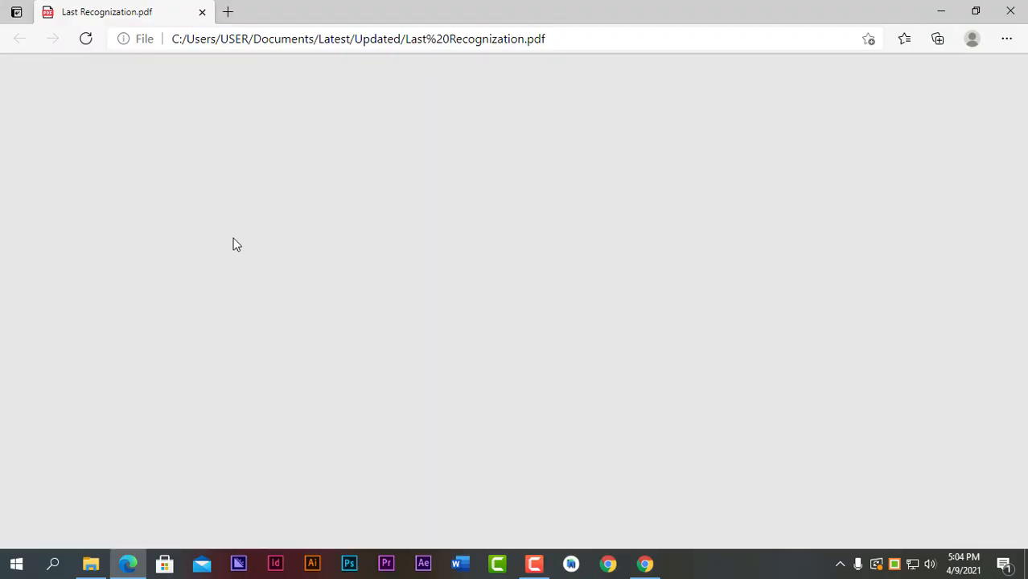
Read through the institution's recognition renewal letter, then close the PDF and the File Explorer window.
scroll(343, 265, "down", 5)
scroll(343, 266, "up", 5)
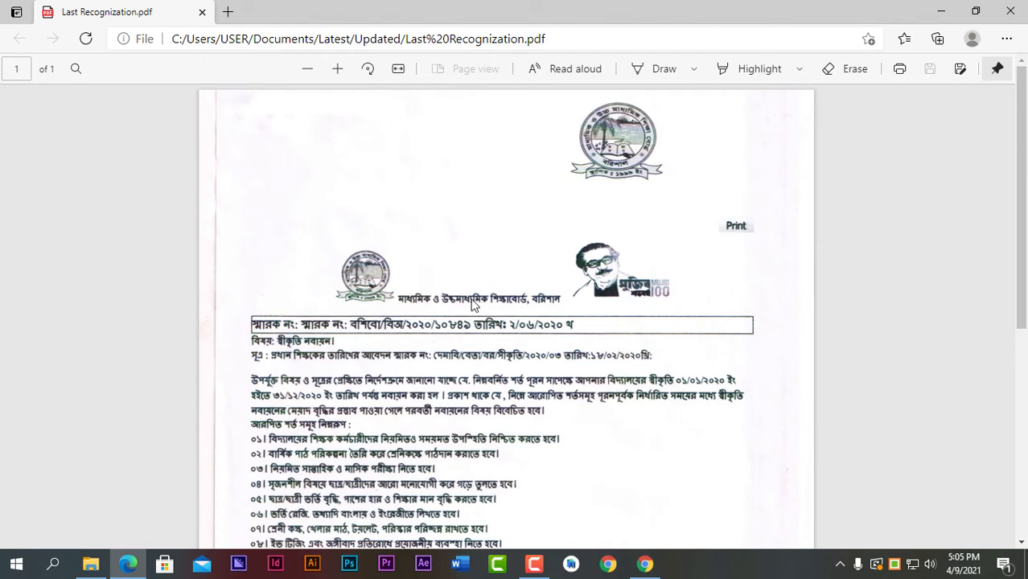
scroll(493, 301, "down", 3)
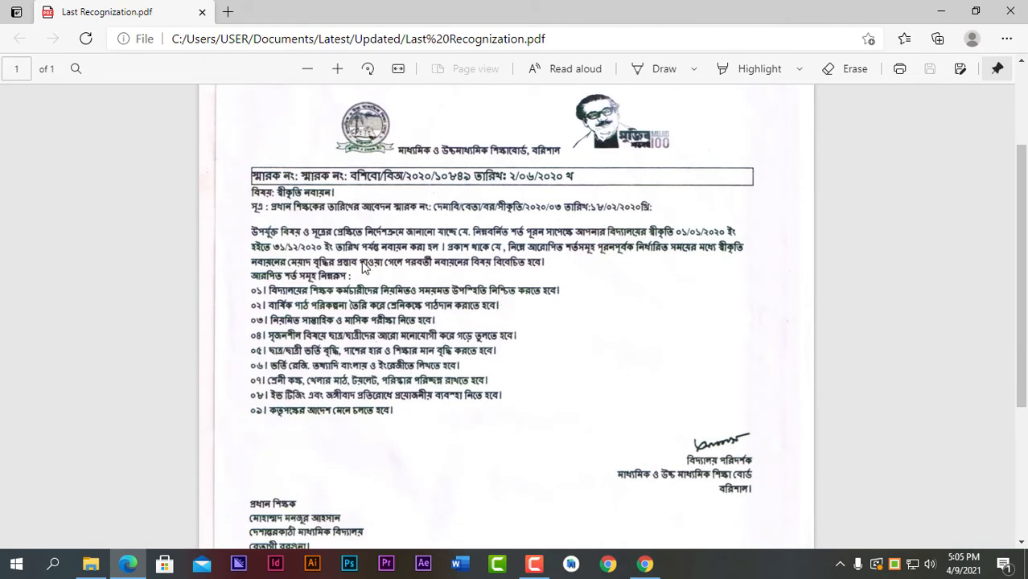
scroll(362, 265, "up", 3)
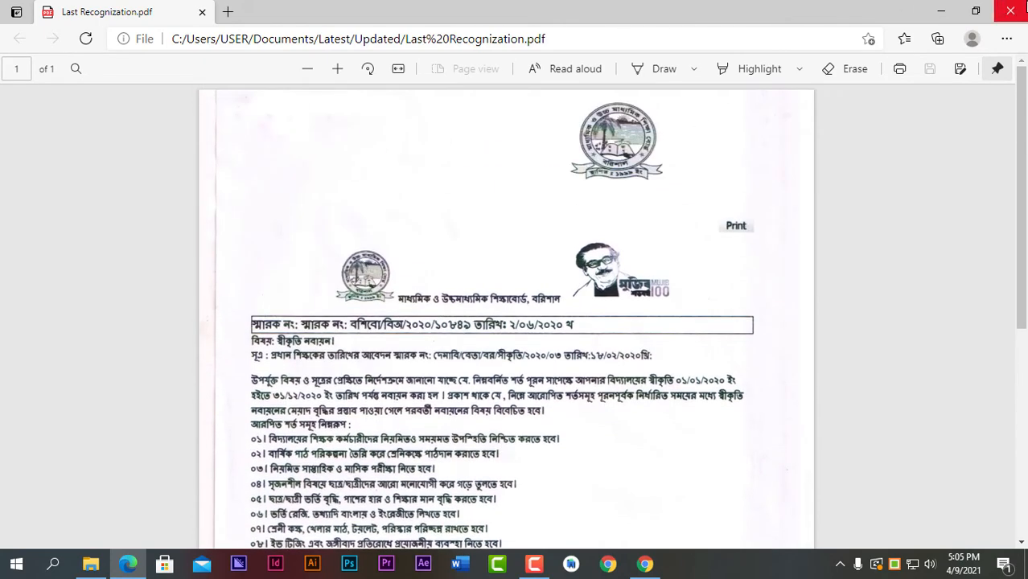
left_click(1009, 11)
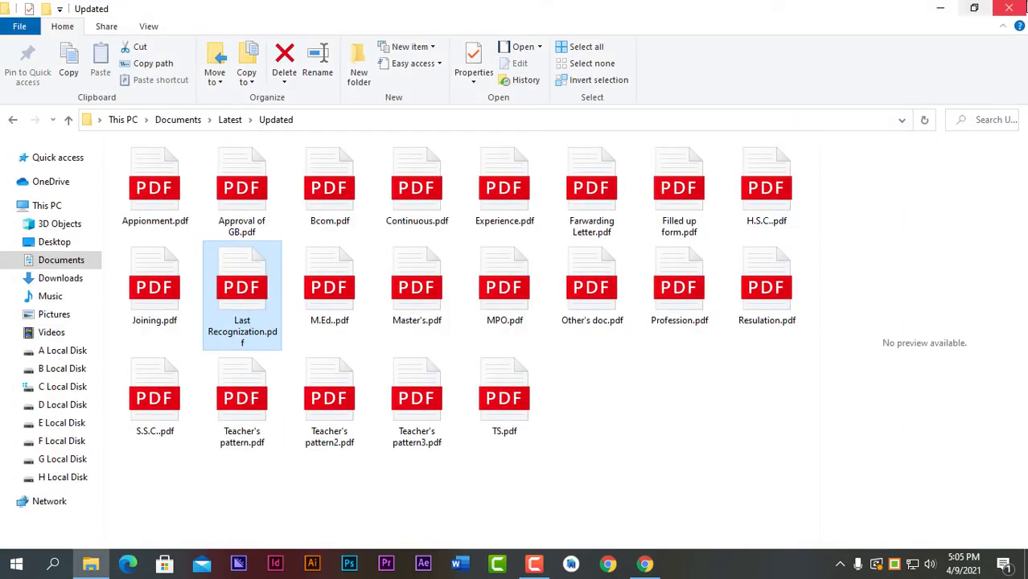
left_click(1008, 8)
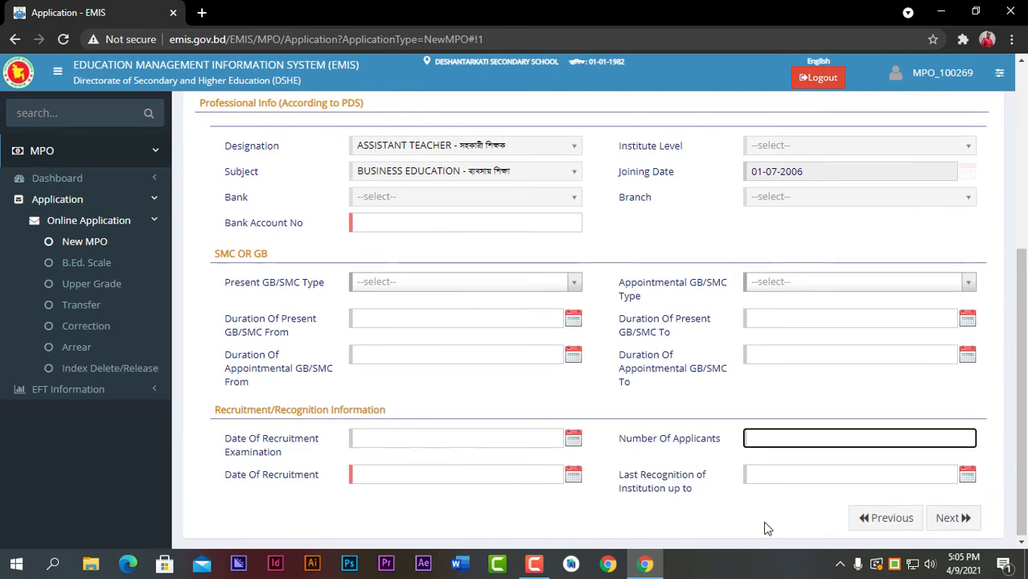
Review the Women Quota and Advertisement sections in Step 4, and the merit list, student and exam result sections in Step 5.
scroll(767, 529, "up", 4)
left_click(402, 209)
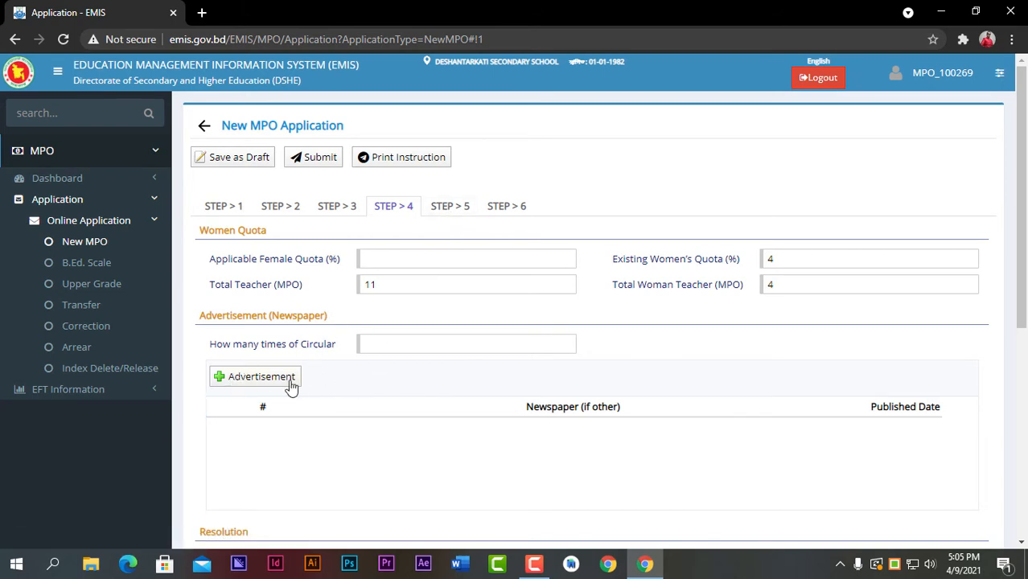
left_click(451, 207)
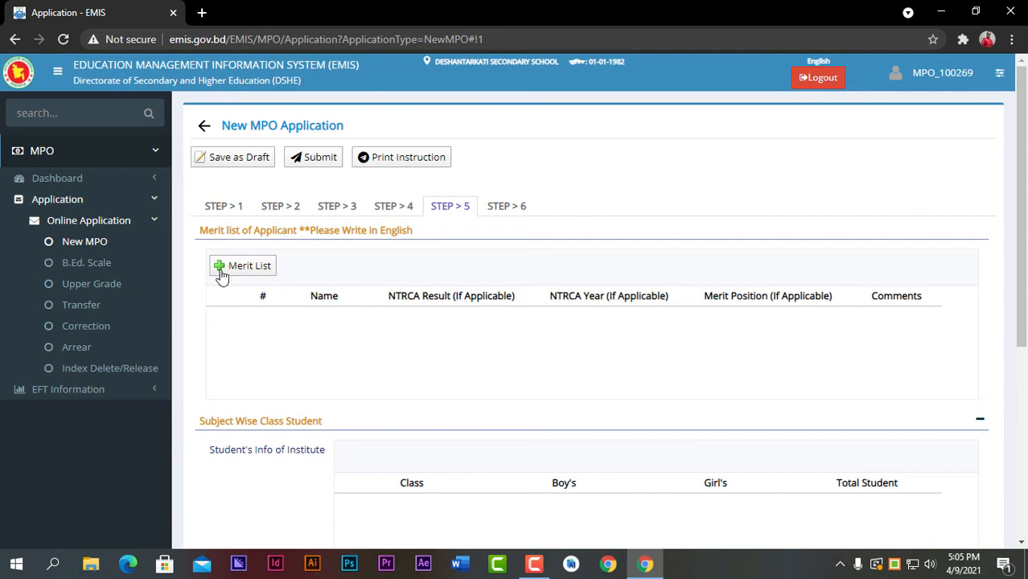
scroll(329, 416, "down", 3)
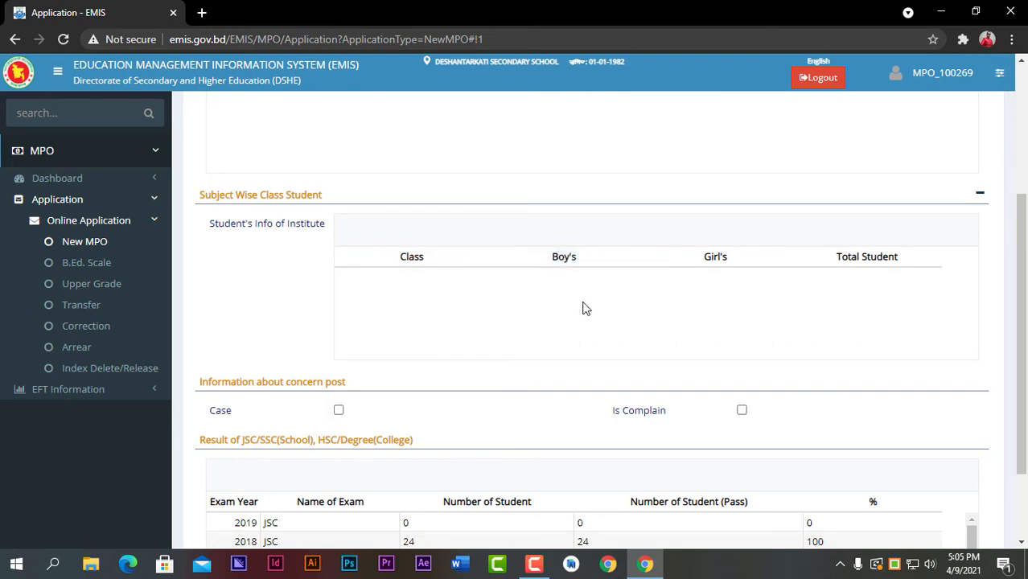
scroll(408, 311, "down", 2)
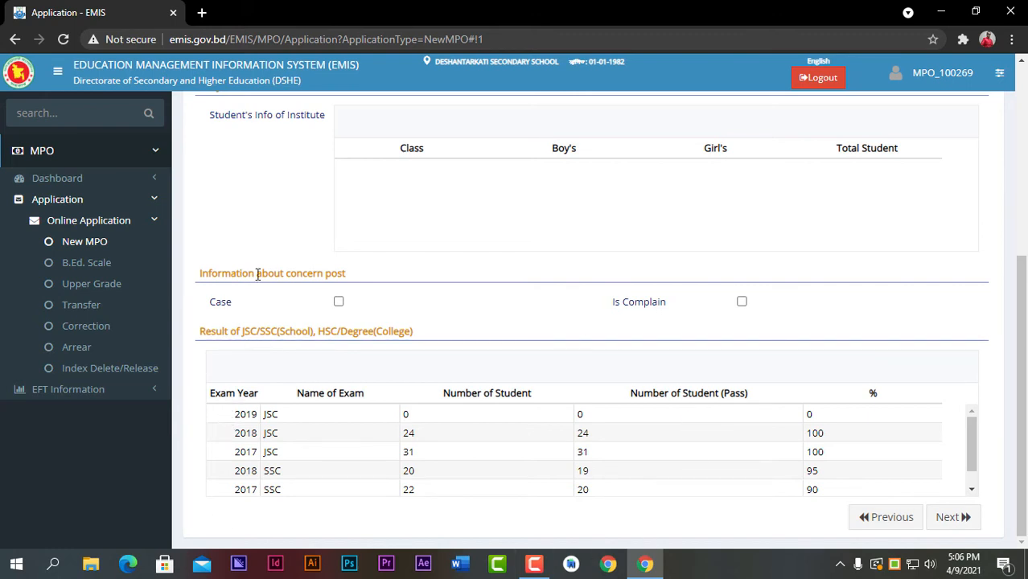
scroll(367, 381, "up", 1)
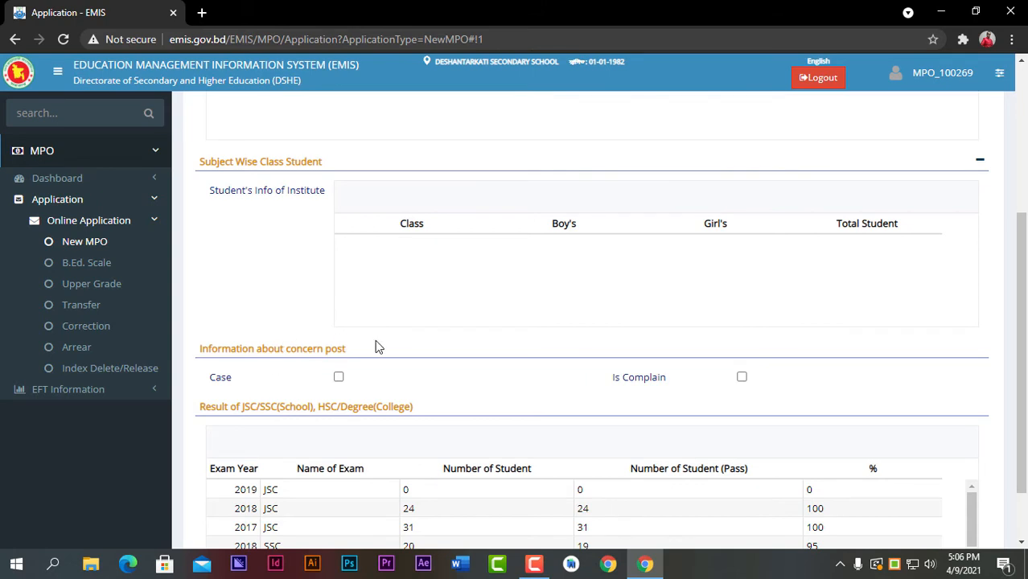
Highlight the Information about concern post heading and examine the Step 5 sections, leaving Case and Is Complain unticked.
left_click_drag(379, 347, 212, 348)
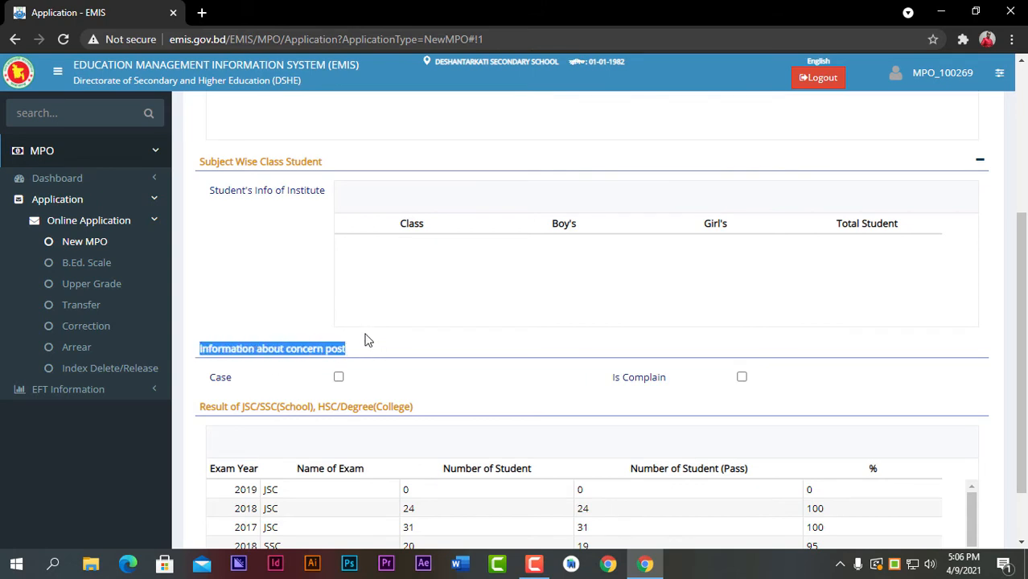
left_click(341, 370)
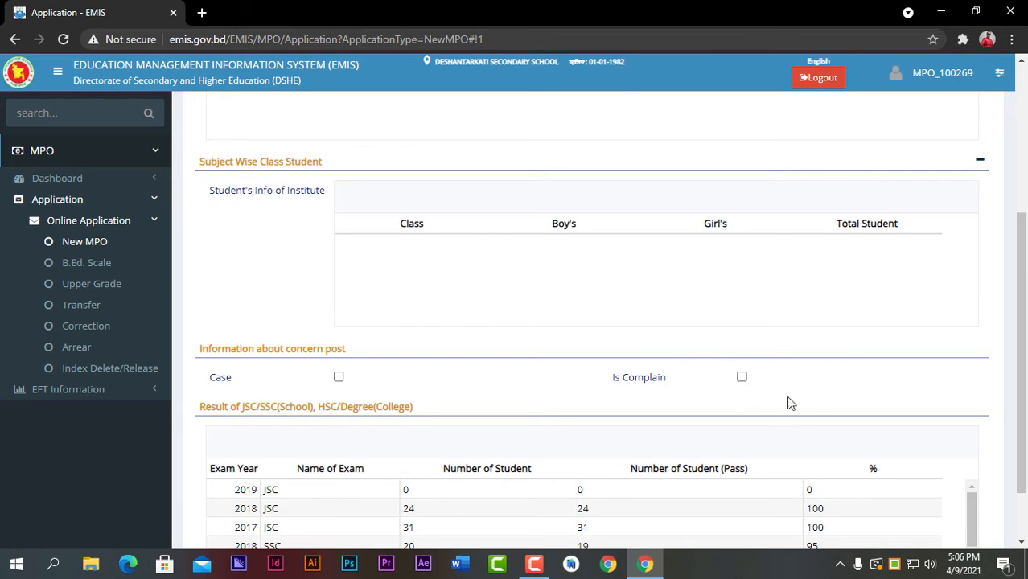
scroll(415, 312, "up", 3)
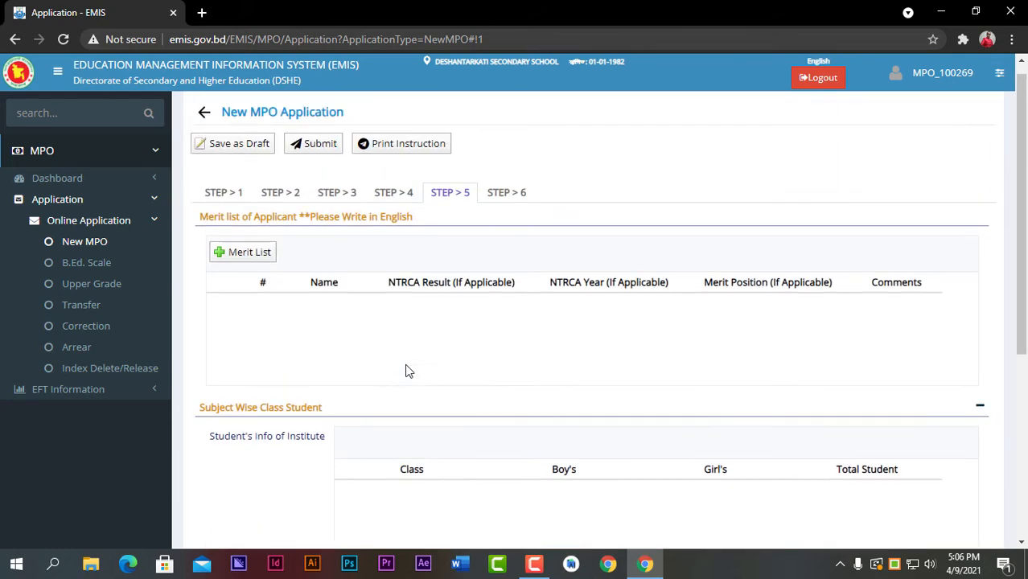
scroll(351, 388, "down", 3)
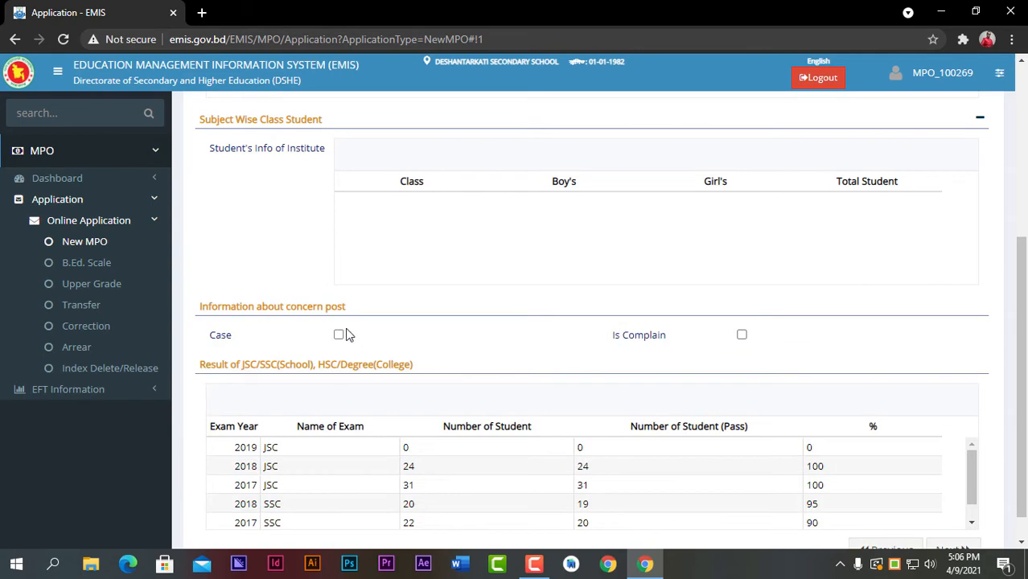
scroll(502, 233, "up", 4)
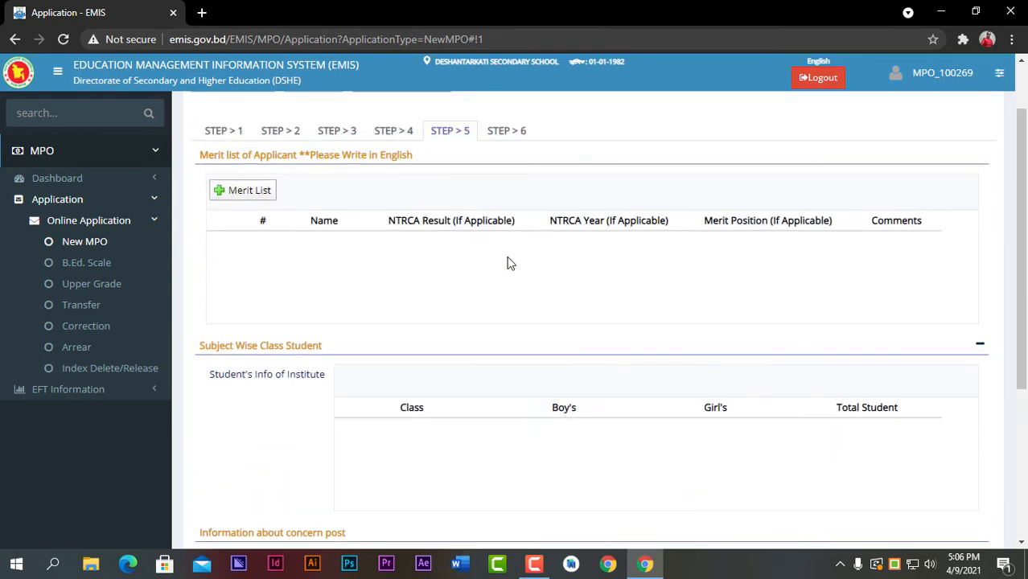
Open Step 6 and examine the full list of attachment types, from Institutes Head Forwarding to Other Documents.
left_click(519, 214)
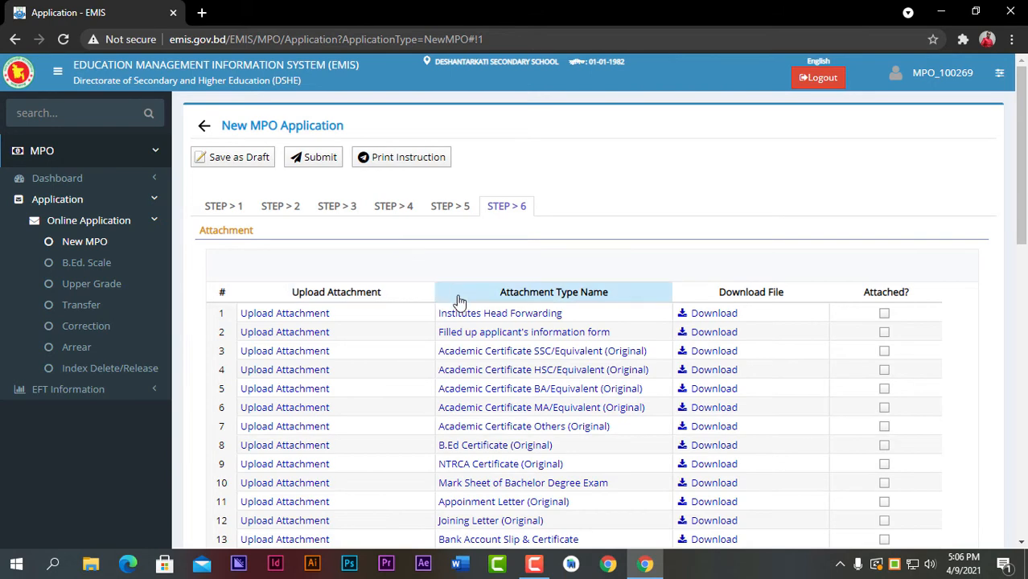
scroll(415, 363, "down", 7)
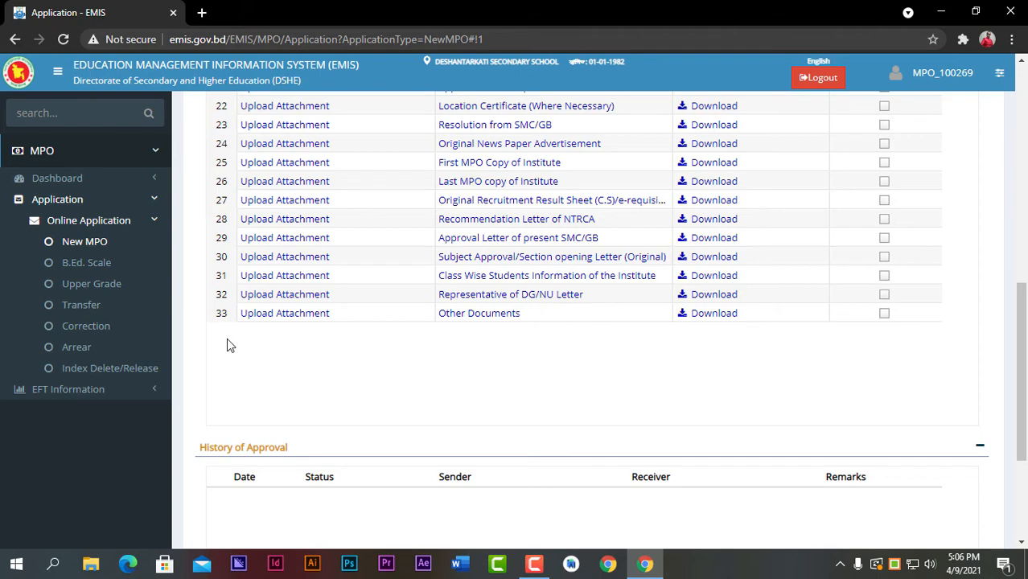
scroll(226, 346, "up", 7)
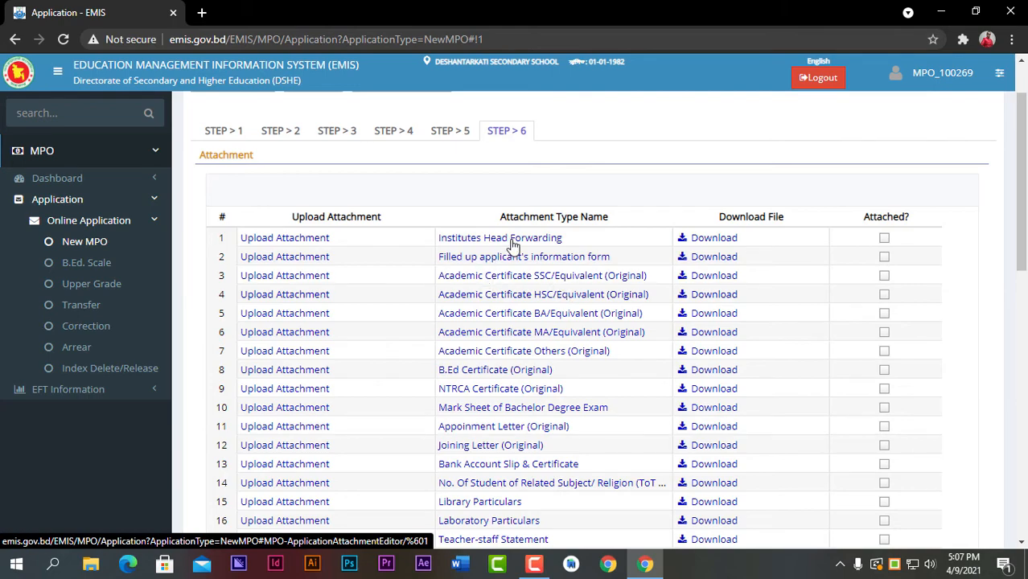
scroll(539, 390, "down", 5)
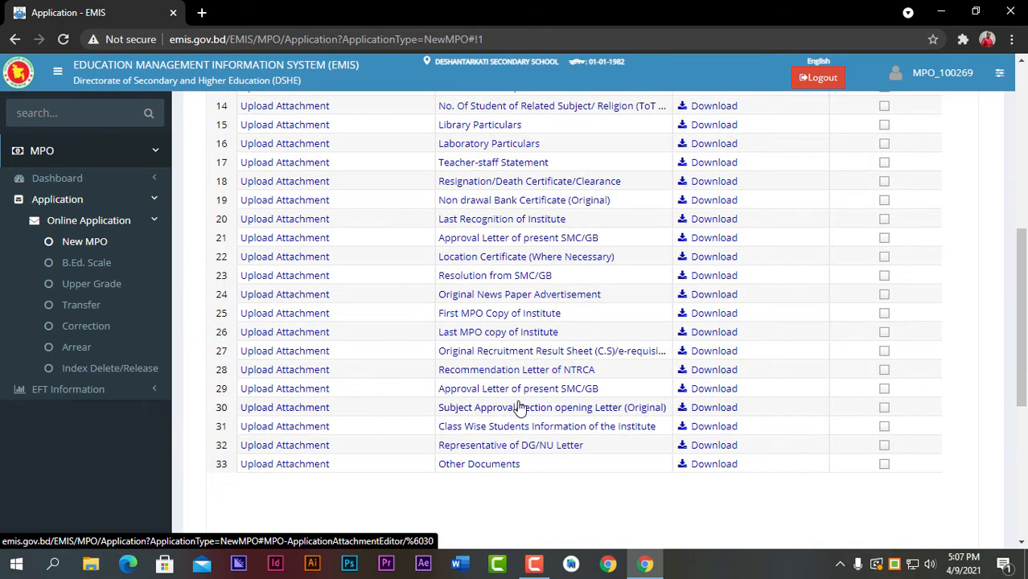
scroll(513, 407, "up", 4)
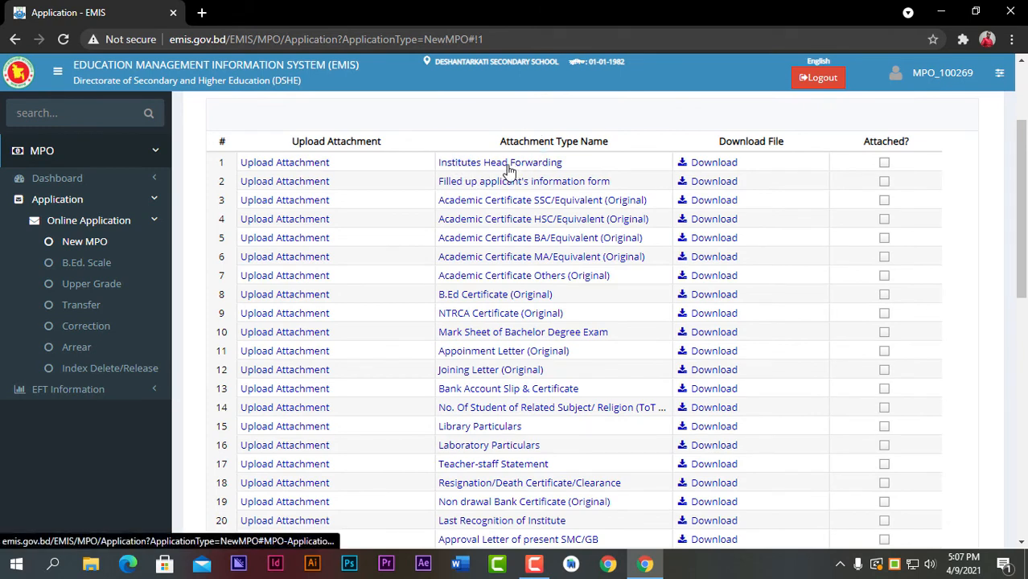
Attach Farwarding Letter.pdf from the 3333 folder under Documents as the Institutes Head Forwarding attachment and apply it.
left_click(458, 169)
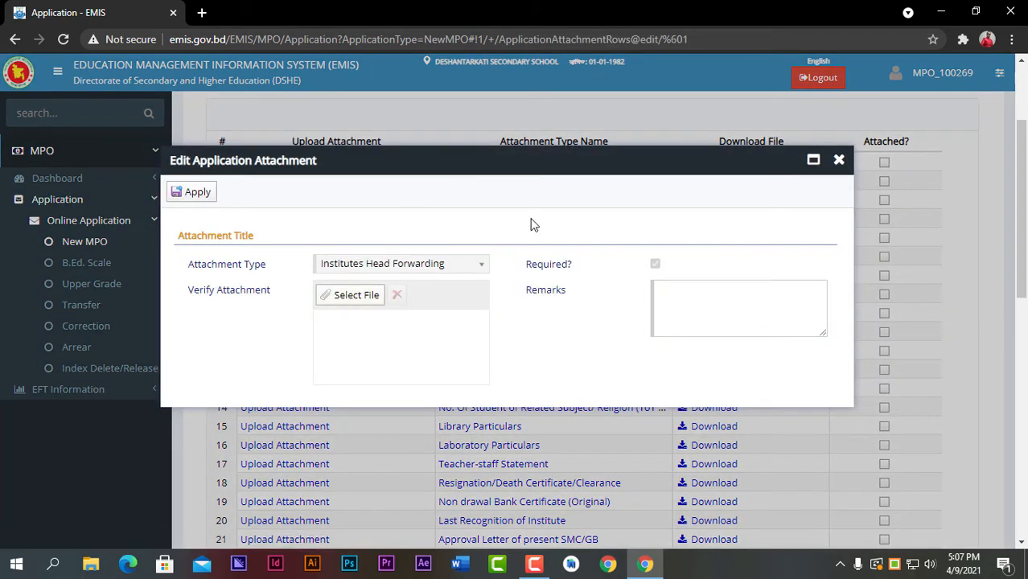
left_click(347, 297)
scroll(203, 173, "down", 3)
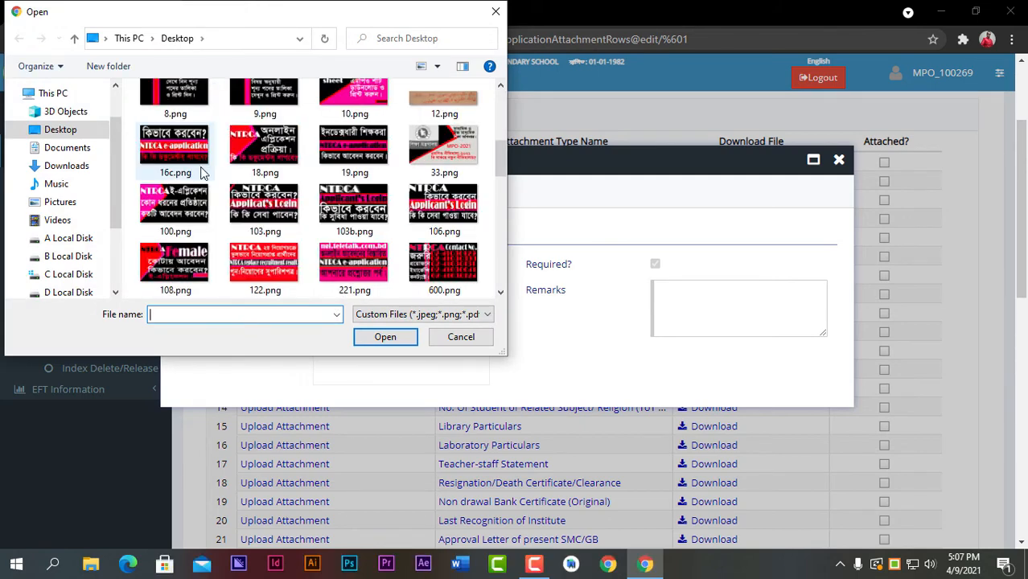
scroll(221, 229, "up", 5)
left_click(64, 161)
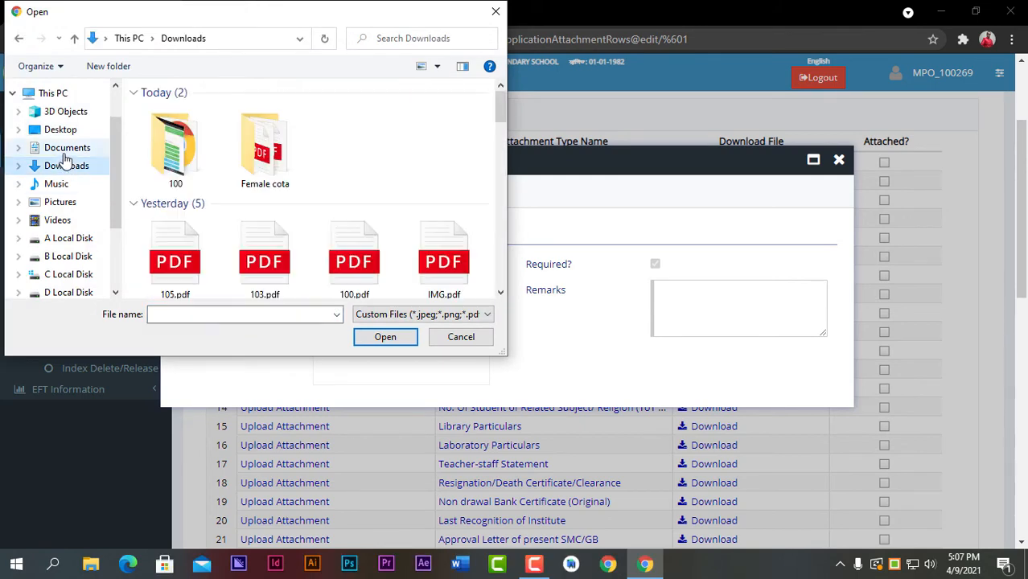
left_click(65, 150)
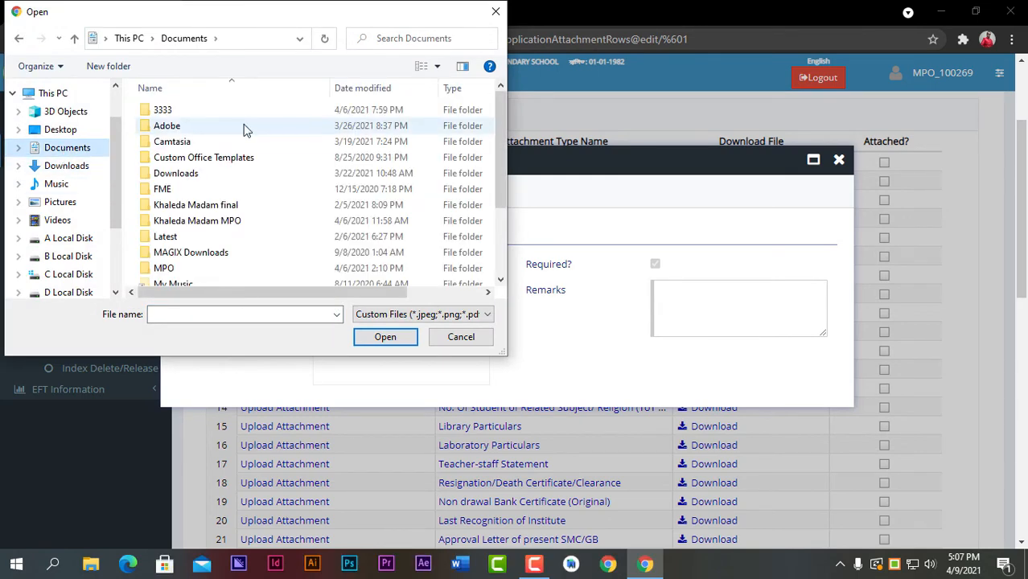
double_click(213, 111)
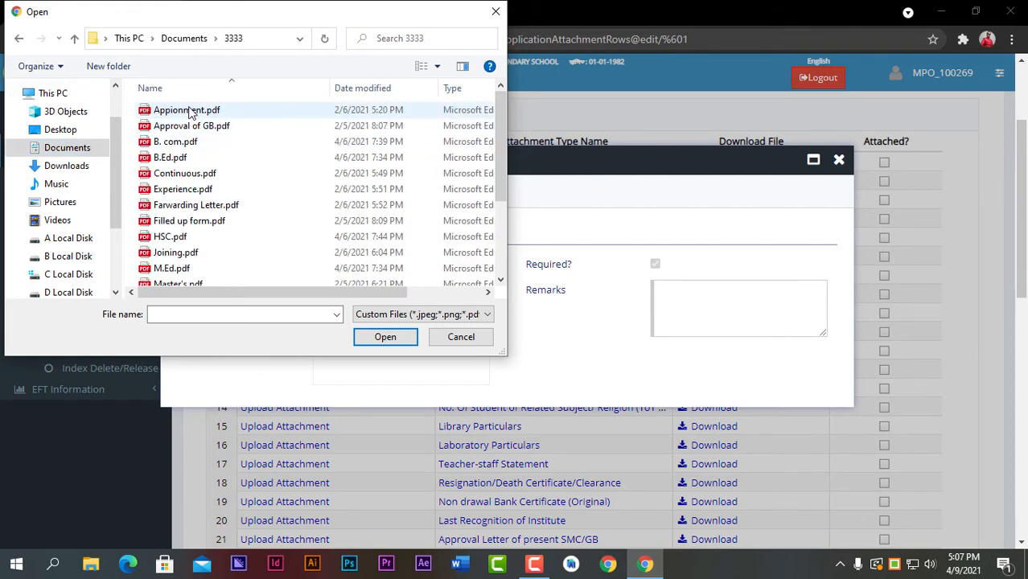
left_click(200, 208)
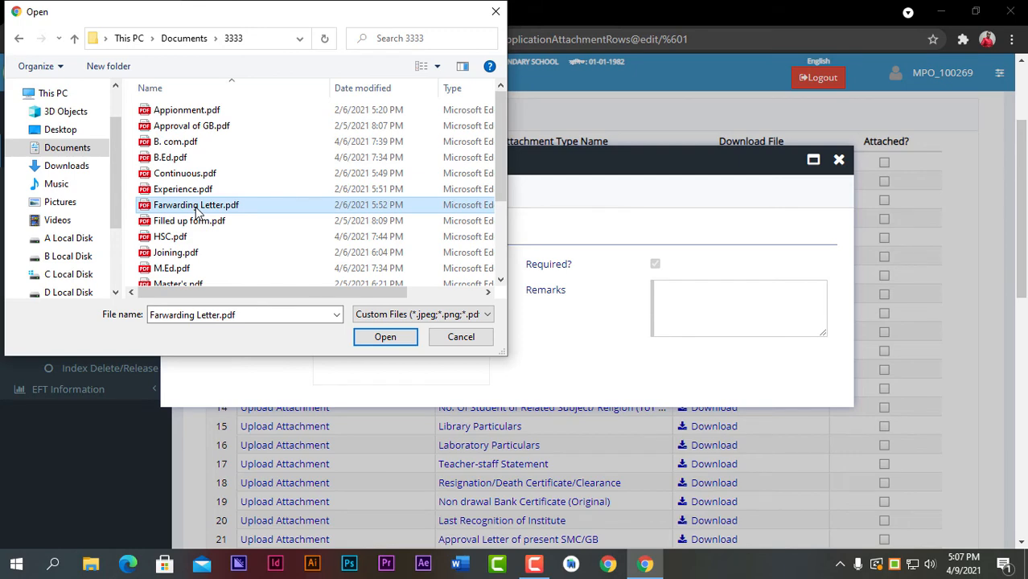
double_click(197, 207)
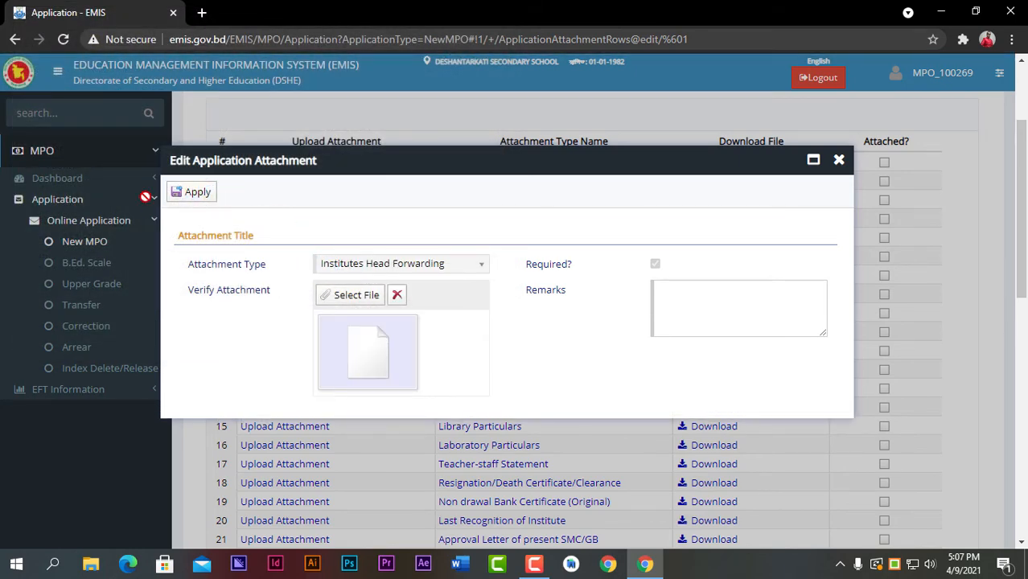
left_click(190, 200)
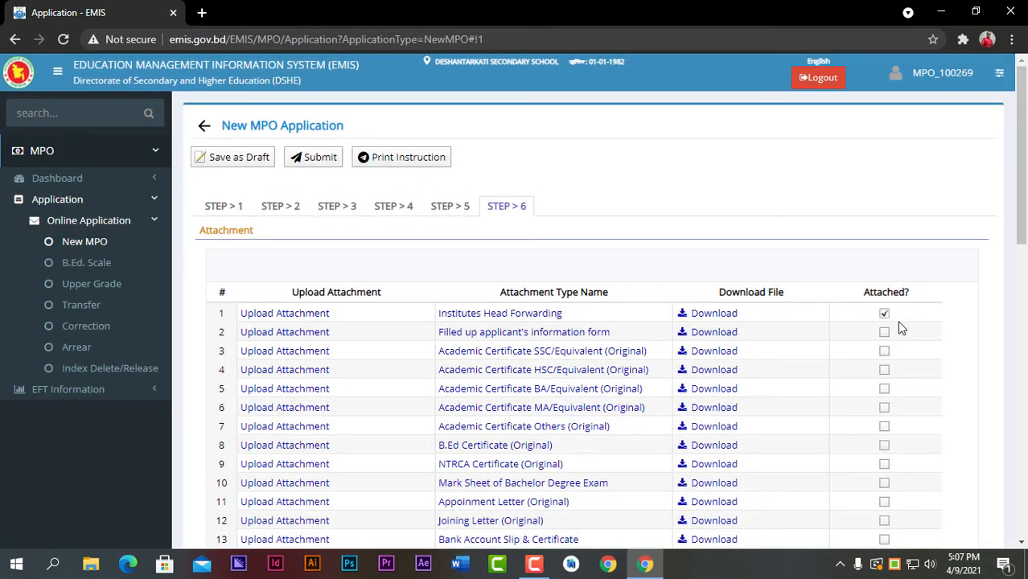
Review the Step 6 attachment types from Filled up applicant's information form through Other Documents.
scroll(885, 329, "down", 2)
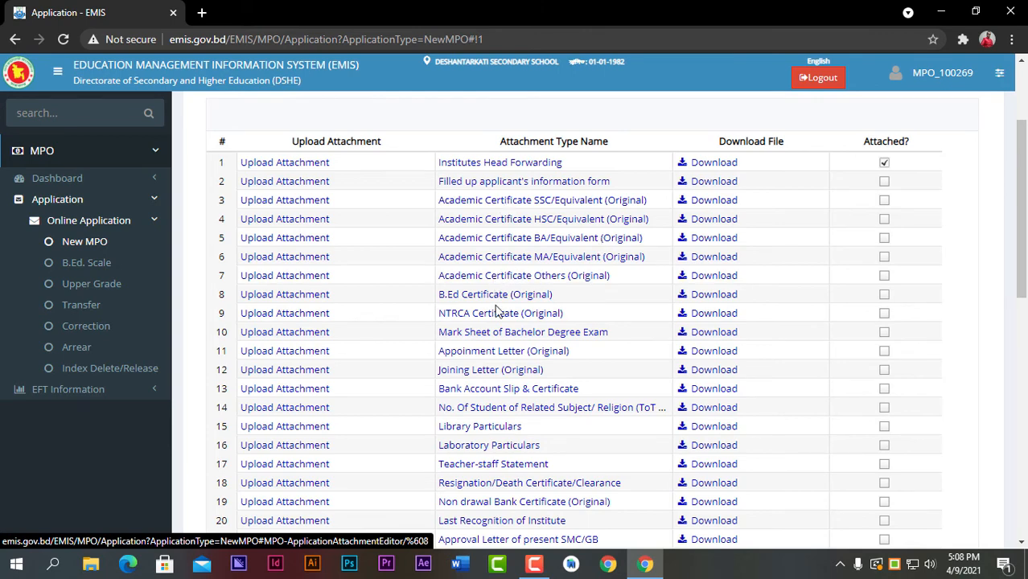
scroll(498, 307, "down", 1)
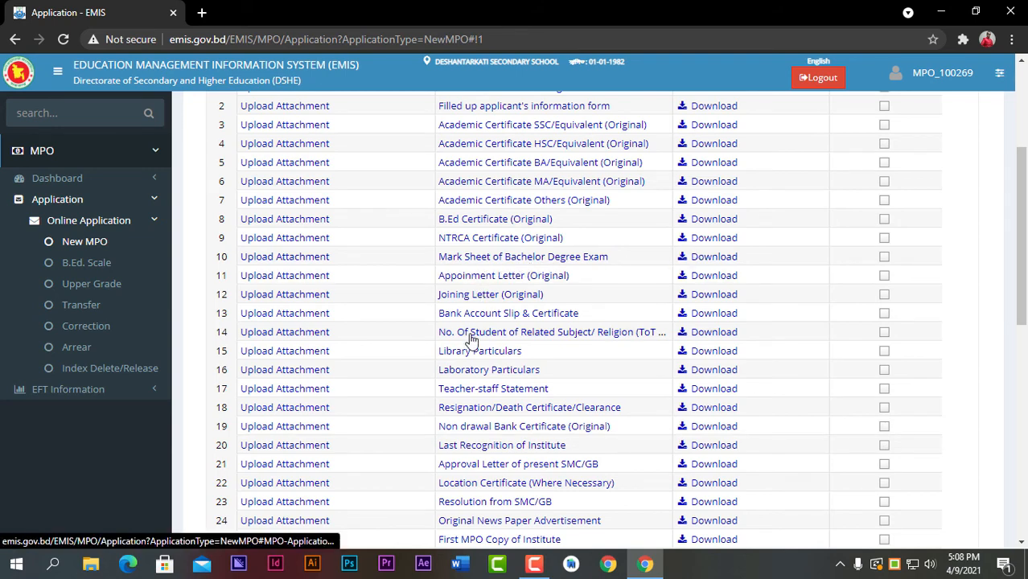
scroll(480, 303, "down", 1)
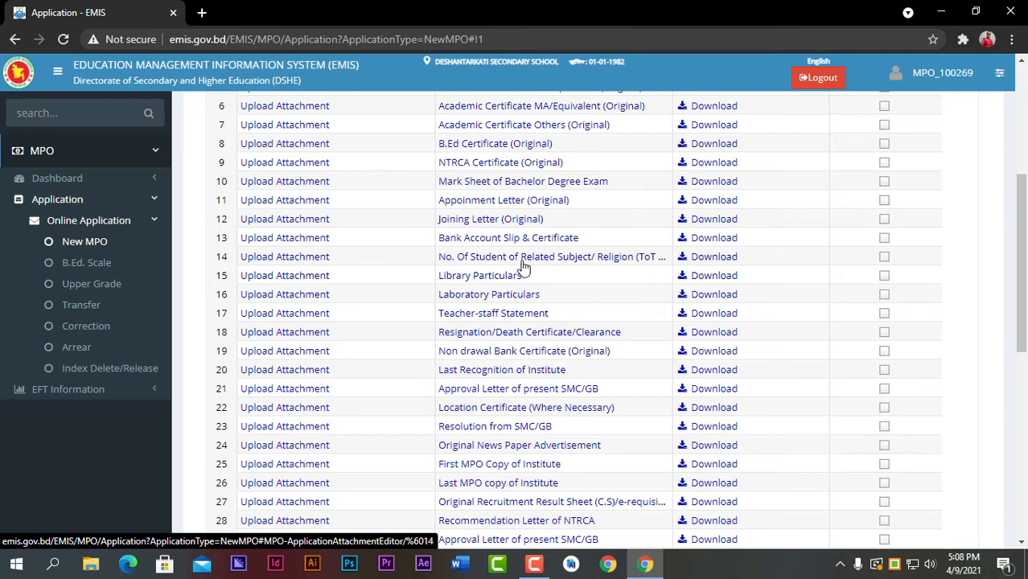
scroll(449, 316, "down", 1)
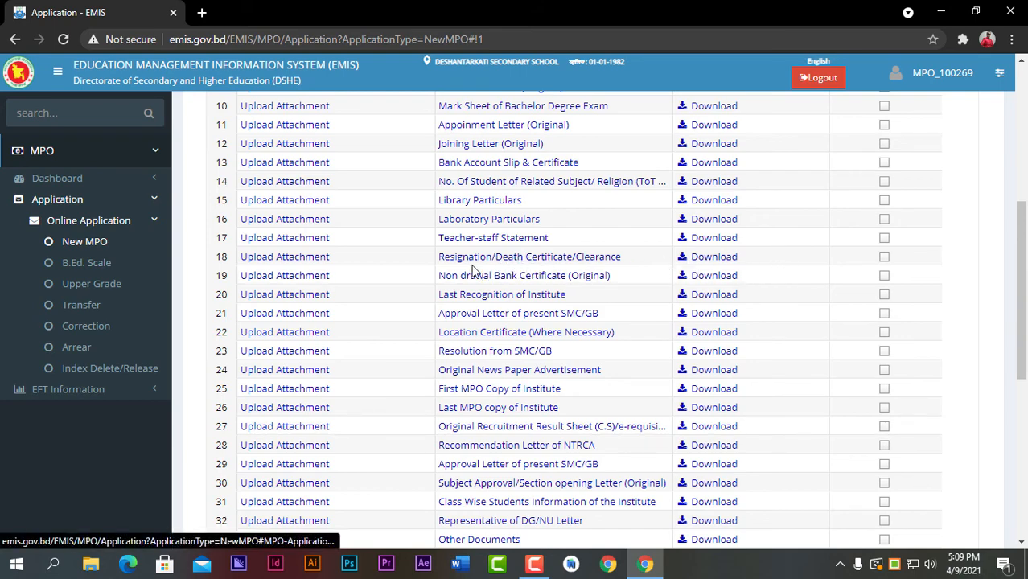
scroll(494, 276, "down", 2)
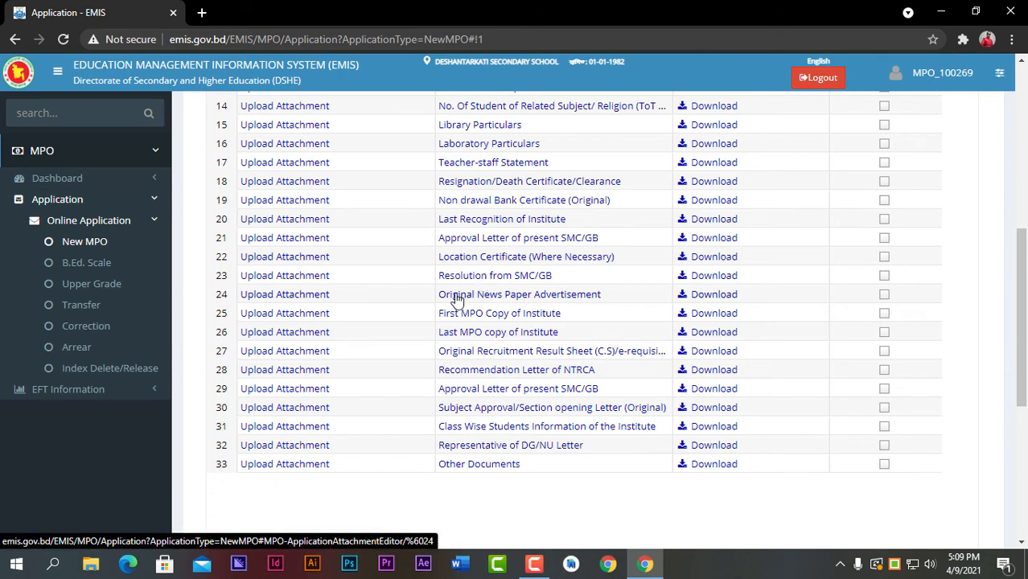
Open Resulation.pdf from the teacher's documents folder in File Explorer, read both pages, close it and return to the EMIS application in Chrome.
left_click(99, 566)
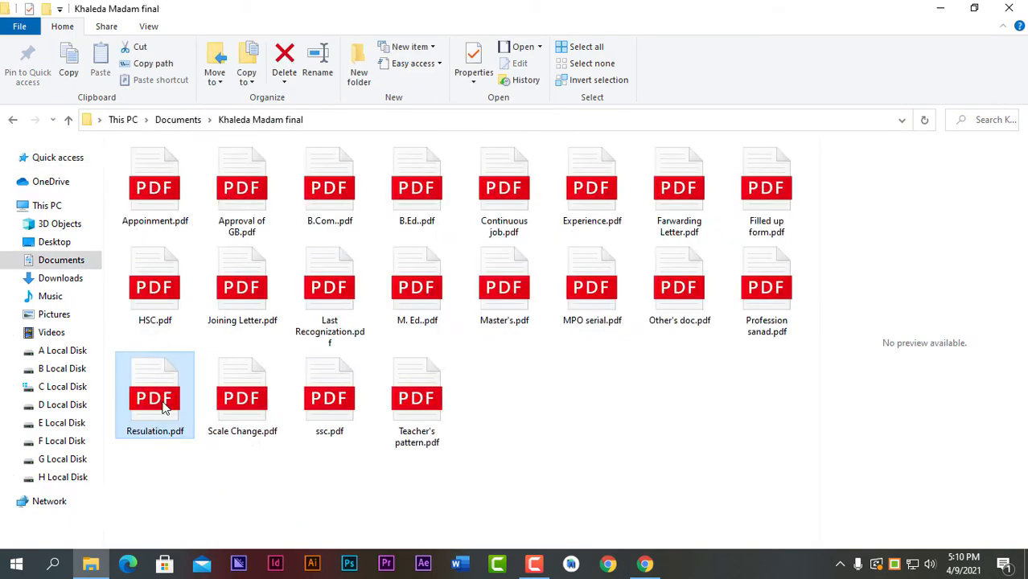
double_click(148, 400)
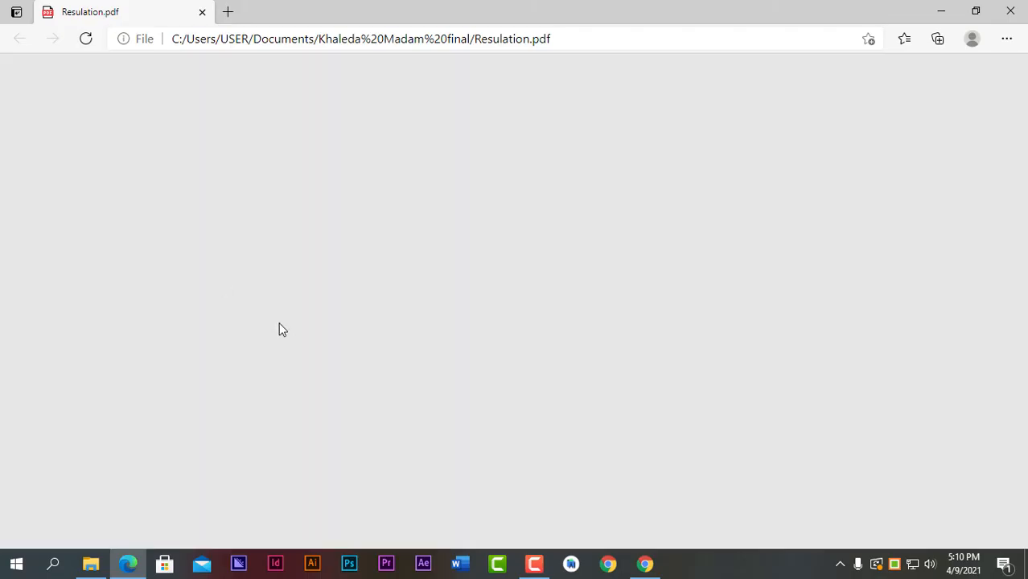
scroll(421, 367, "down", 6)
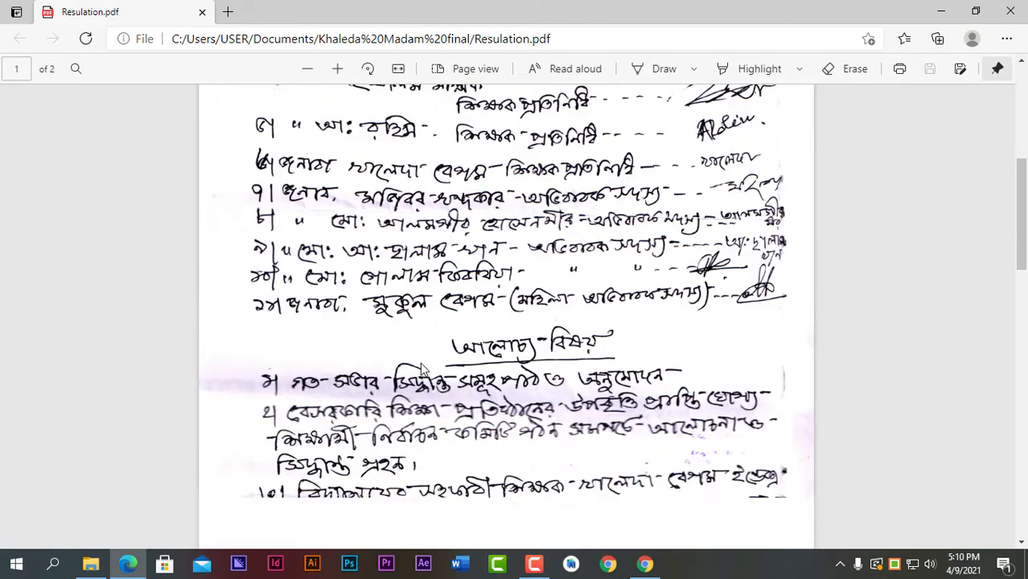
scroll(421, 370, "down", 15)
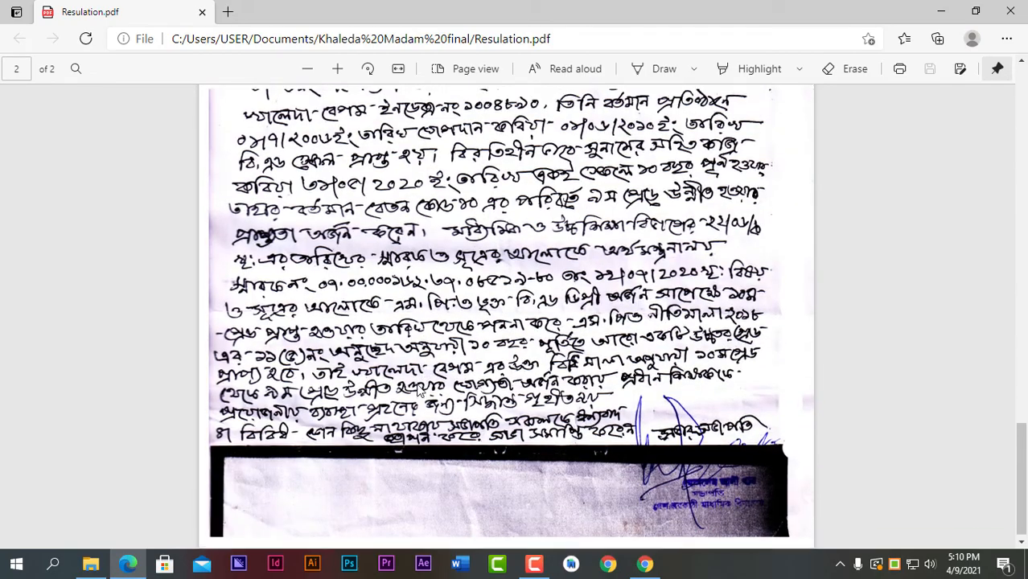
scroll(417, 391, "up", 15)
left_click(1011, 11)
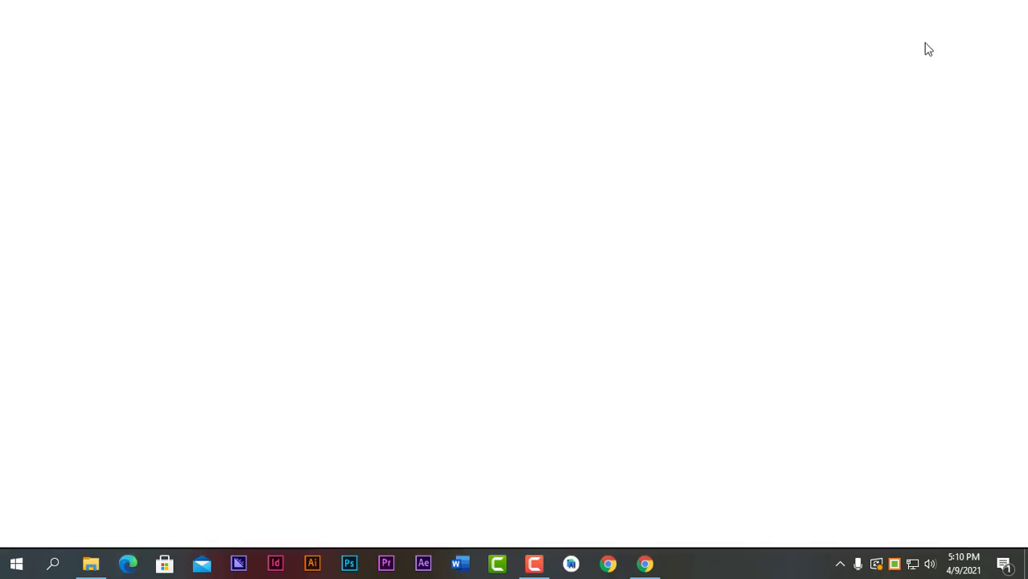
left_click(646, 563)
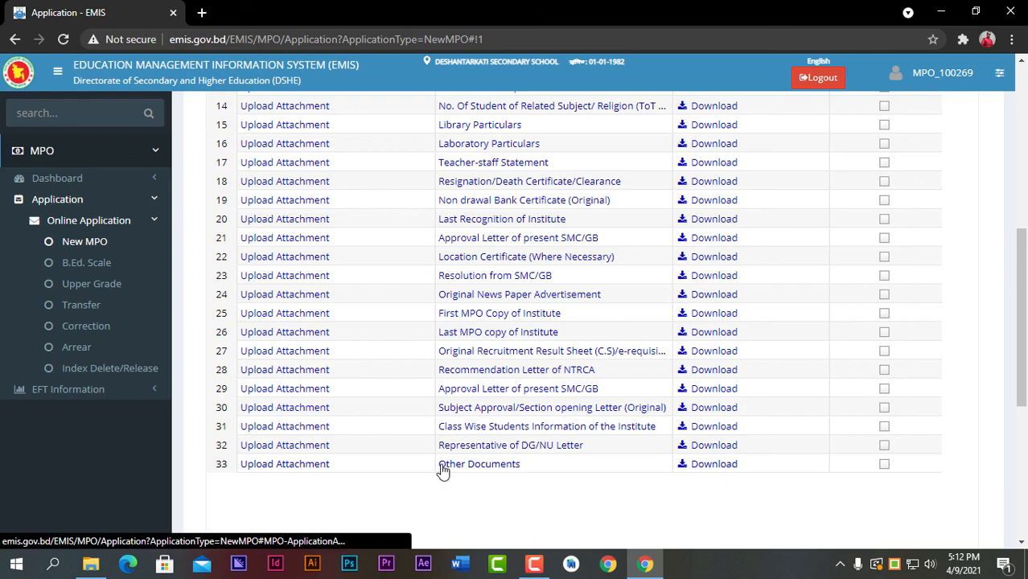
Recheck the Step 6 attachment list, examine the History of Approval section and place the cursor in the empty Remarks field.
scroll(432, 481, "up", 5)
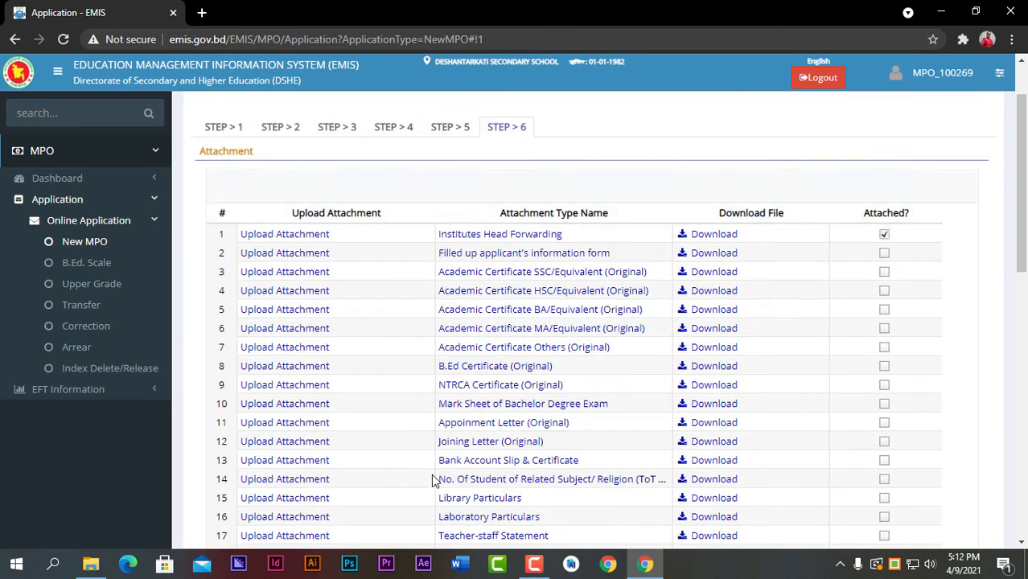
scroll(473, 498, "down", 5)
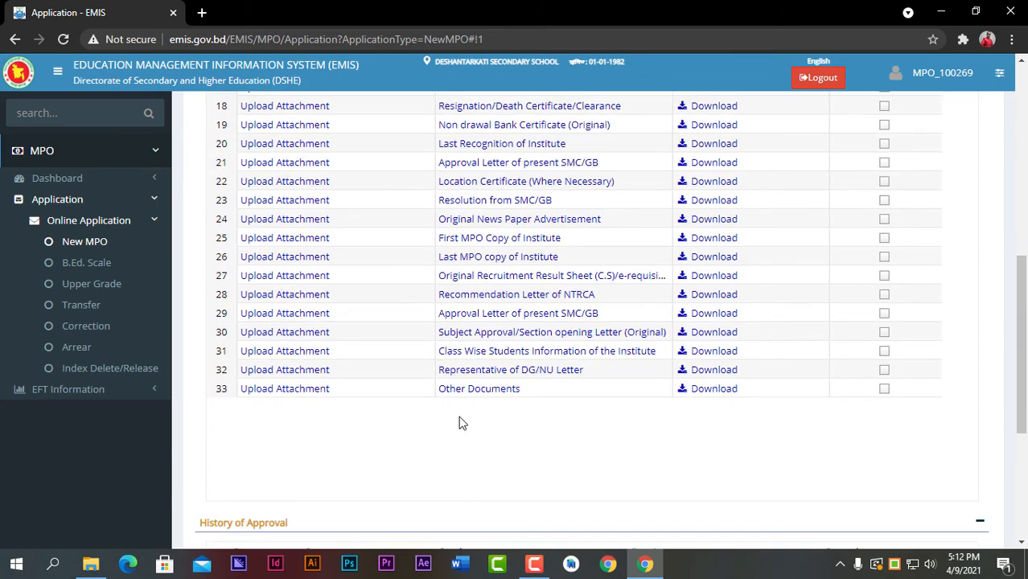
scroll(418, 449, "up", 5)
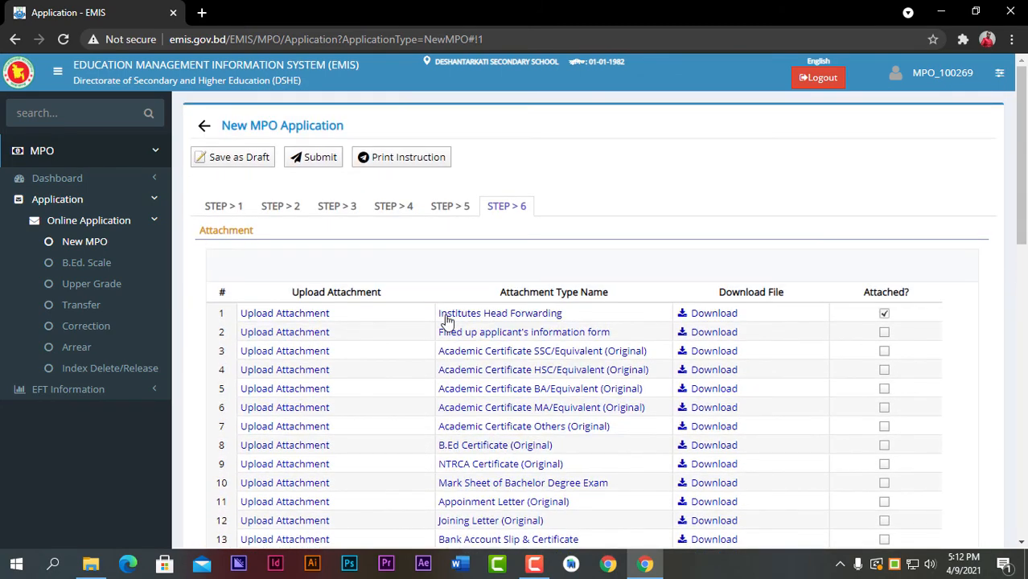
scroll(382, 336, "down", 10)
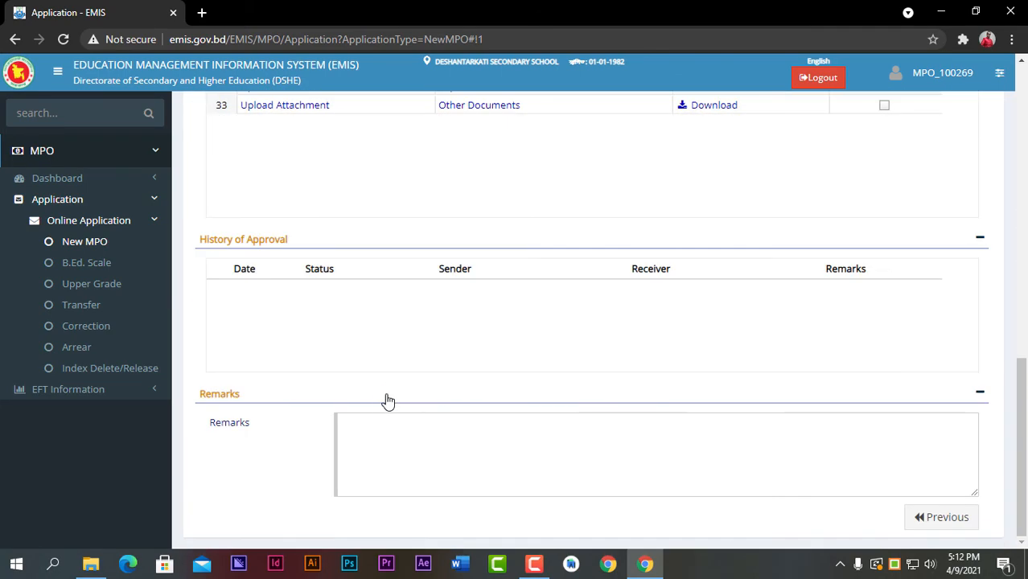
left_click(378, 448)
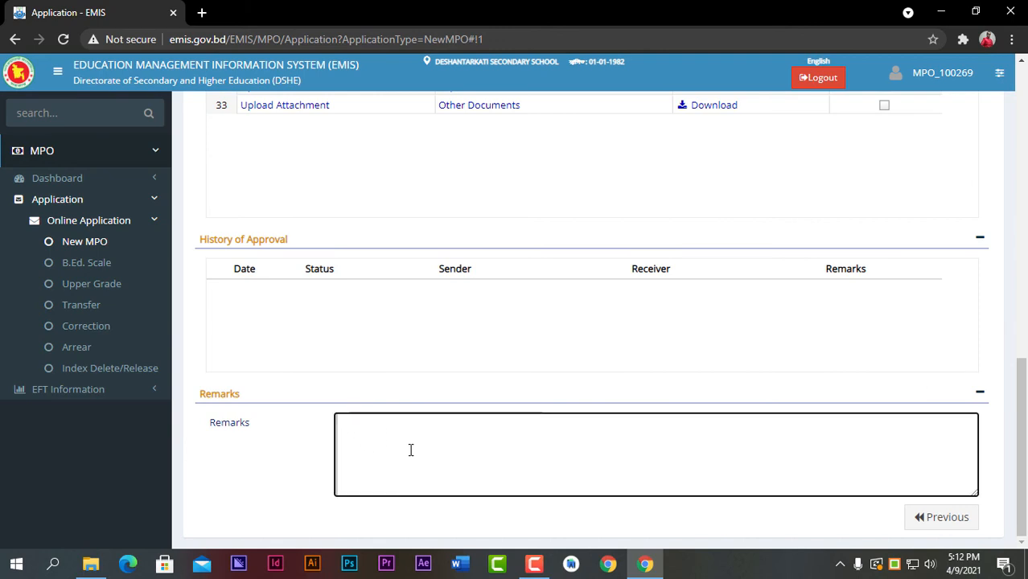
Examine the Save as Draft and Submit options of the New MPO Application, leaving the application unsubmitted.
scroll(446, 434, "up", 10)
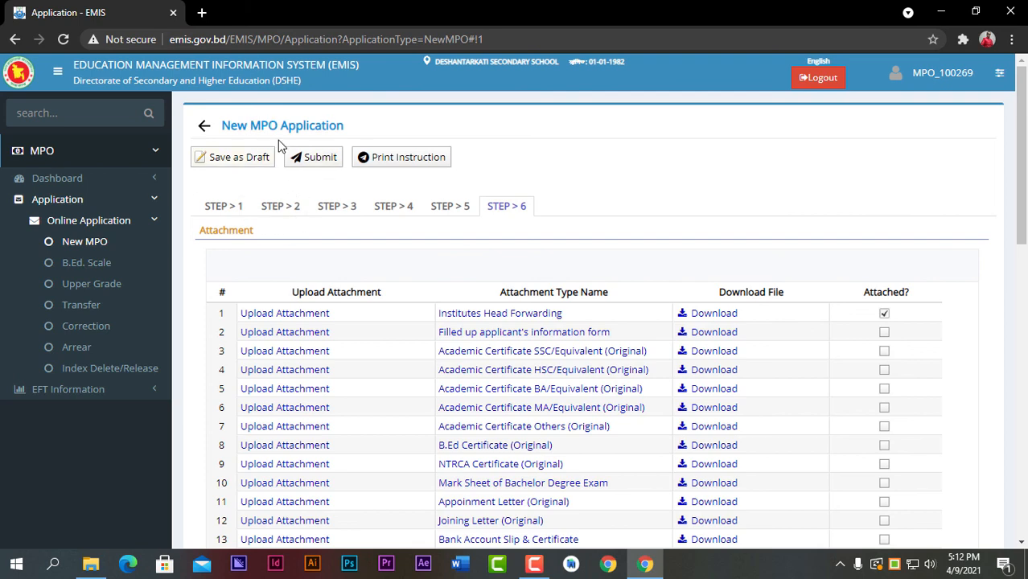
scroll(315, 258, "down", 3)
scroll(245, 322, "up", 3)
left_click(535, 565)
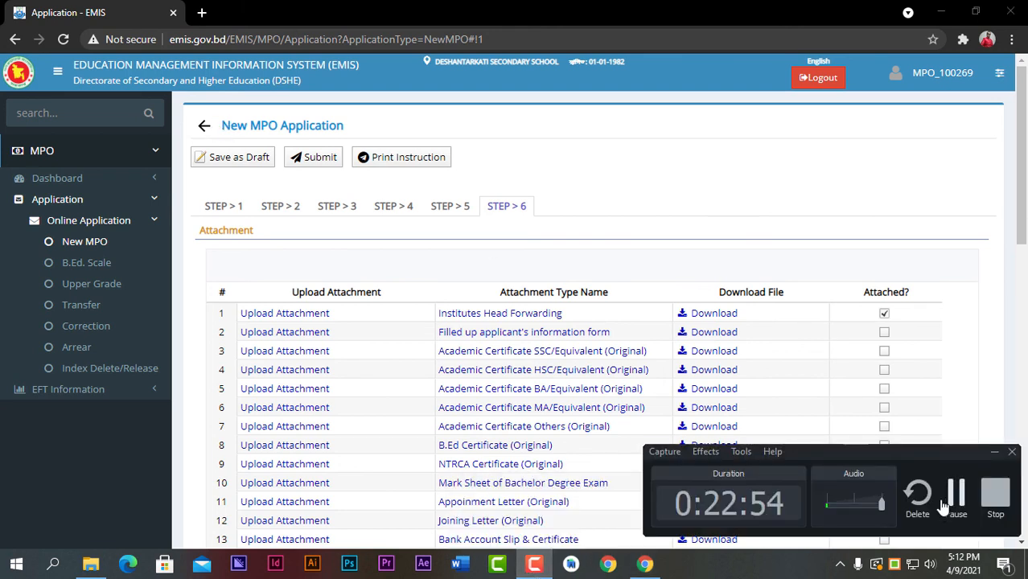